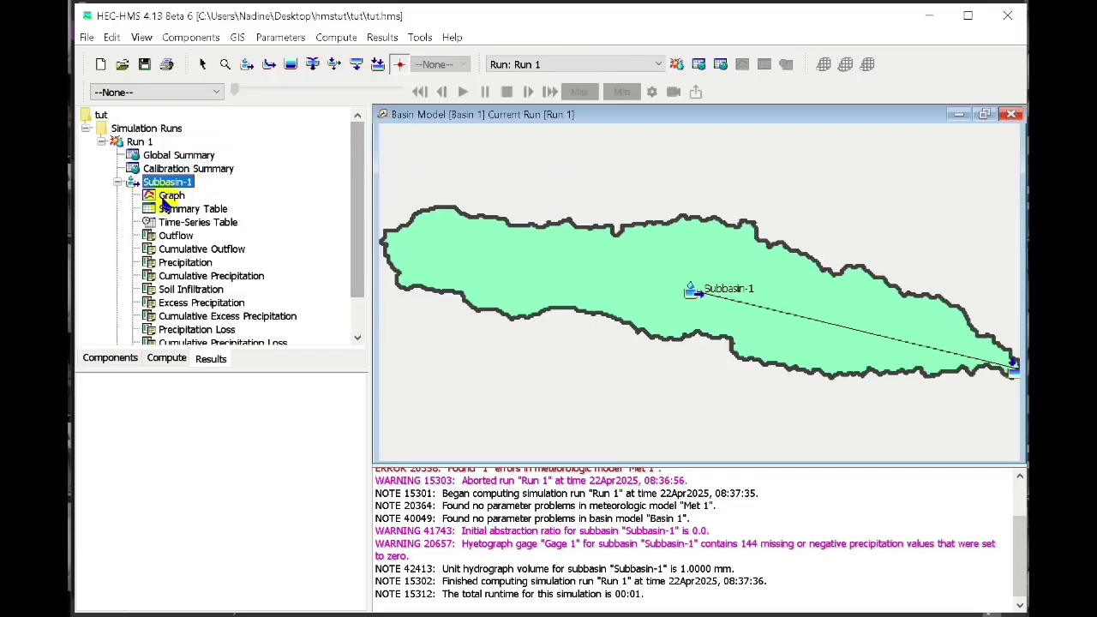
Step: Inspect the Subbasin-1 Run 1 precipitation and outflow graph, then close it and collapse Subbasin-1
{"action": "left_click", "coordinate": [165, 196]}
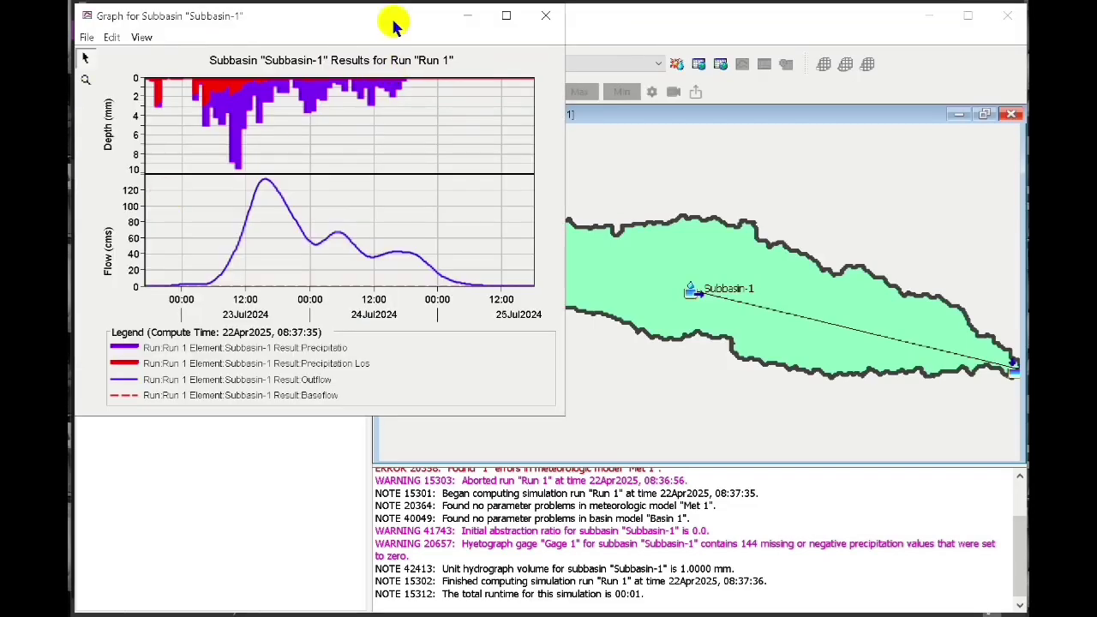
{"action": "left_click_drag", "start_coordinate": [392, 26], "coordinate": [459, 103]}
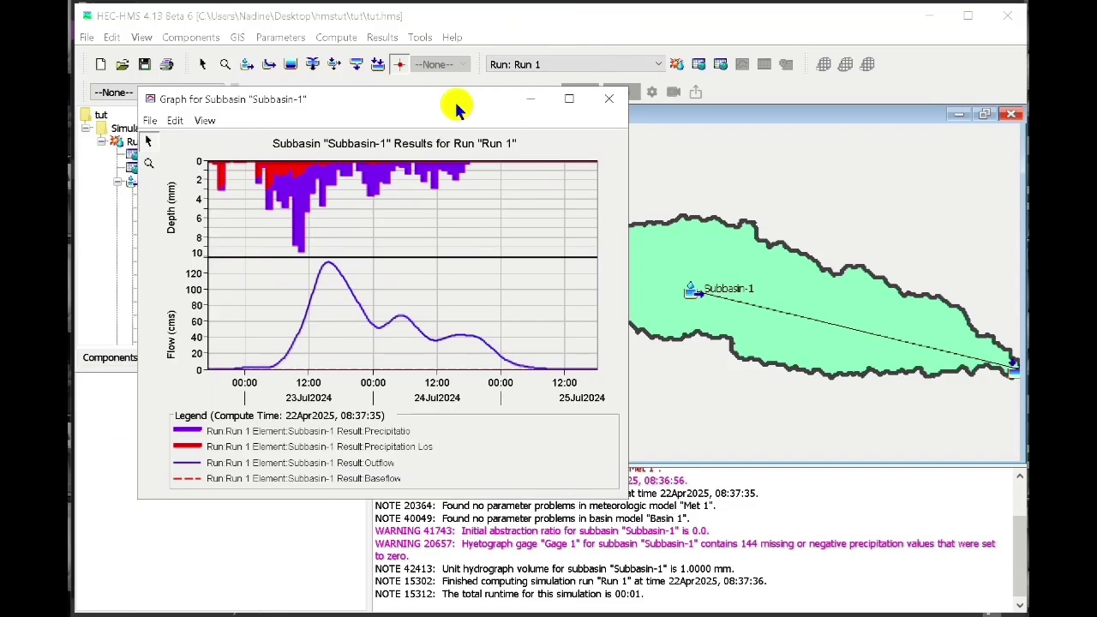
{"action": "left_click", "coordinate": [621, 101]}
{"action": "left_click", "coordinate": [117, 182]}
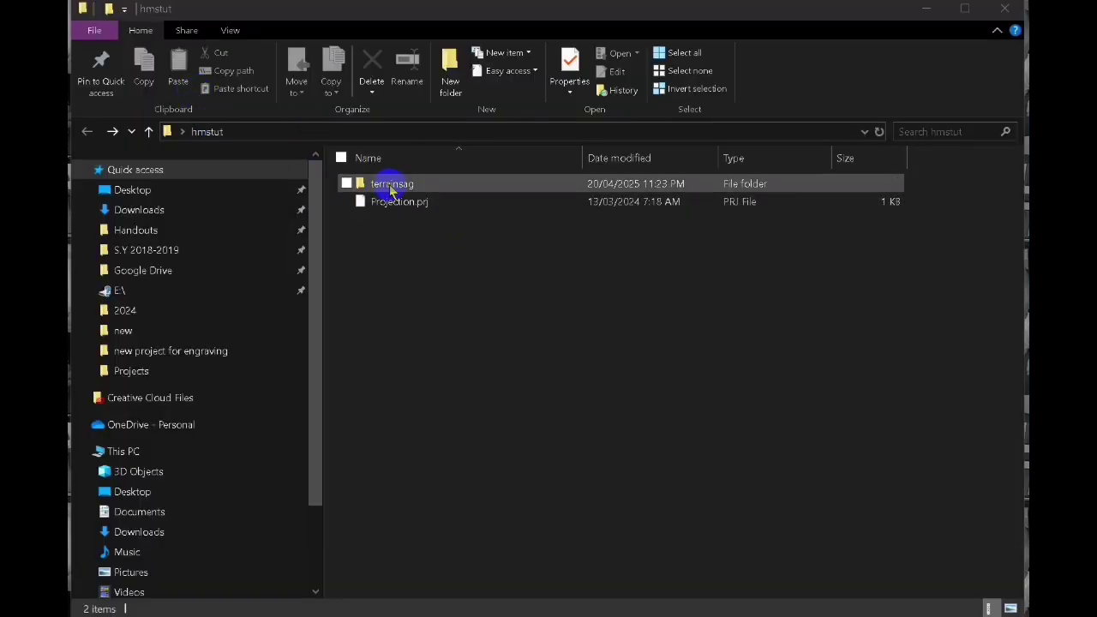
Step: Browse the terrainsag folder's saguin files, then return to hmstut and select Projection.prj
{"action": "double_click", "coordinate": [391, 183]}
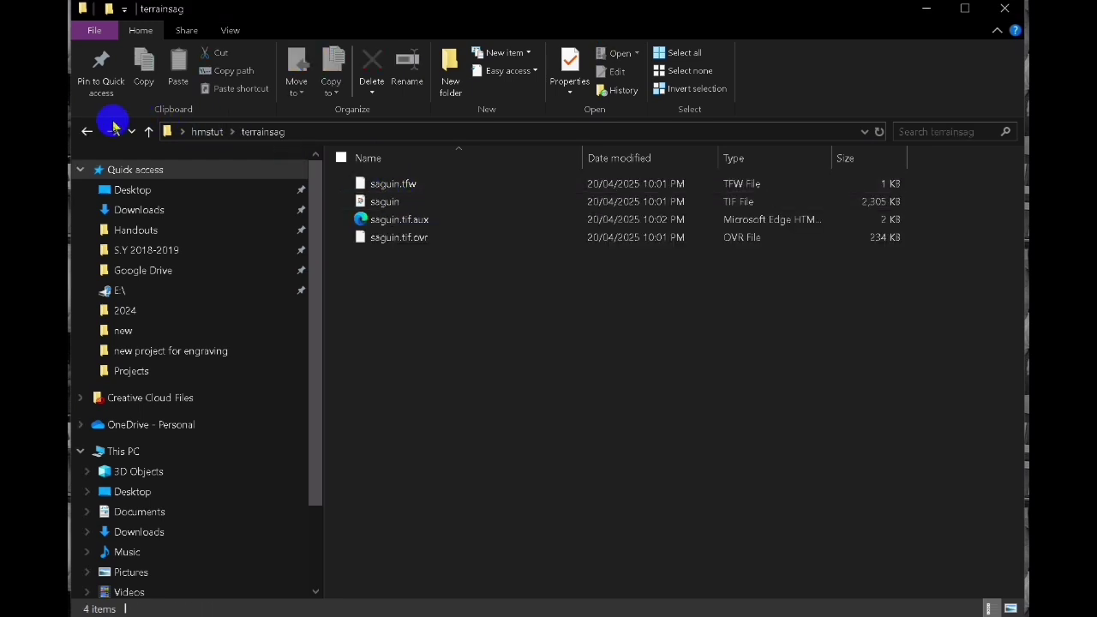
{"action": "left_click", "coordinate": [86, 131]}
{"action": "left_click", "coordinate": [403, 202]}
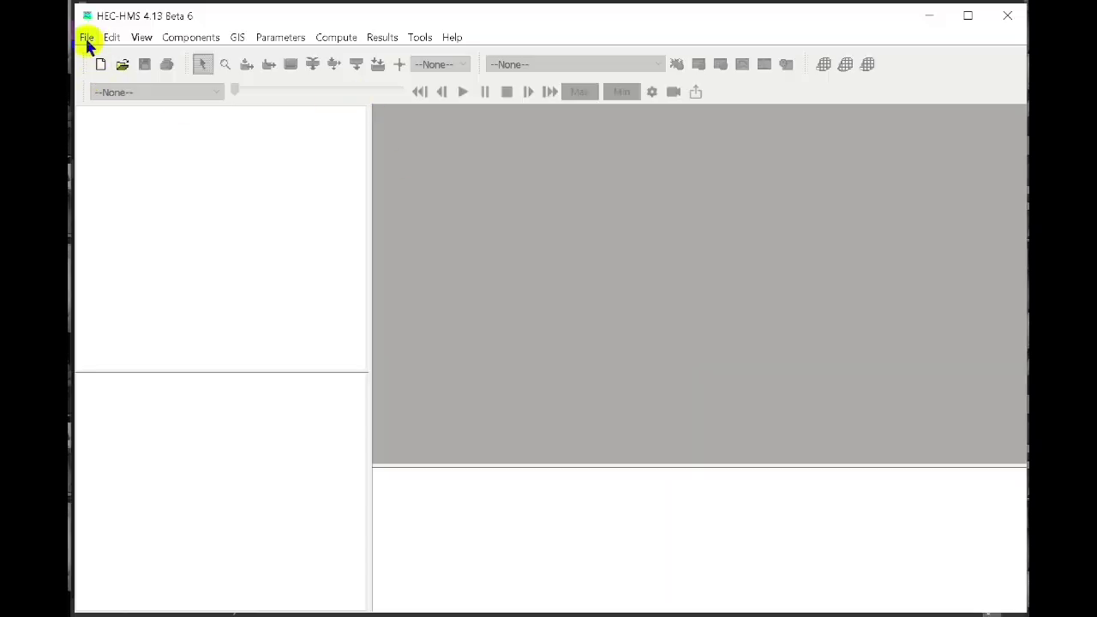
Step: Create a new HEC-HMS project named tut located in Desktop\hmstut
{"action": "left_click", "coordinate": [100, 67]}
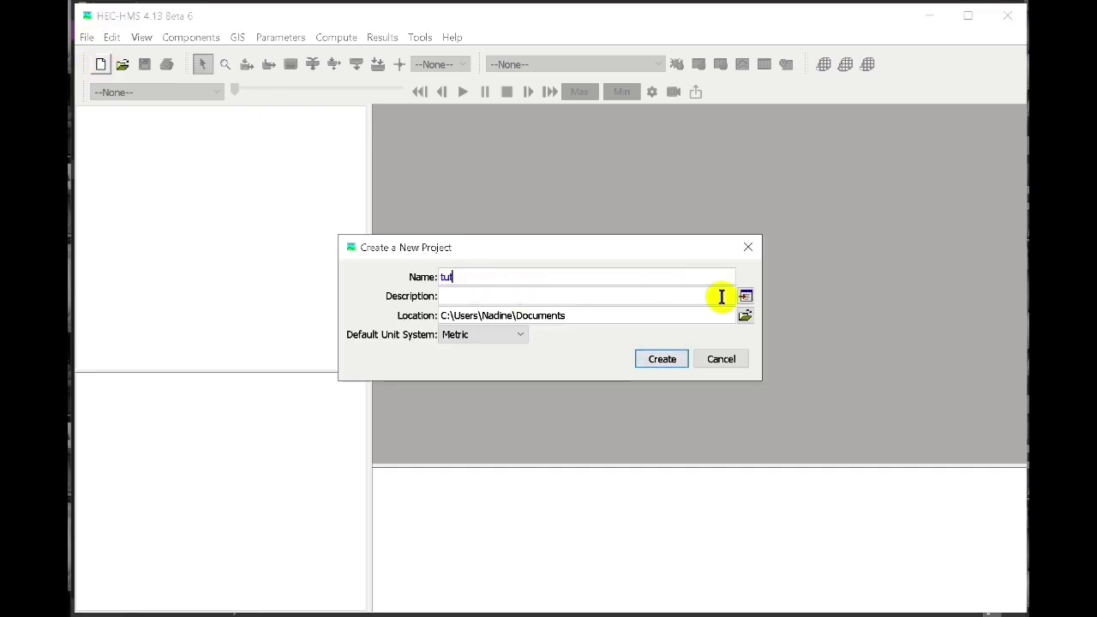
{"action": "left_click", "coordinate": [744, 313]}
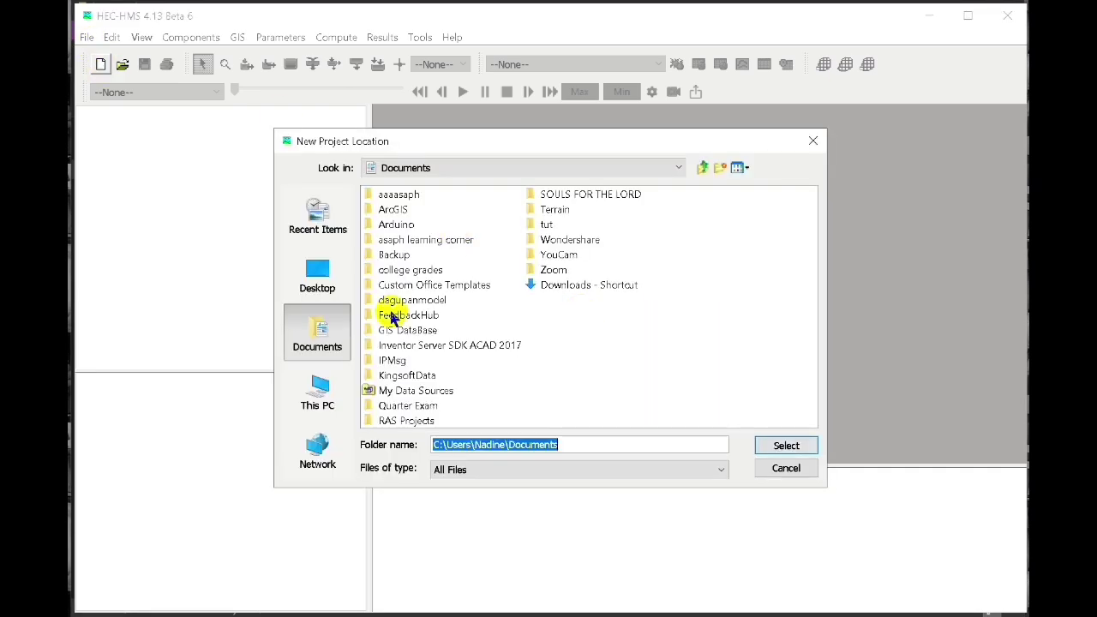
{"action": "left_click", "coordinate": [308, 278]}
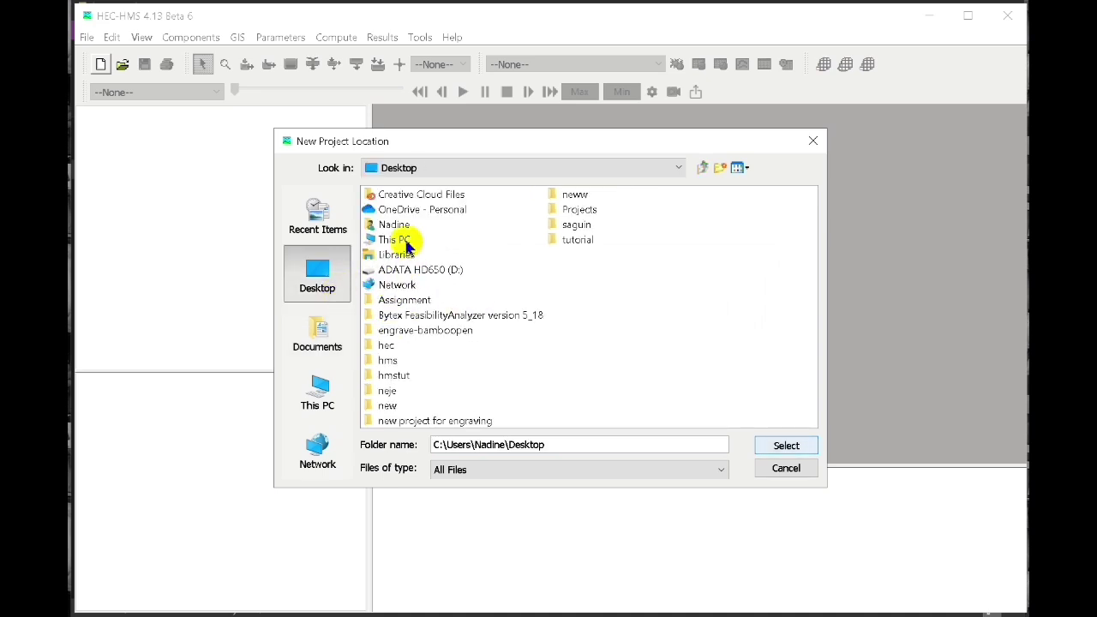
{"action": "left_click", "coordinate": [396, 377]}
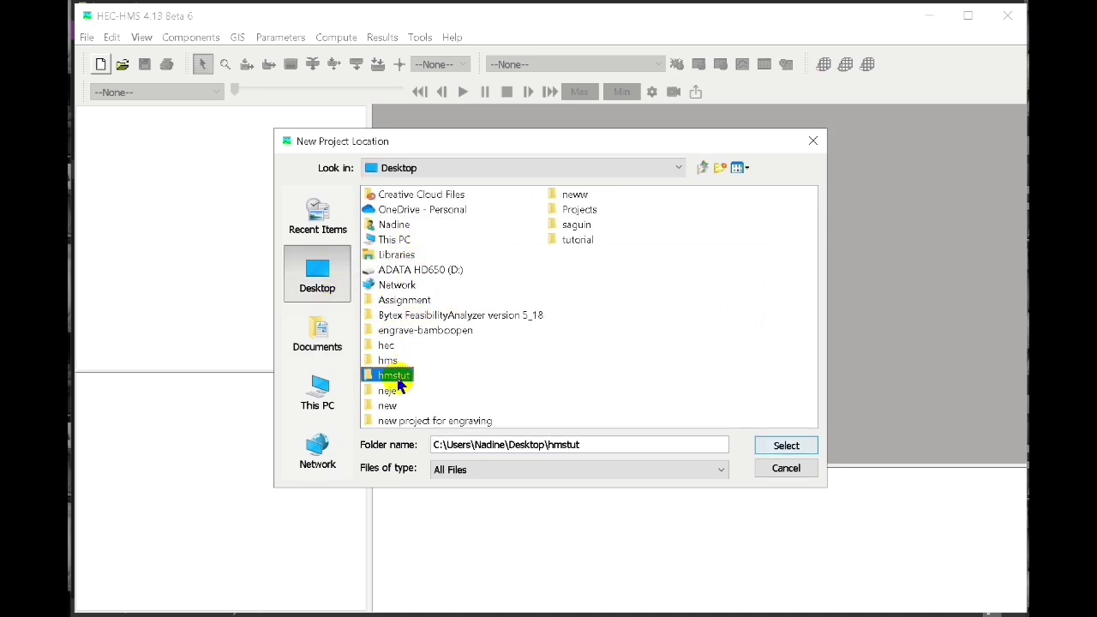
{"action": "left_click", "coordinate": [779, 449]}
{"action": "left_click", "coordinate": [667, 360]}
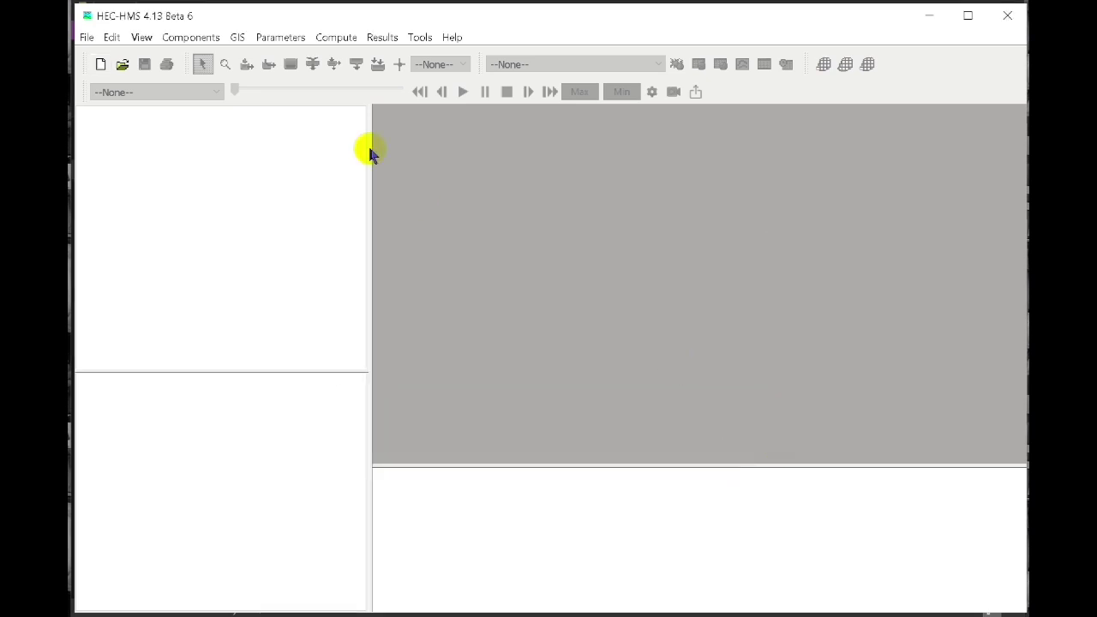
Step: Create a new basin model Basin 1 through the Basin Model Manager
{"action": "left_click", "coordinate": [189, 38]}
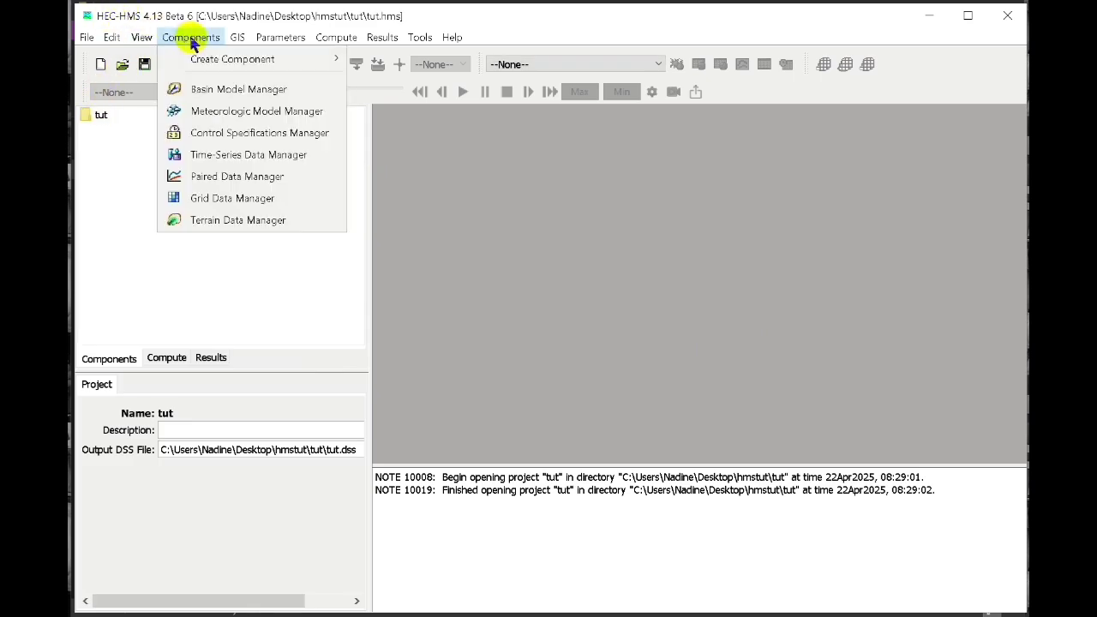
{"action": "left_click", "coordinate": [220, 89]}
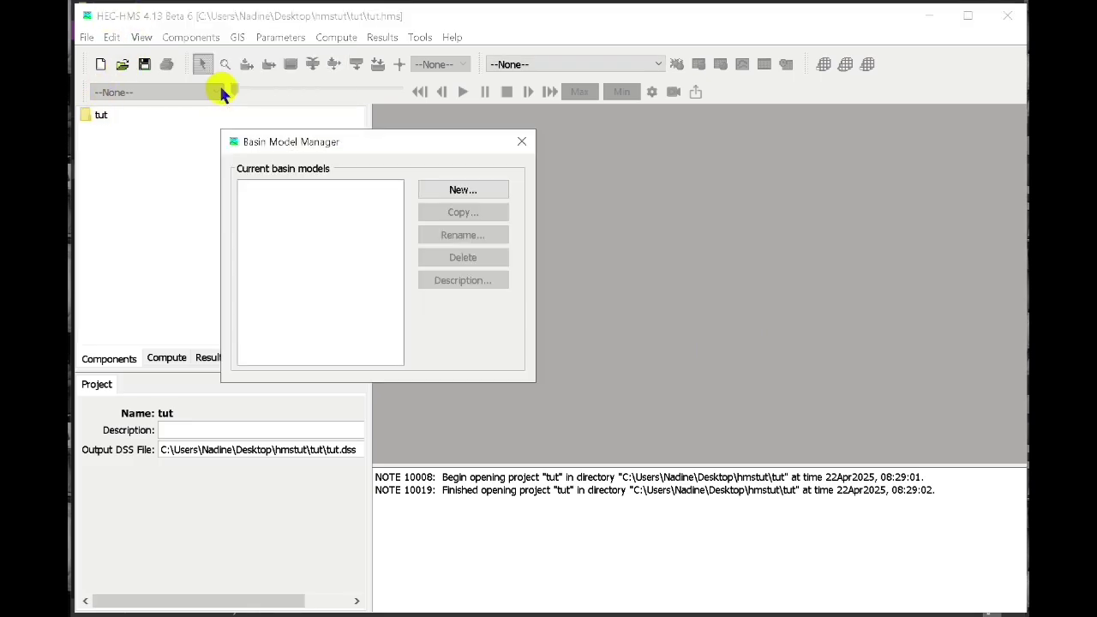
{"action": "left_click", "coordinate": [475, 189]}
{"action": "left_click", "coordinate": [490, 287]}
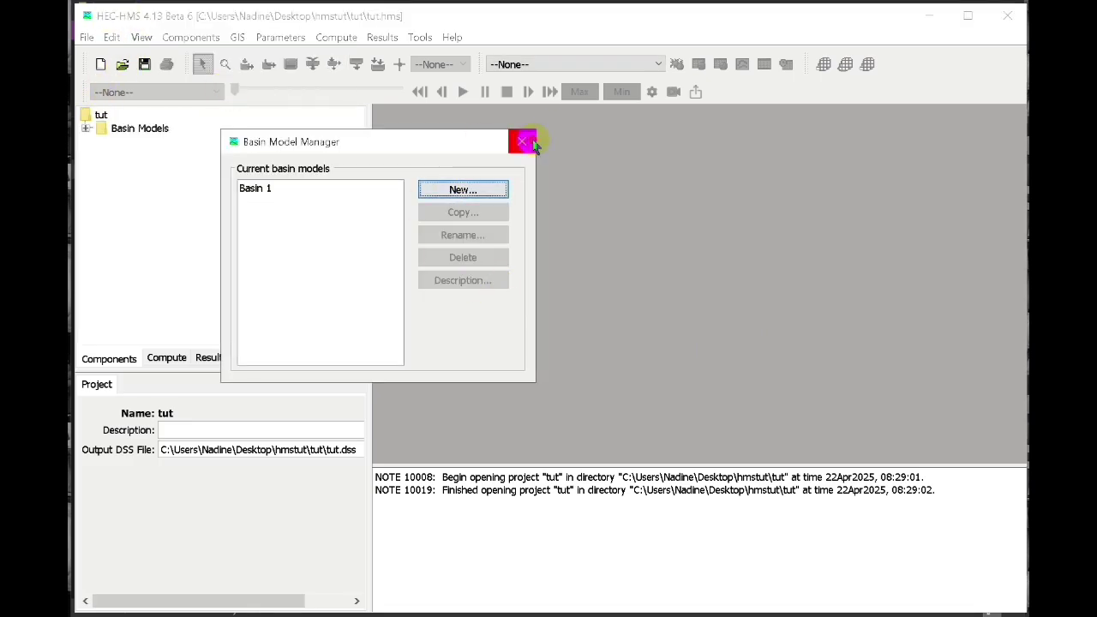
{"action": "left_click", "coordinate": [521, 140]}
Step: Select Basin 1 in the project tree and maximize its map window
{"action": "left_click", "coordinate": [135, 148]}
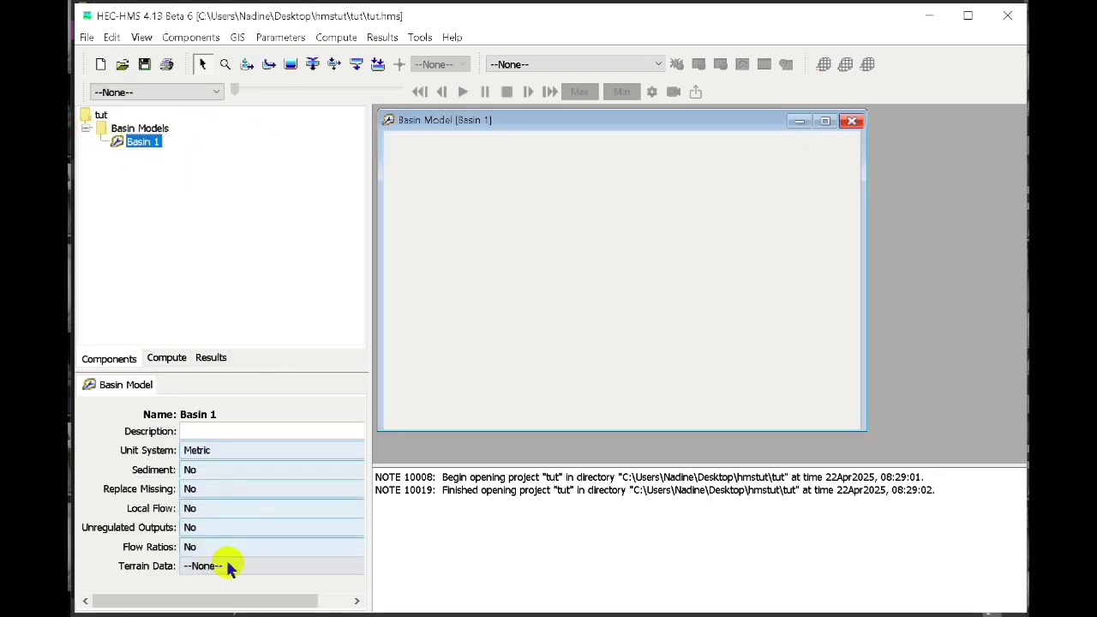
{"action": "left_click", "coordinate": [216, 564]}
{"action": "left_click", "coordinate": [211, 567]}
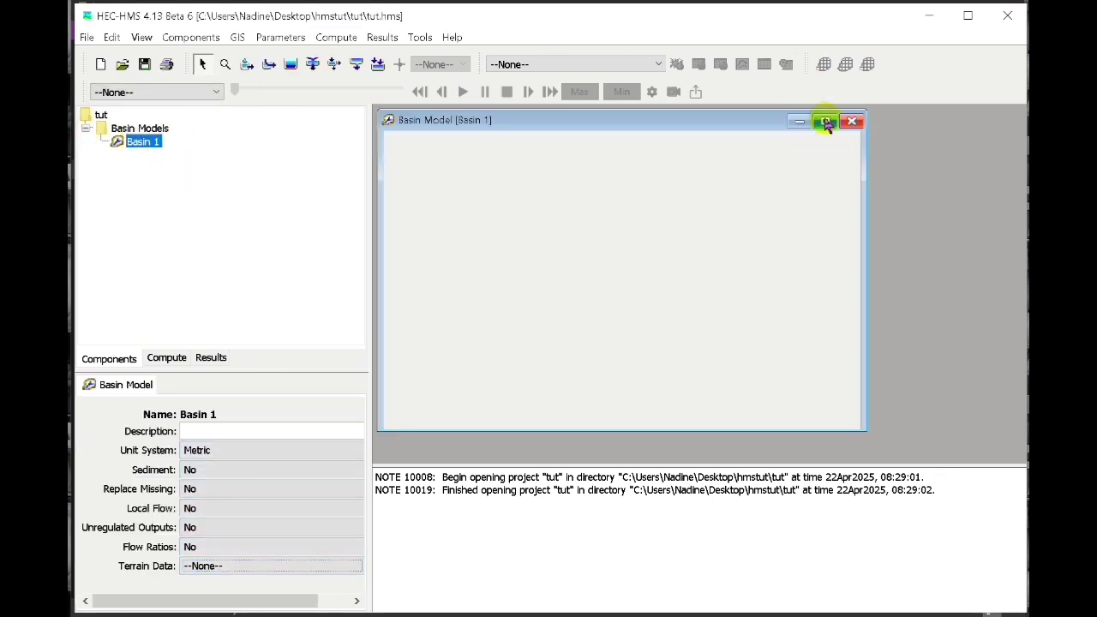
{"action": "left_click", "coordinate": [826, 121]}
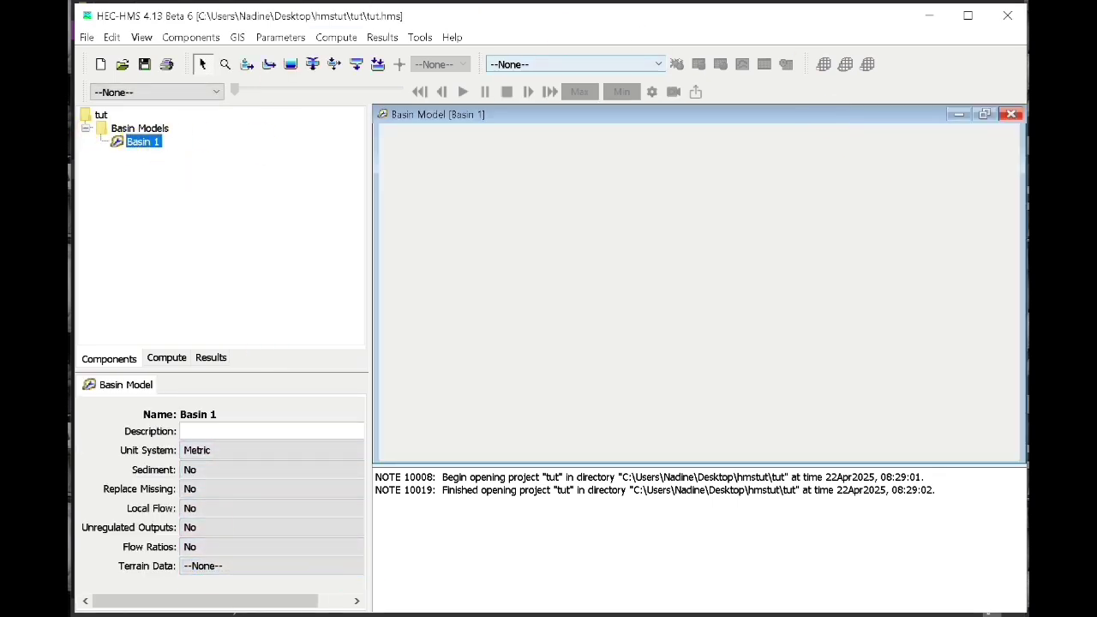
Step: Set Basin 1's coordinate system to PRS92 Transverse Mercator loaded from hmstut\Projection.prj
{"action": "left_click", "coordinate": [238, 37]}
{"action": "left_click", "coordinate": [252, 56]}
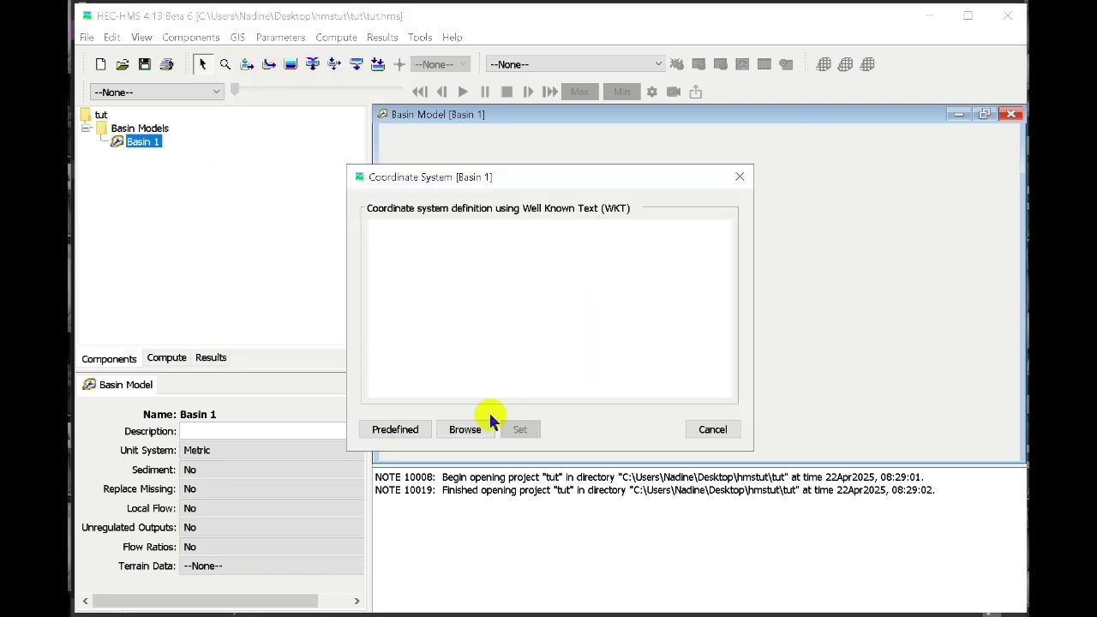
{"action": "left_click", "coordinate": [465, 429]}
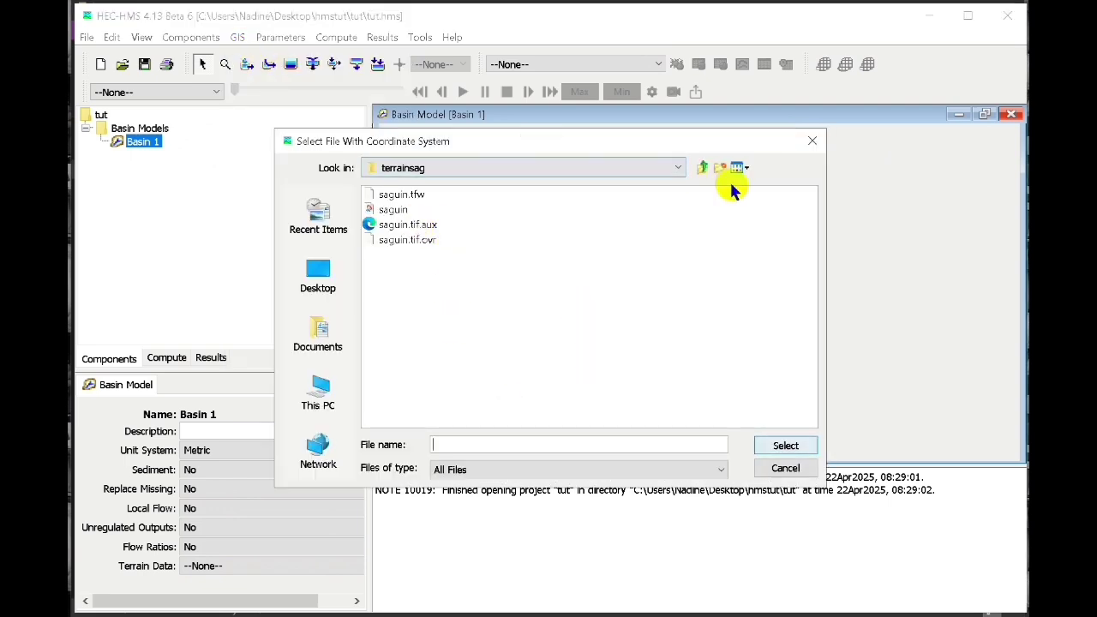
{"action": "left_click", "coordinate": [701, 169]}
{"action": "left_click", "coordinate": [440, 224]}
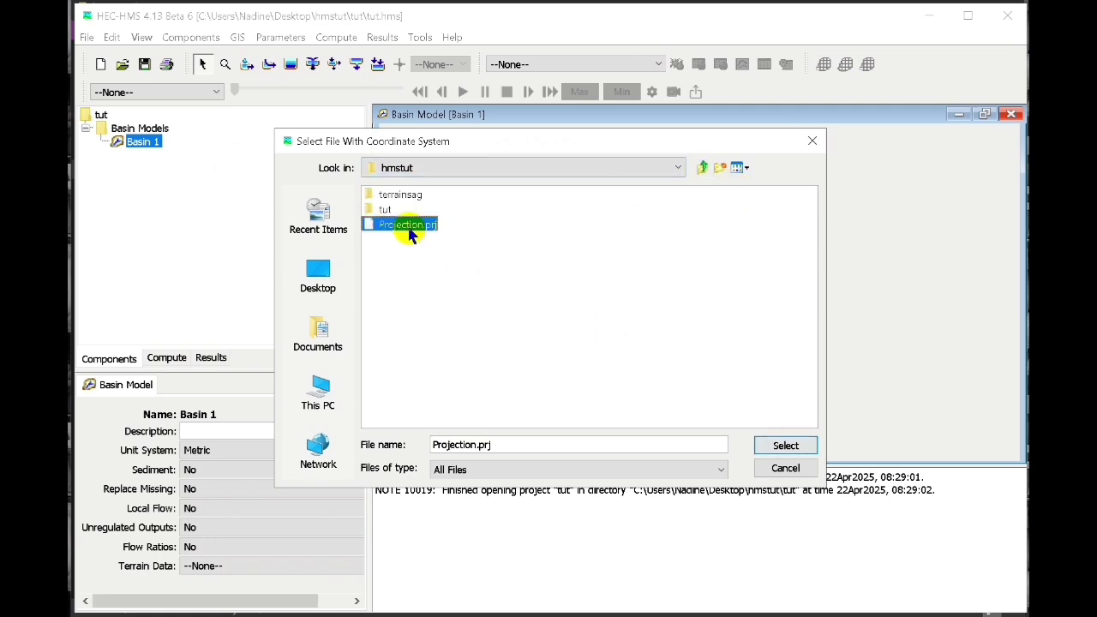
{"action": "left_click", "coordinate": [785, 445]}
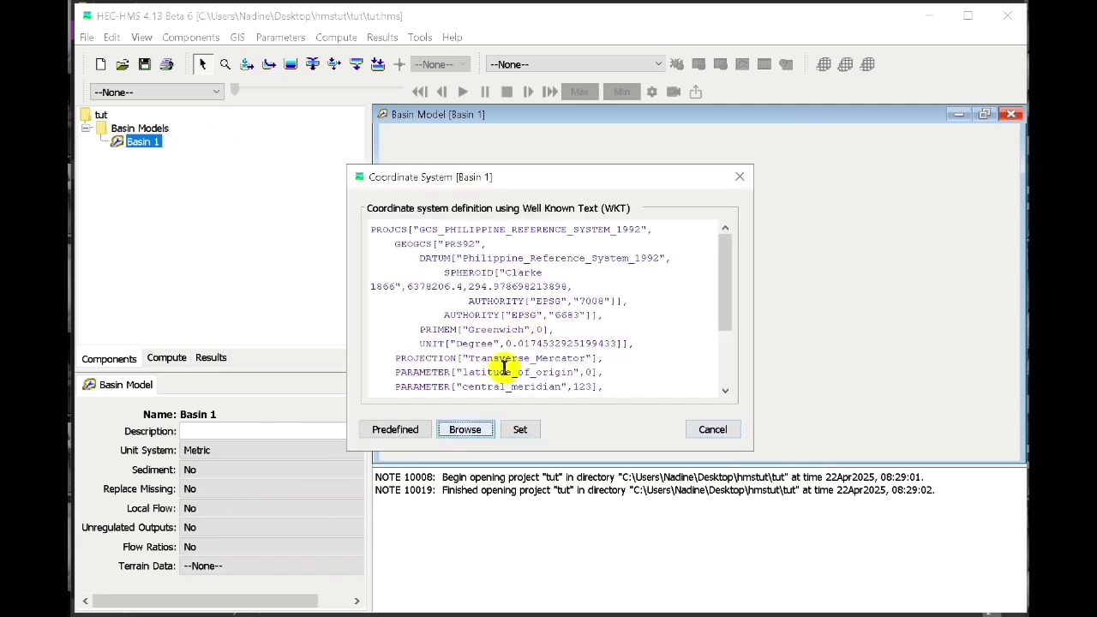
{"action": "left_click", "coordinate": [521, 431]}
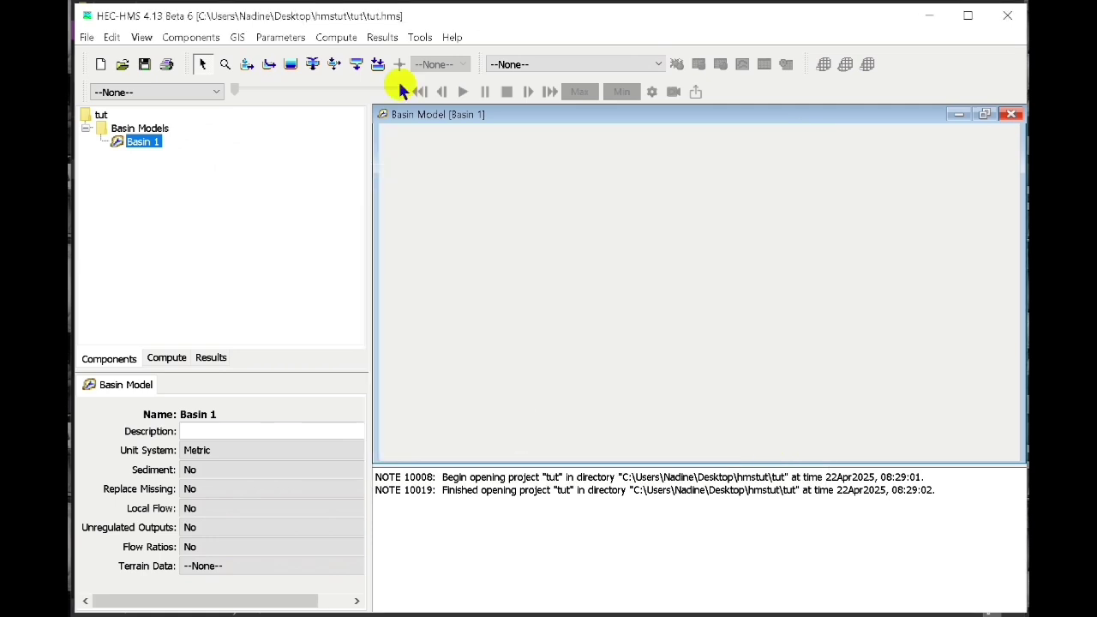
Step: Create terrain dataset Terrain 1 in meters from terrainsag\saguin.tif
{"action": "left_click", "coordinate": [176, 41]}
{"action": "left_click", "coordinate": [225, 217]}
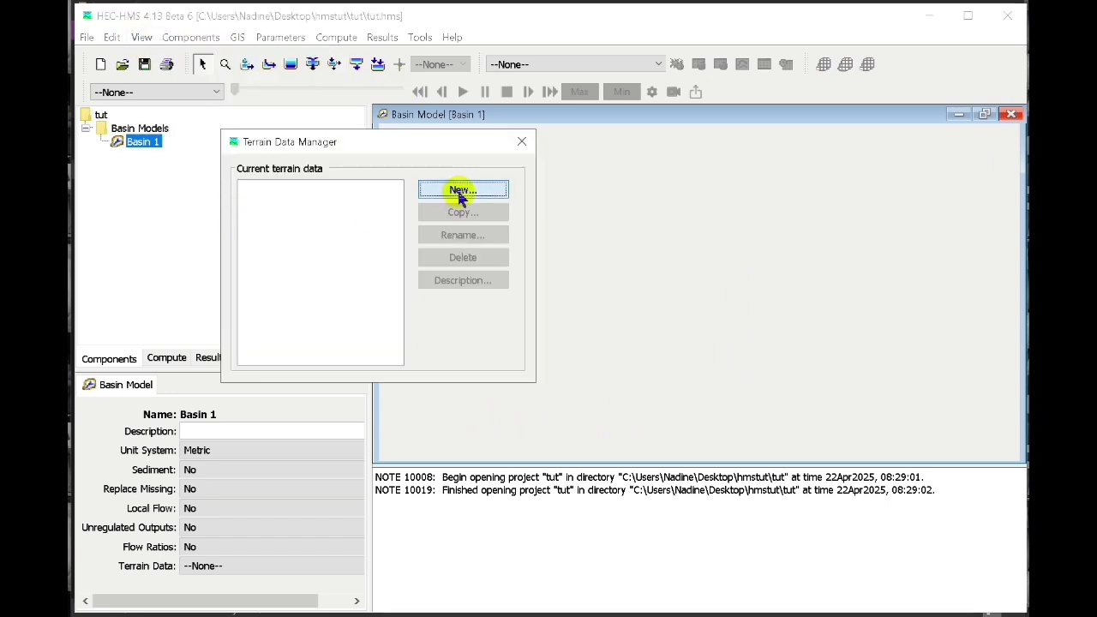
{"action": "left_click", "coordinate": [460, 194]}
{"action": "left_click", "coordinate": [560, 478]}
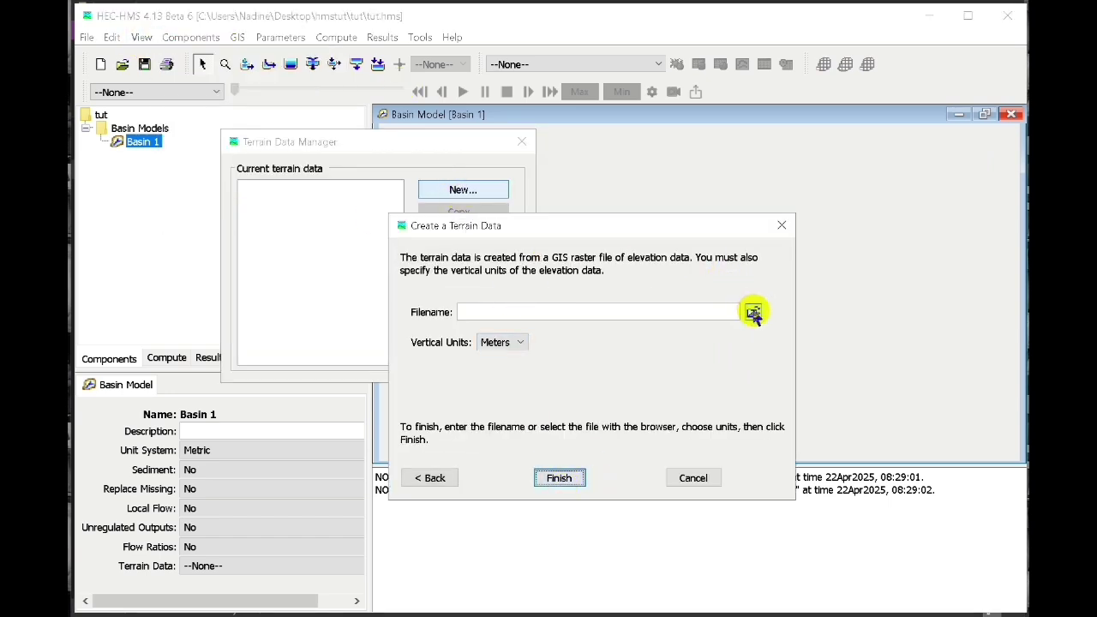
{"action": "left_click", "coordinate": [752, 313]}
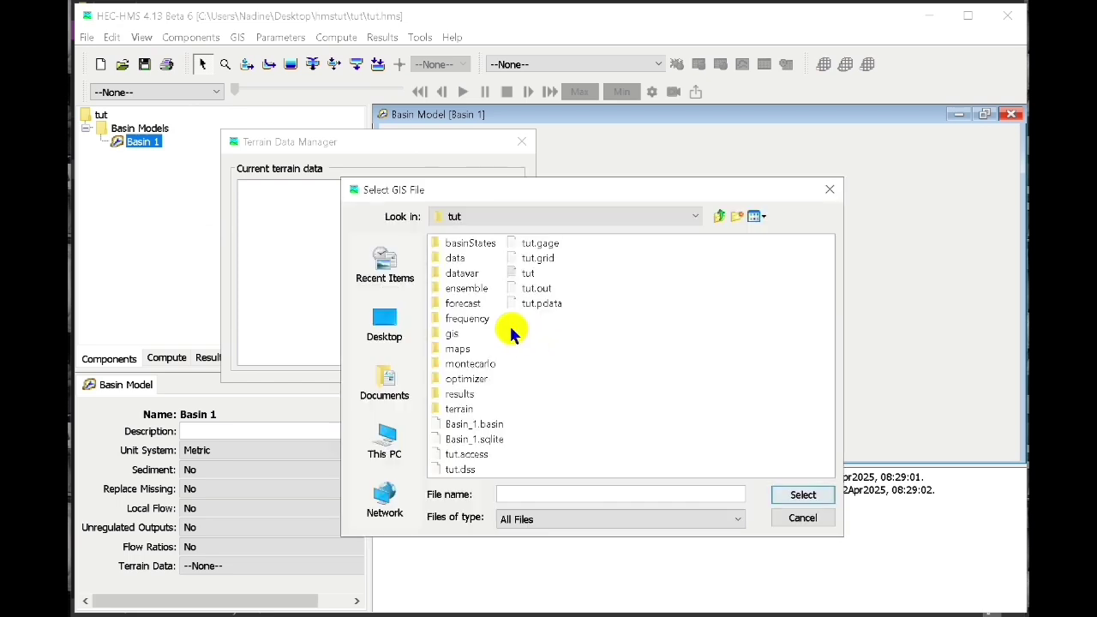
{"action": "left_click", "coordinate": [722, 217]}
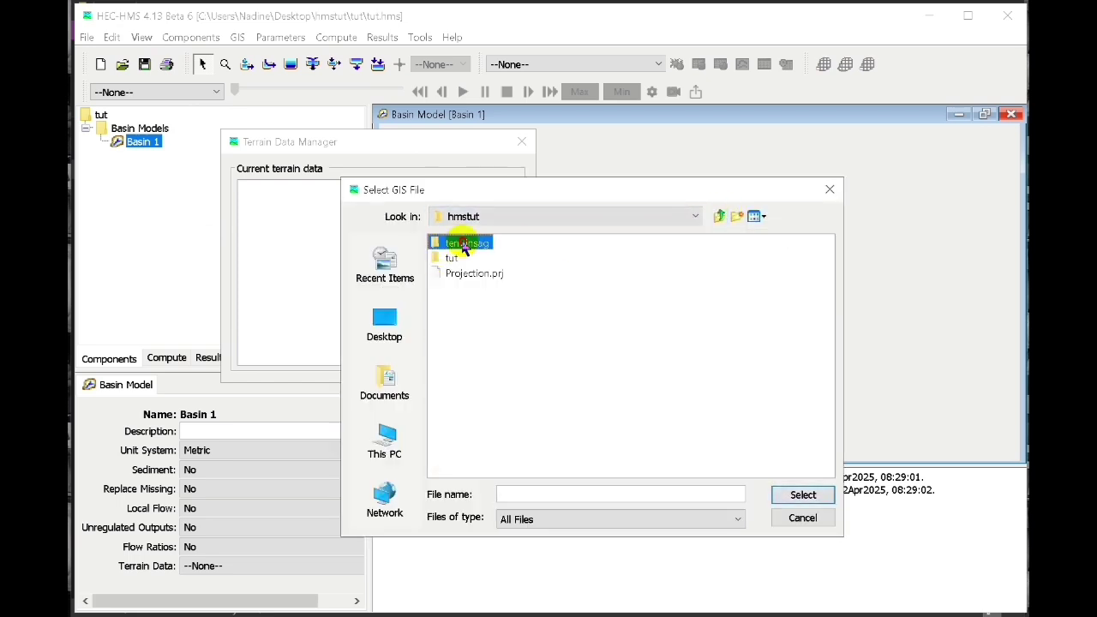
{"action": "double_click", "coordinate": [454, 245]}
{"action": "double_click", "coordinate": [454, 257]}
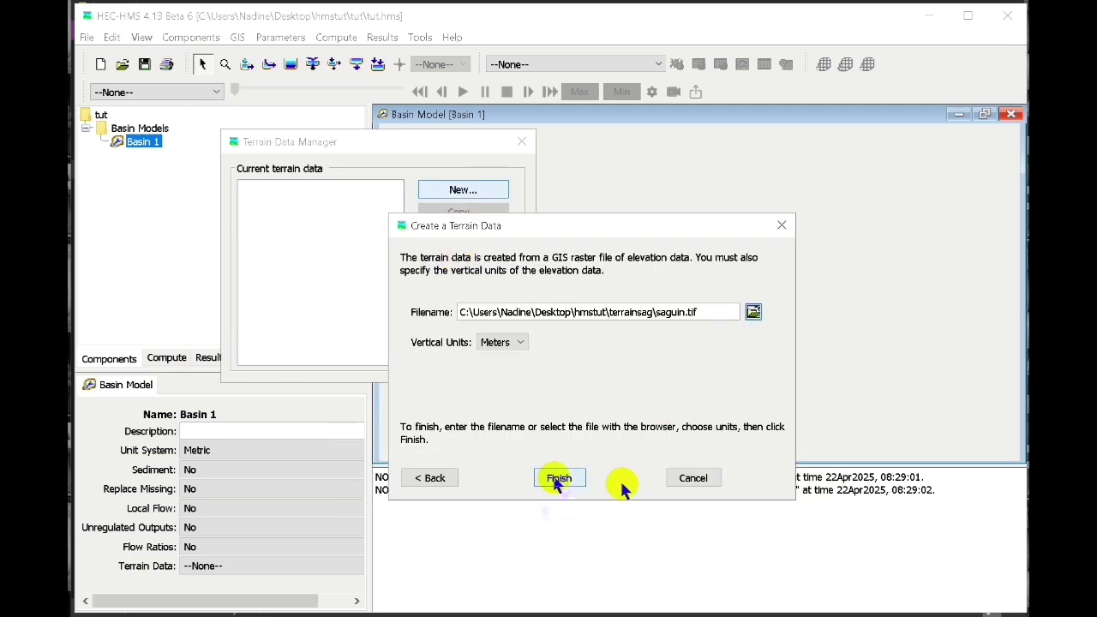
{"action": "left_click", "coordinate": [555, 476]}
{"action": "left_click", "coordinate": [521, 143]}
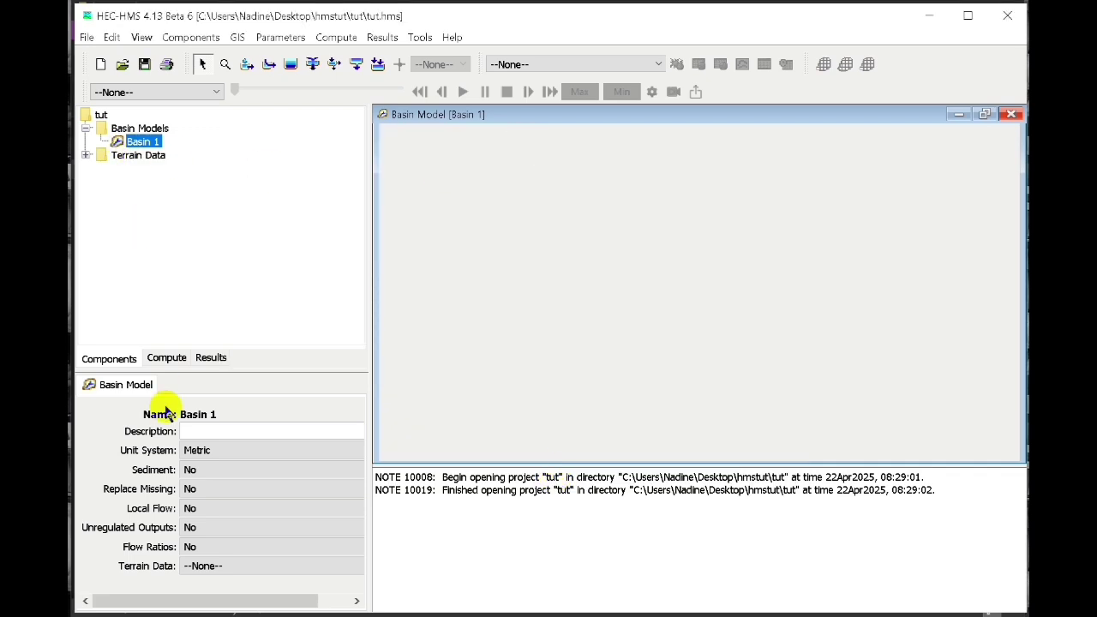
Step: Assign Terrain 1 as Basin 1's terrain data and display its elevation map
{"action": "left_click", "coordinate": [245, 567]}
{"action": "left_click", "coordinate": [245, 569]}
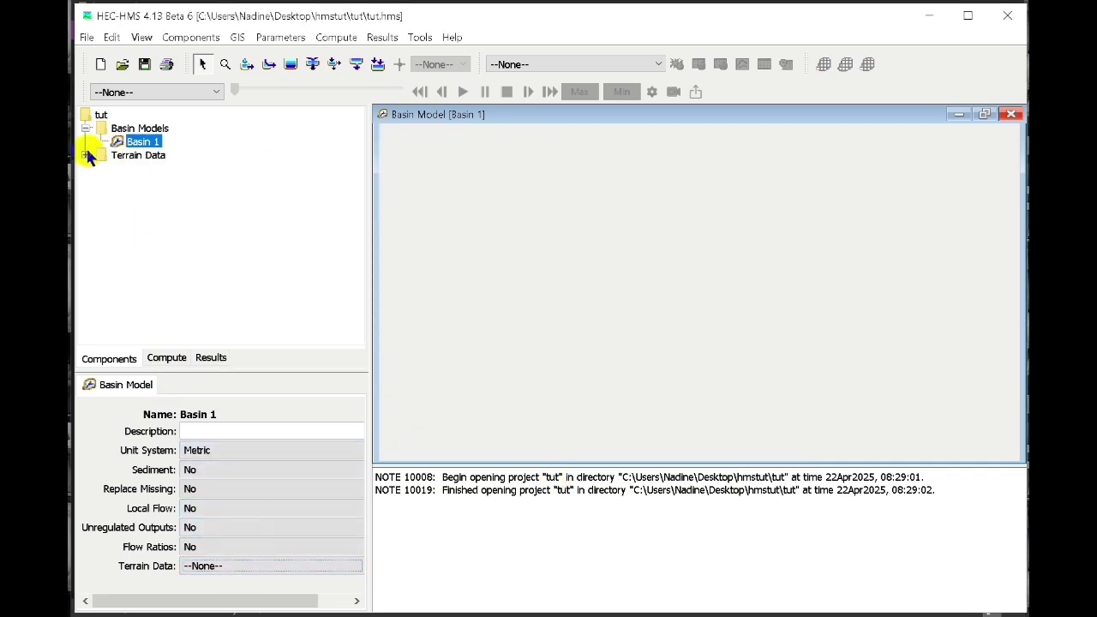
{"action": "left_click", "coordinate": [86, 155]}
{"action": "left_click", "coordinate": [141, 169]}
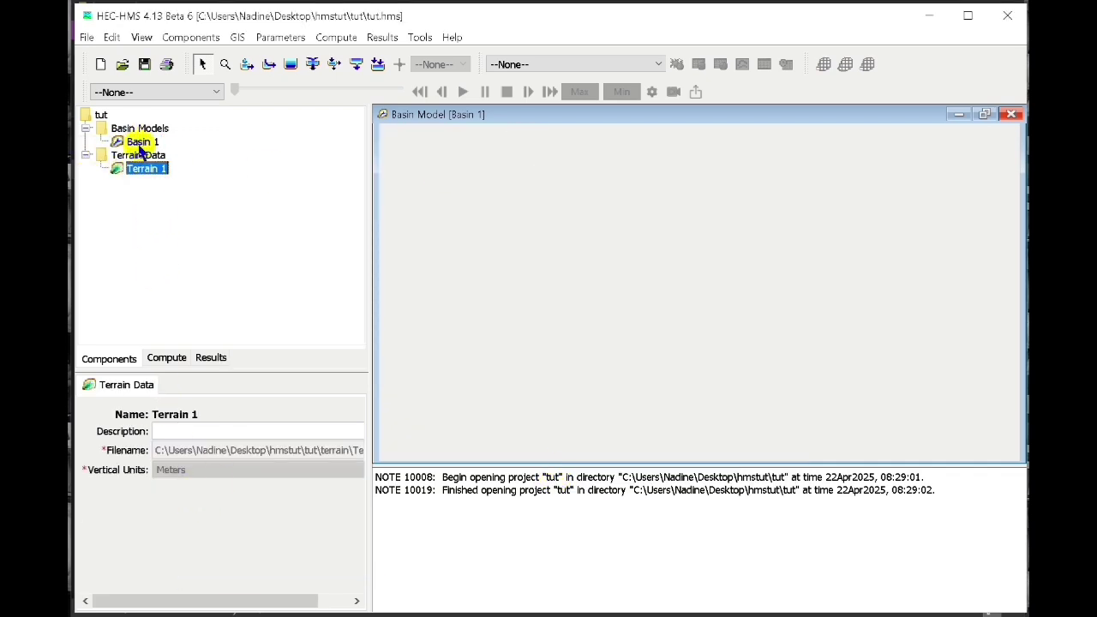
{"action": "left_click", "coordinate": [139, 142]}
{"action": "left_click", "coordinate": [288, 567]}
{"action": "left_click", "coordinate": [219, 590]}
{"action": "left_click", "coordinate": [117, 169]}
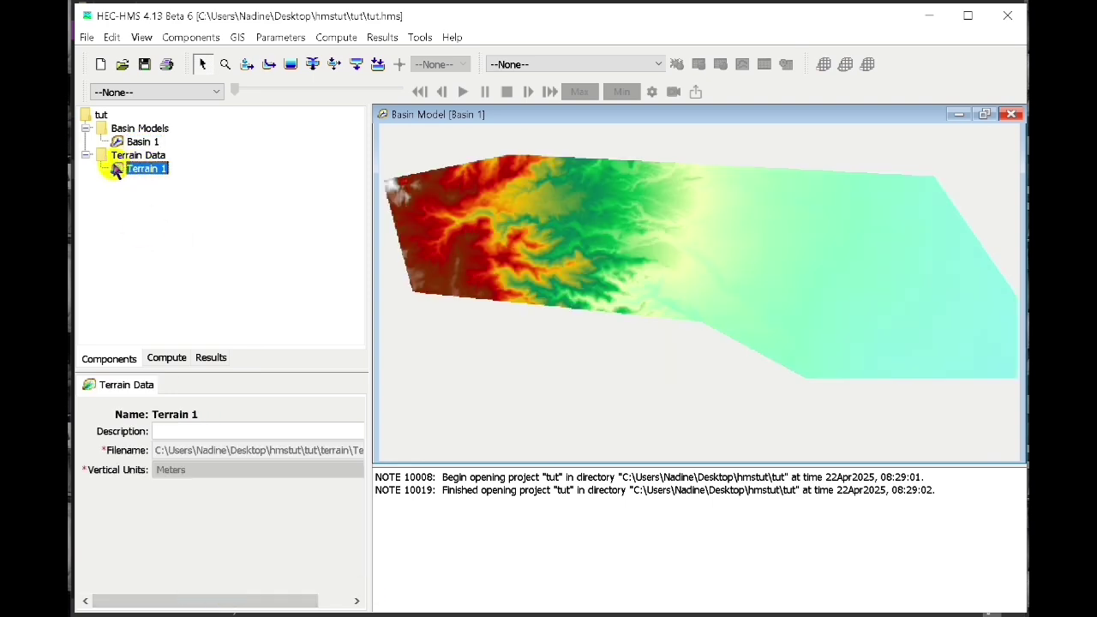
Step: Preprocess sinks and drainage on Terrain 1
{"action": "left_click", "coordinate": [237, 37]}
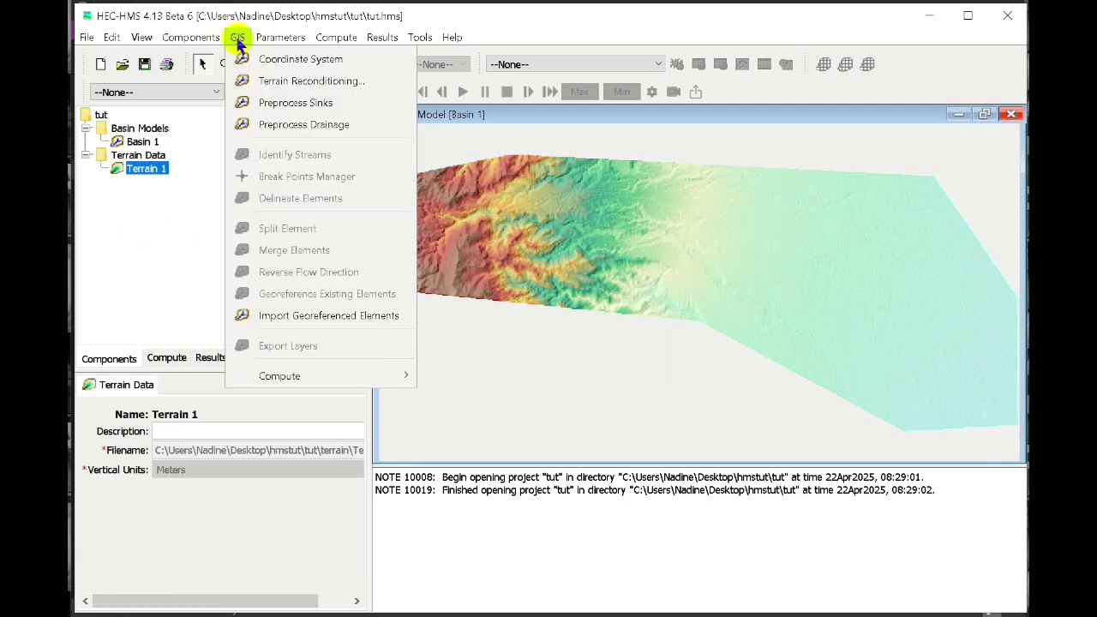
{"action": "left_click", "coordinate": [289, 102]}
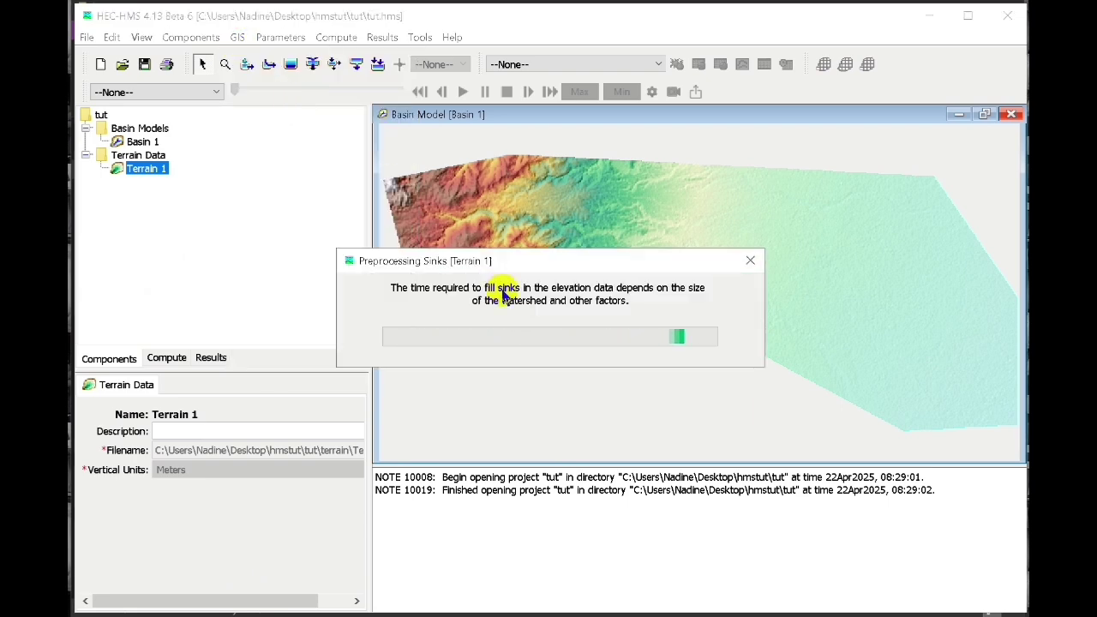
{"action": "left_click", "coordinate": [237, 37]}
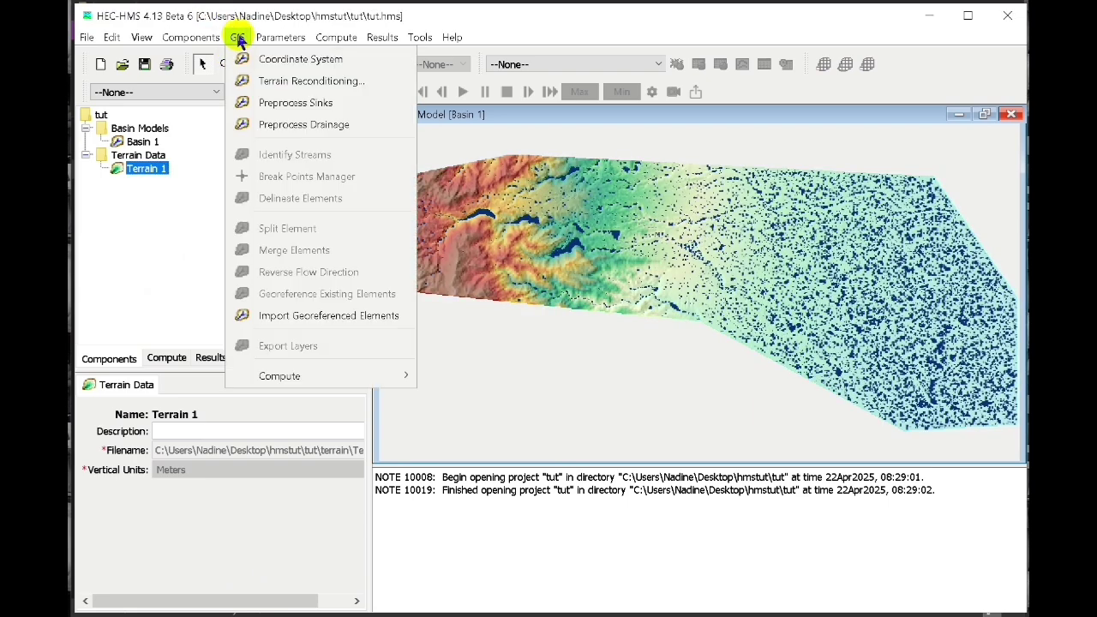
{"action": "left_click", "coordinate": [278, 127]}
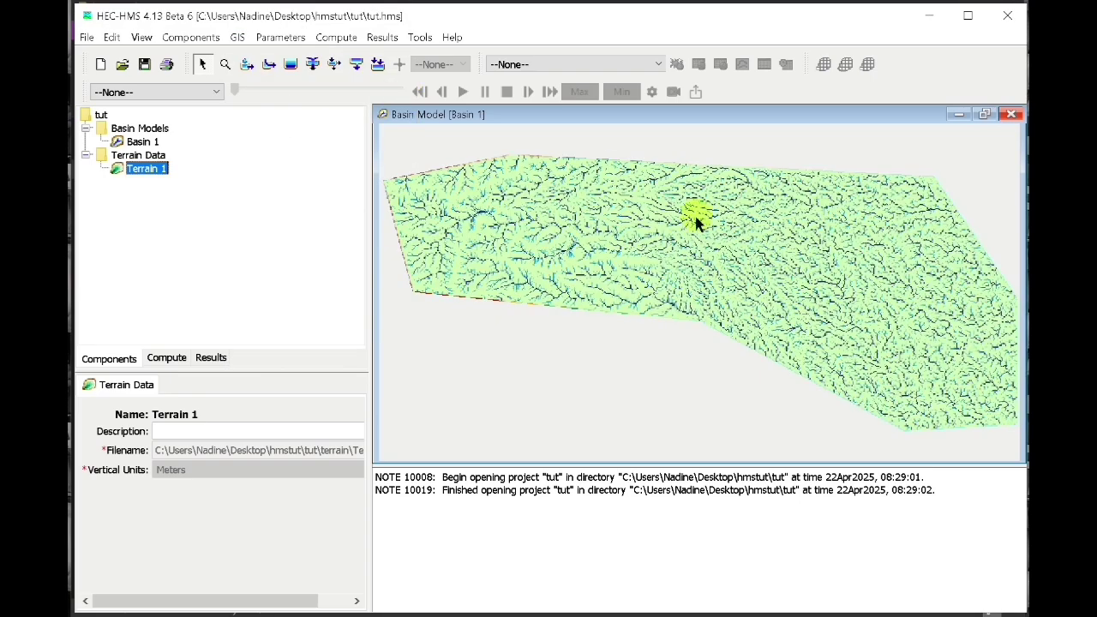
{"action": "left_click_drag", "start_coordinate": [816, 233], "coordinate": [685, 281]}
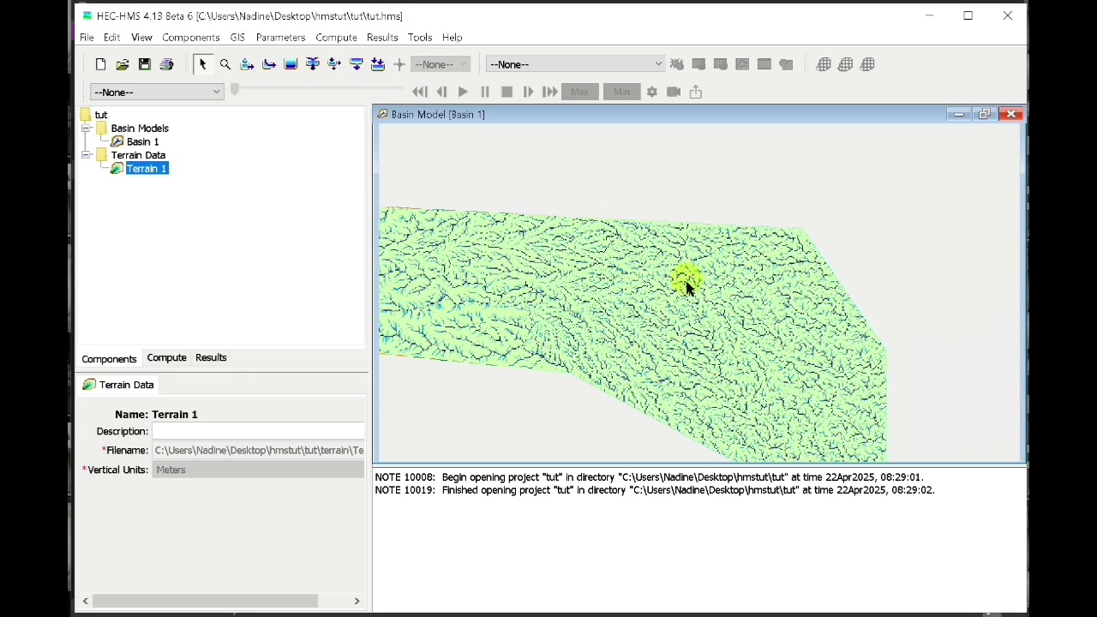
Step: Identify streams using an 11 km² drainage area threshold
{"action": "left_click", "coordinate": [237, 37]}
{"action": "left_click", "coordinate": [298, 154]}
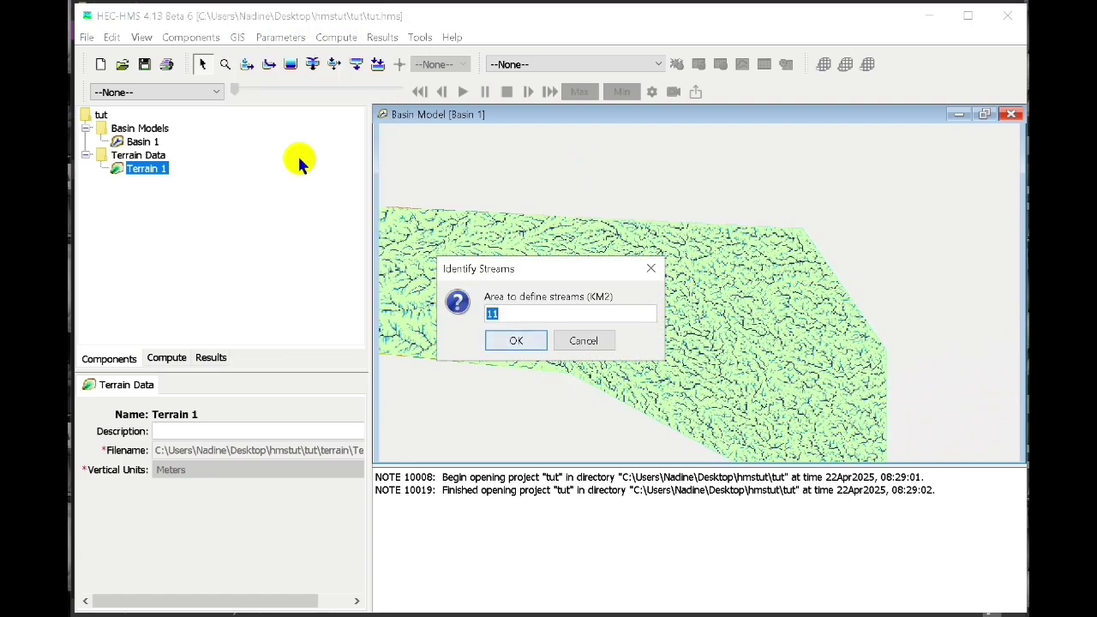
{"action": "left_click", "coordinate": [520, 341]}
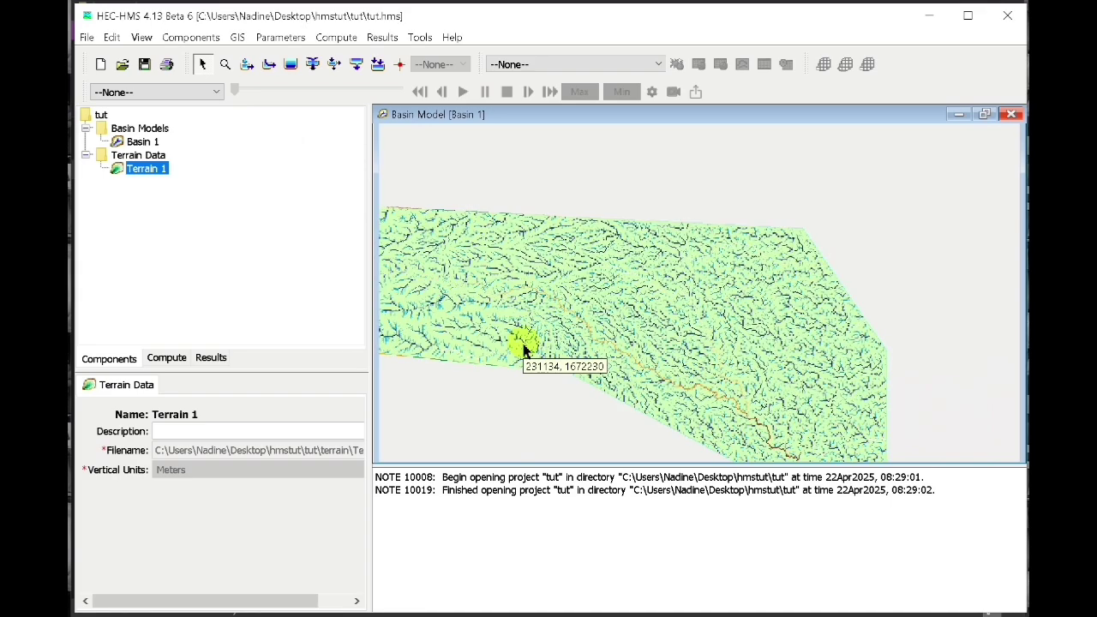
Step: Zoom in twice on the stream network and place a break point on the stream
{"action": "left_click", "coordinate": [143, 37]}
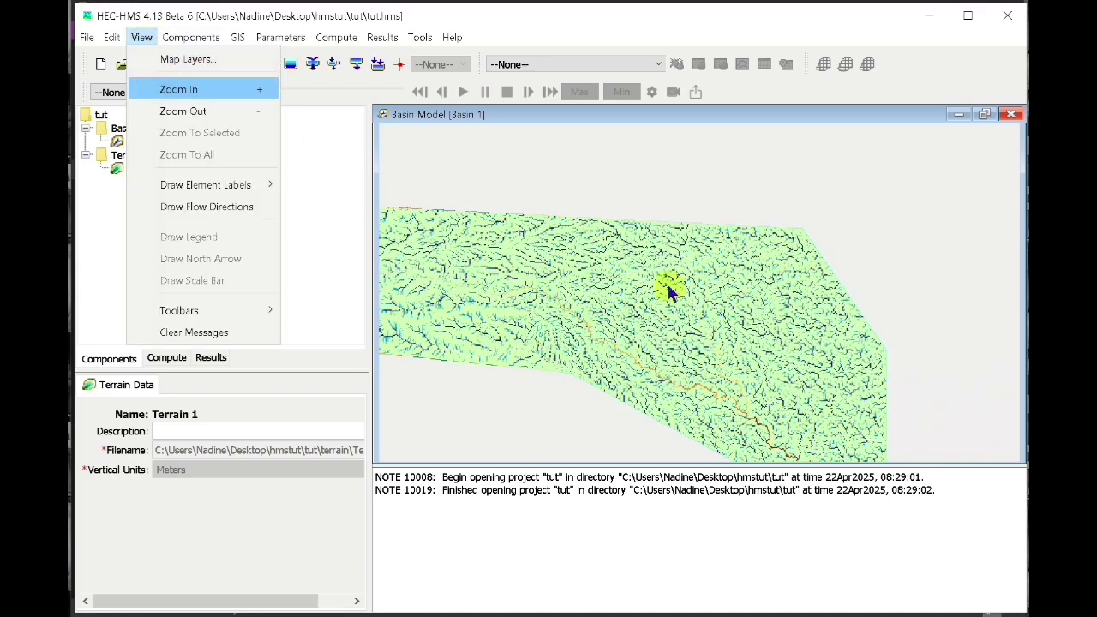
{"action": "key", "text": "Return"}
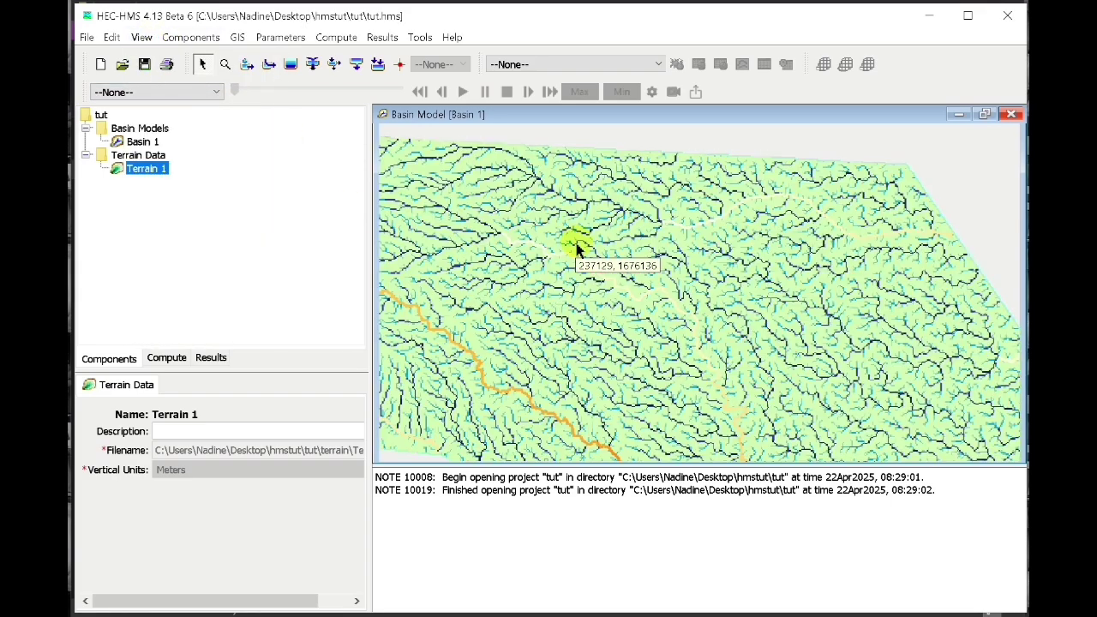
{"action": "left_click", "coordinate": [139, 39]}
{"action": "left_click", "coordinate": [167, 91]}
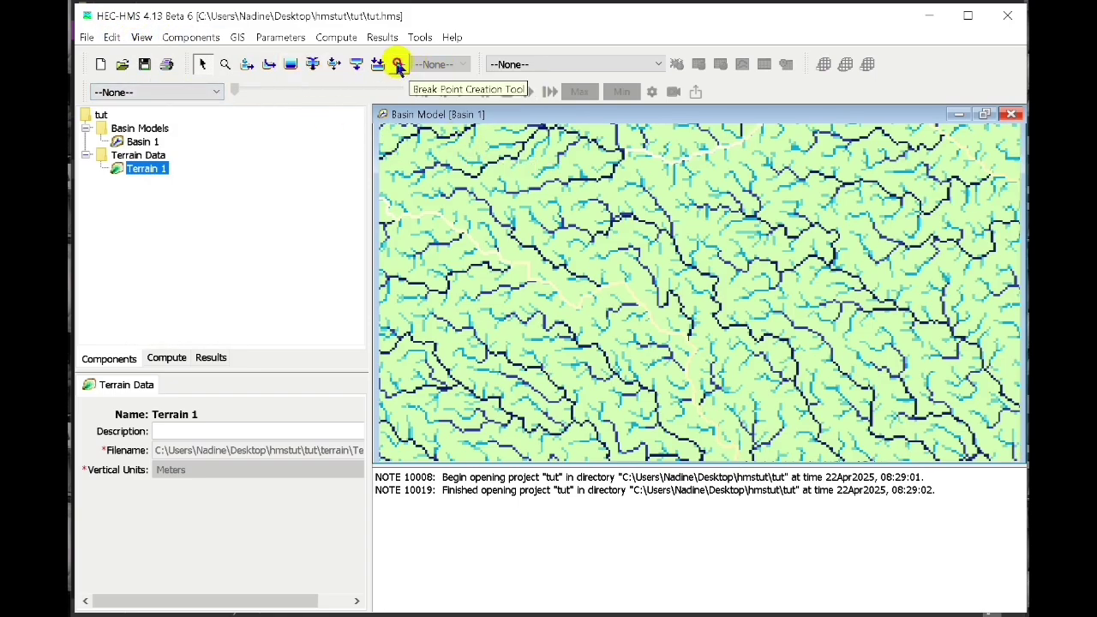
{"action": "left_click", "coordinate": [566, 301]}
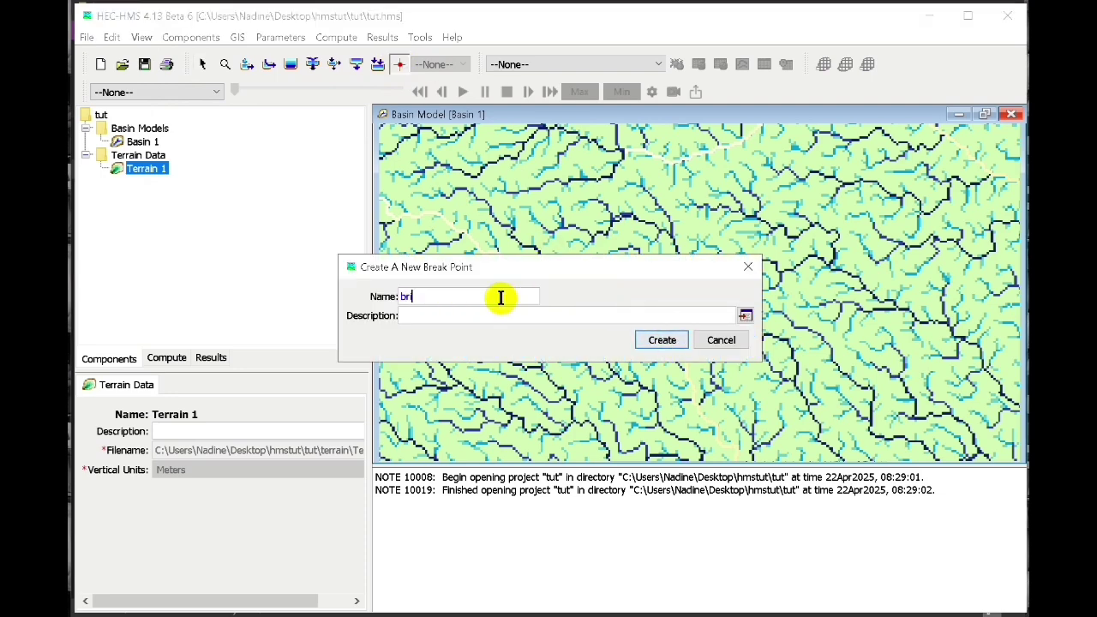
Step: Create the bridge break point and delineate Basin 1 with default options, producing Subbasin-1
{"action": "left_click", "coordinate": [663, 340]}
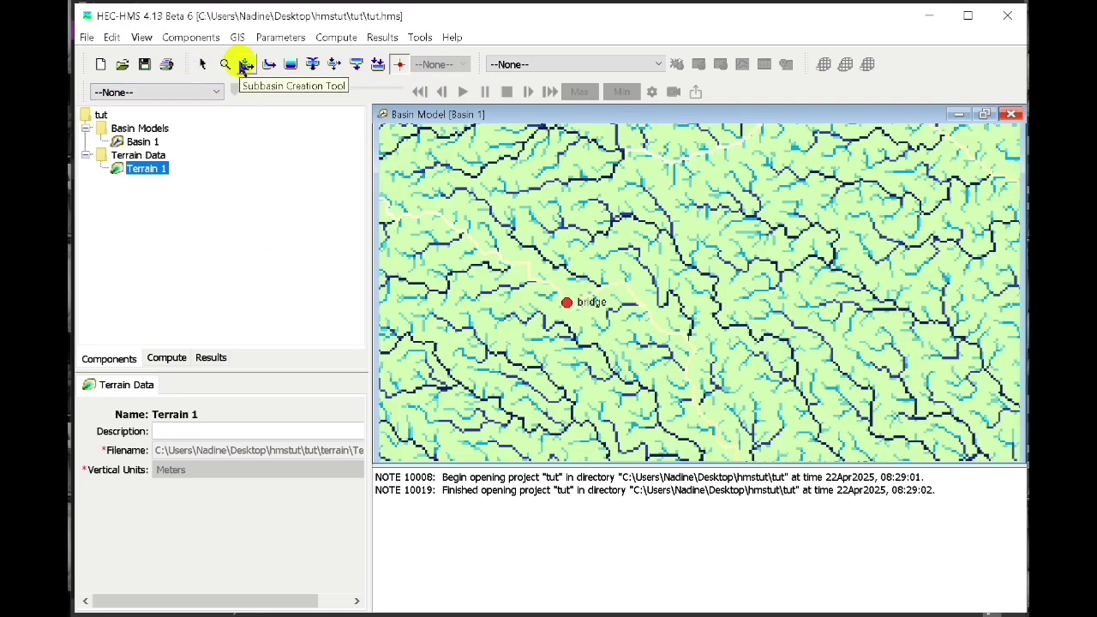
{"action": "left_click", "coordinate": [237, 37]}
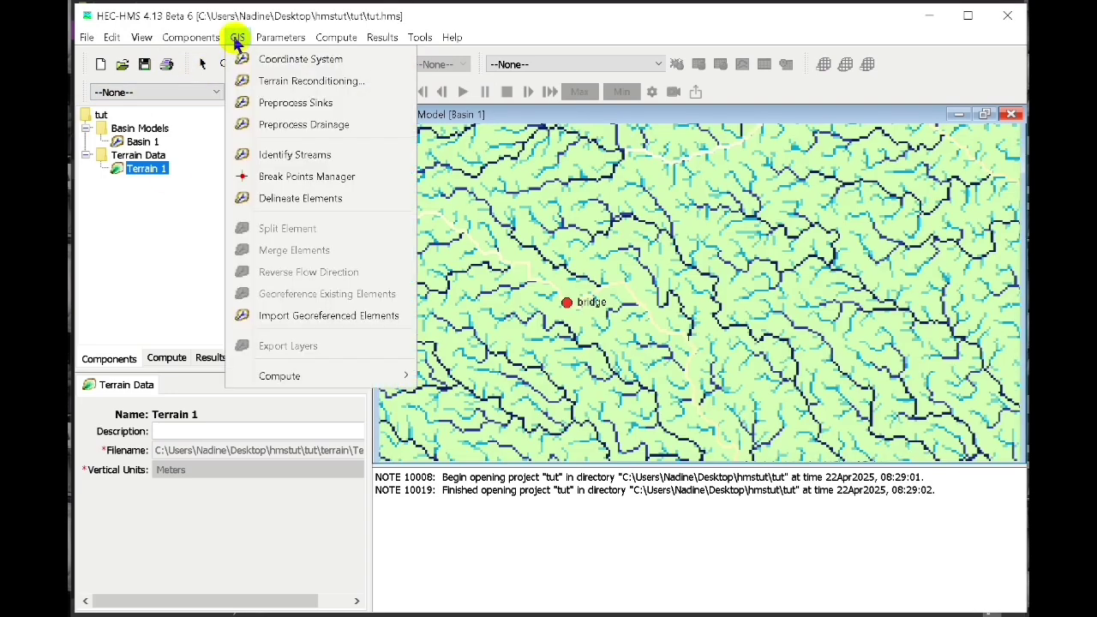
{"action": "left_click", "coordinate": [306, 199]}
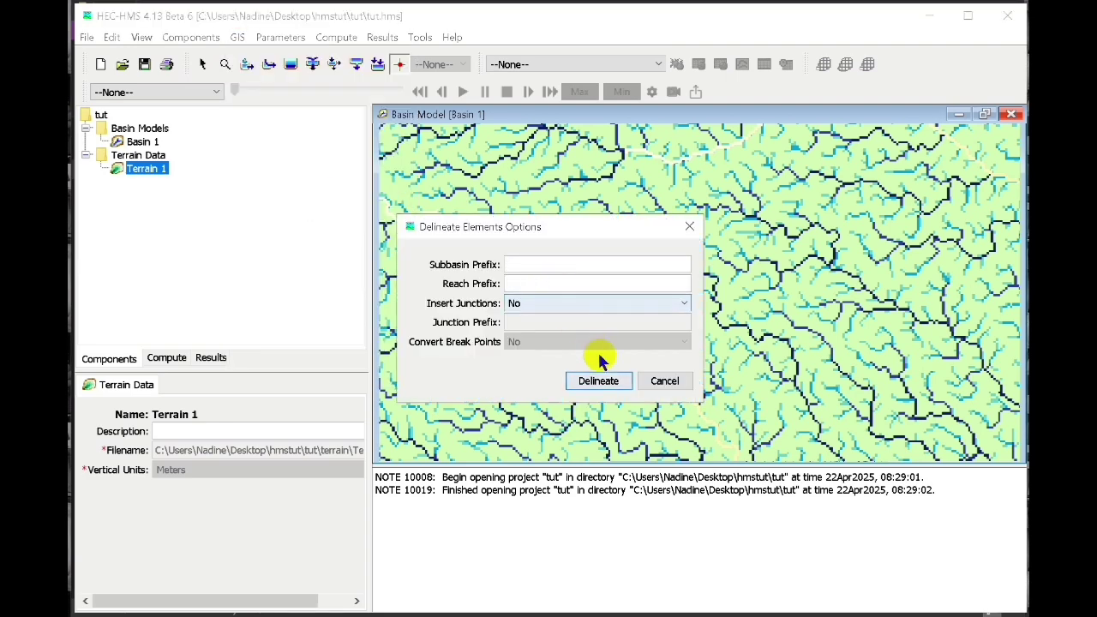
{"action": "left_click", "coordinate": [600, 380]}
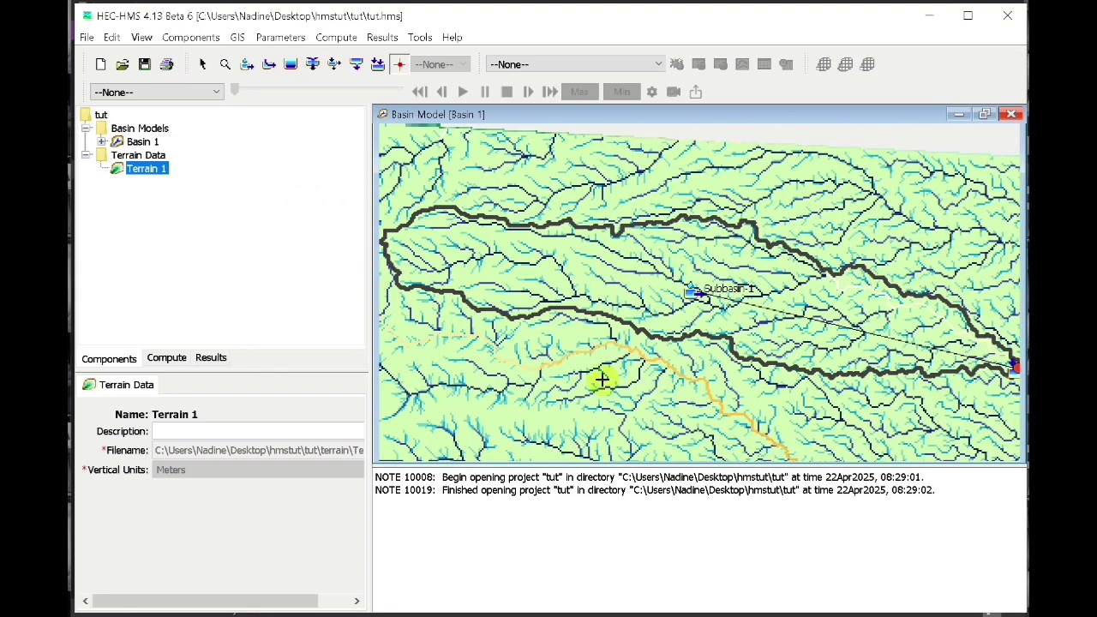
Step: Hide Break Points, Identified Streams, Flow Accumulation, Flow Direction, Sink Locations, Sink Fill and Terrain layers
{"action": "right_click", "coordinate": [553, 343]}
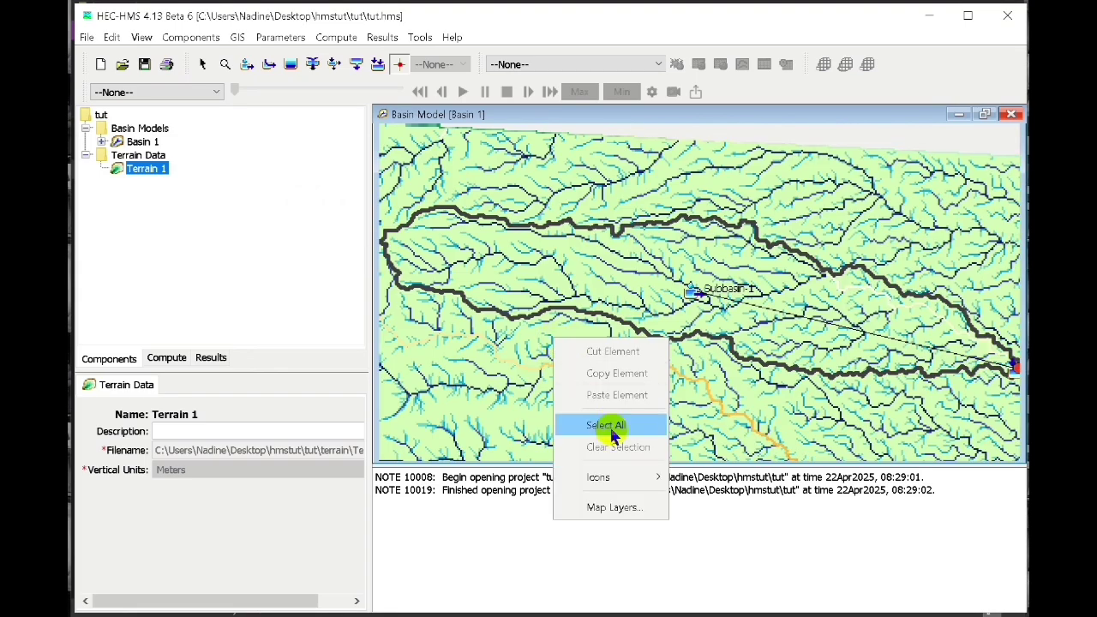
{"action": "left_click", "coordinate": [615, 507]}
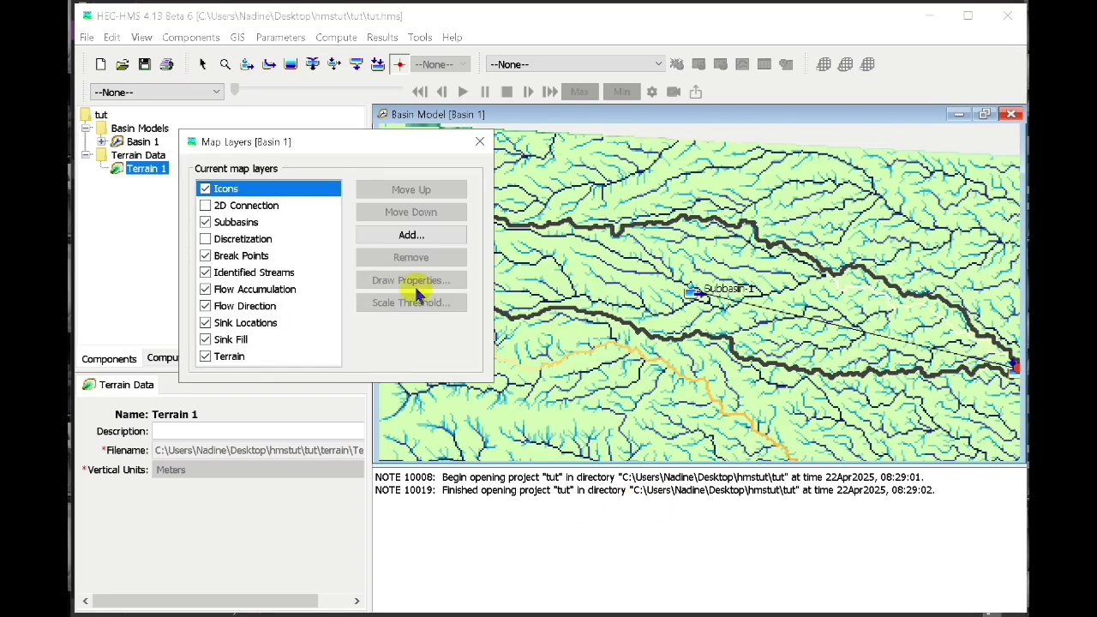
{"action": "left_click", "coordinate": [205, 256]}
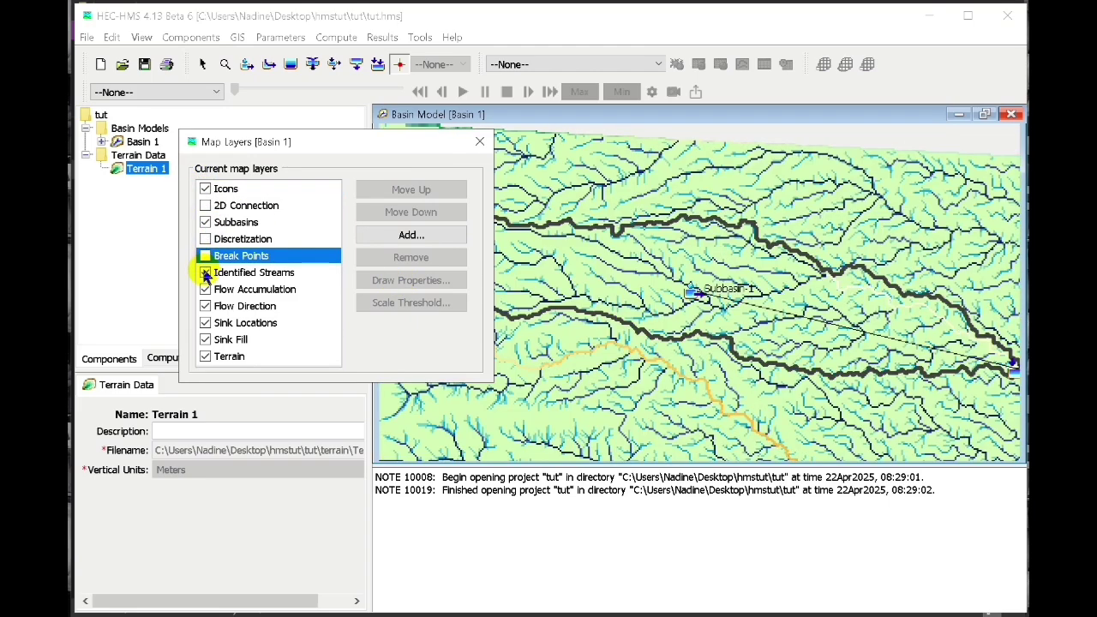
{"action": "left_click", "coordinate": [206, 272]}
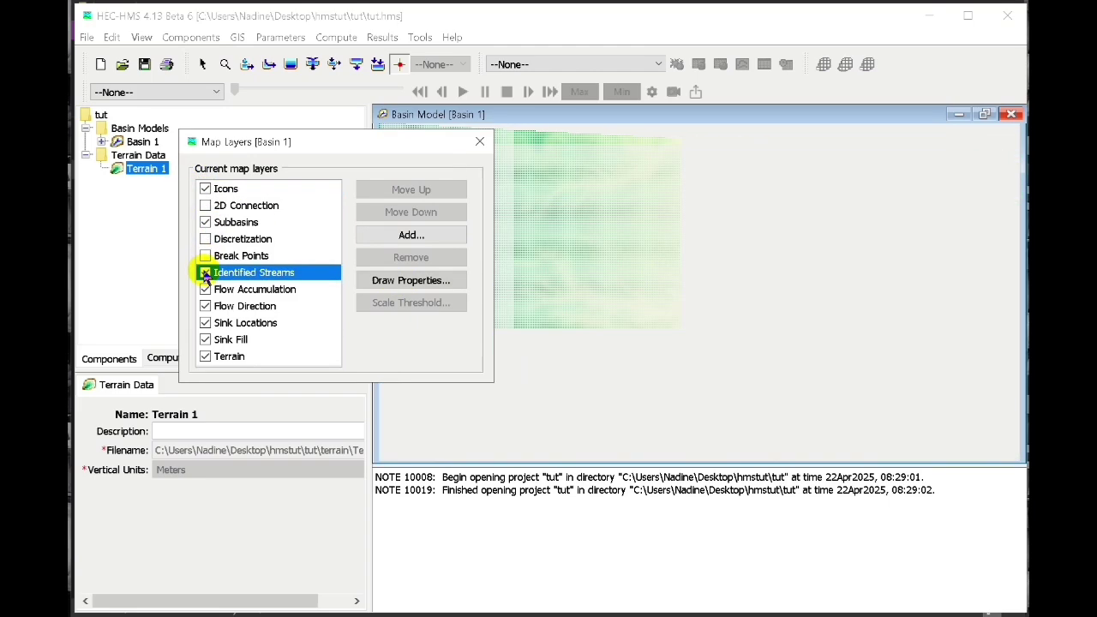
{"action": "left_click", "coordinate": [206, 290]}
{"action": "left_click", "coordinate": [206, 305]}
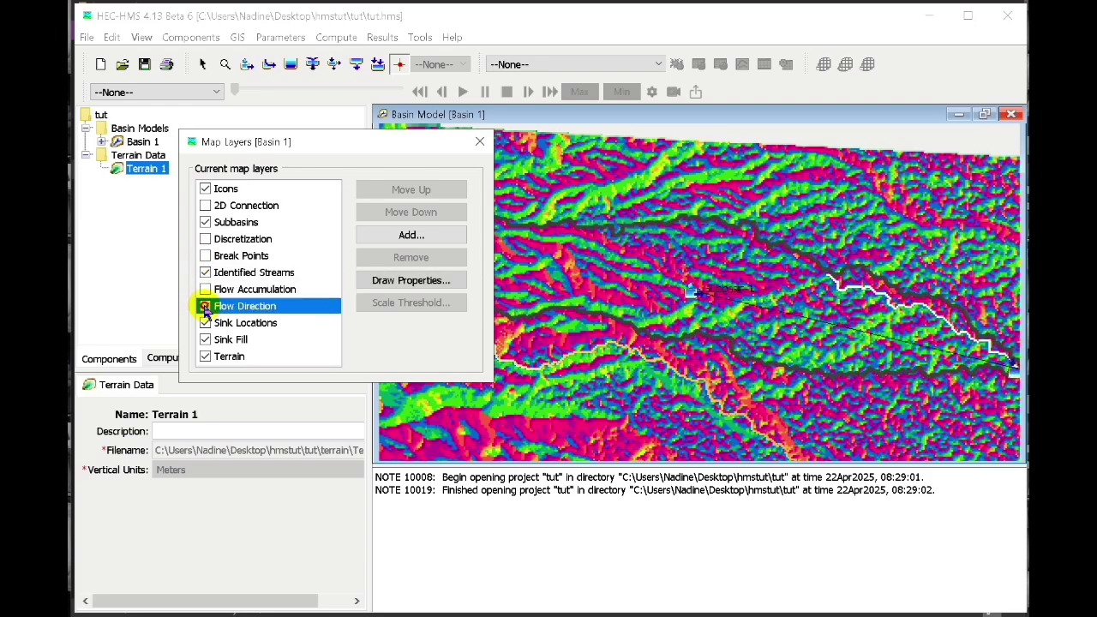
{"action": "left_click", "coordinate": [206, 323]}
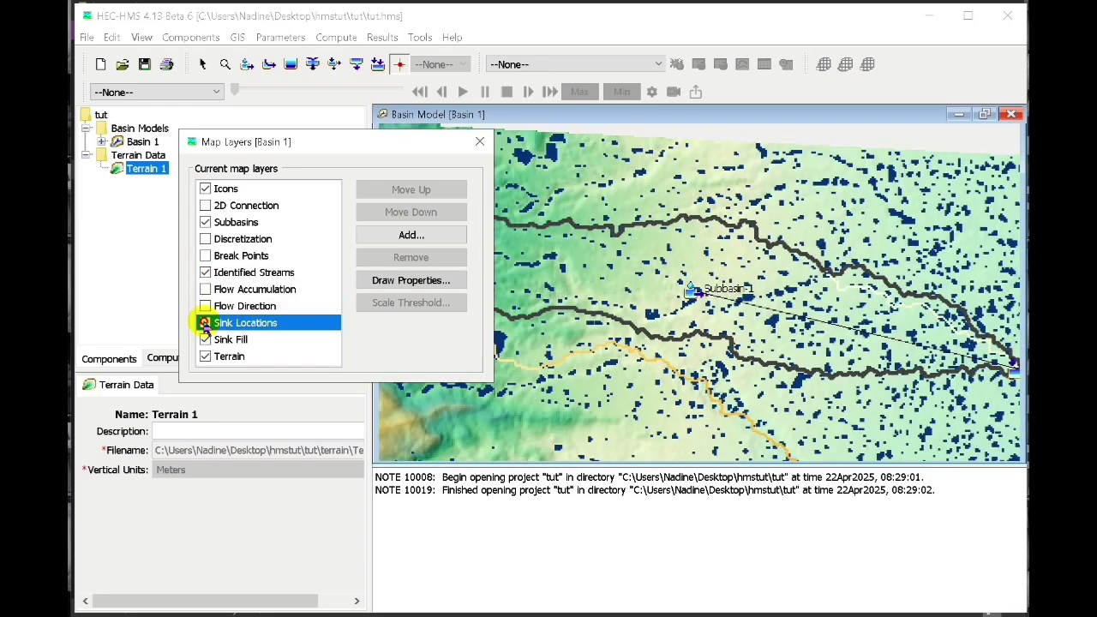
{"action": "left_click", "coordinate": [205, 340]}
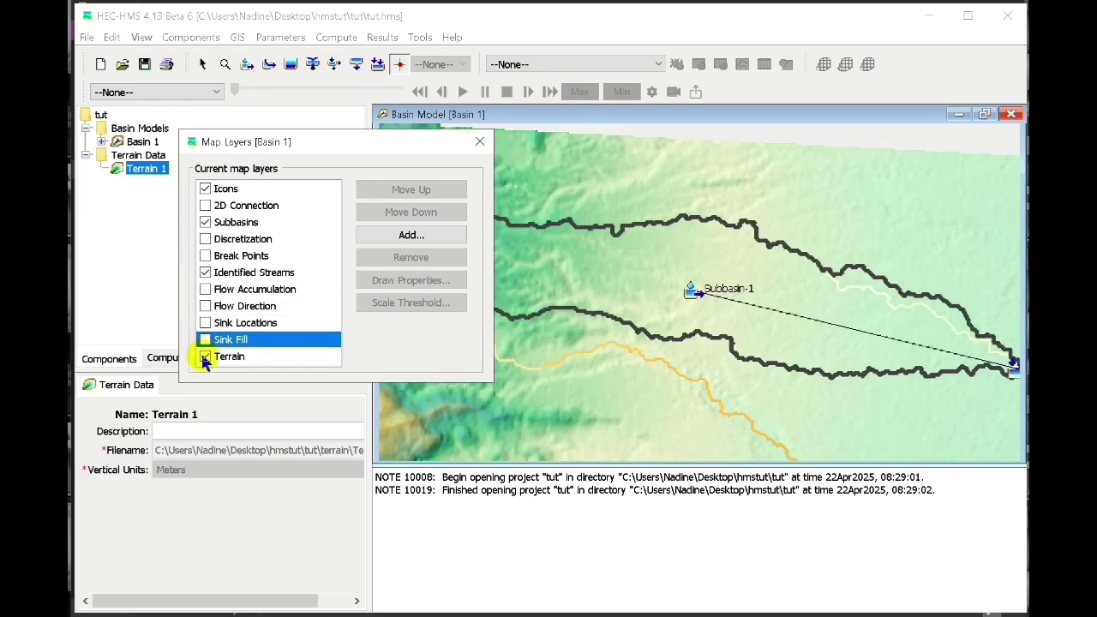
{"action": "left_click", "coordinate": [205, 358]}
{"action": "left_click", "coordinate": [205, 272]}
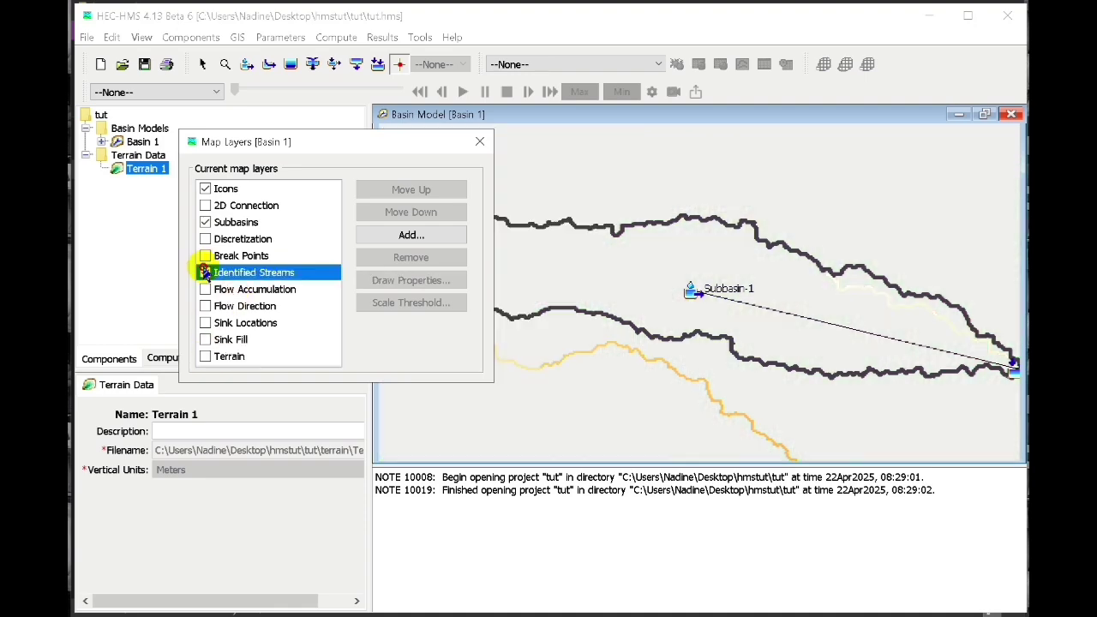
{"action": "left_click", "coordinate": [480, 141]}
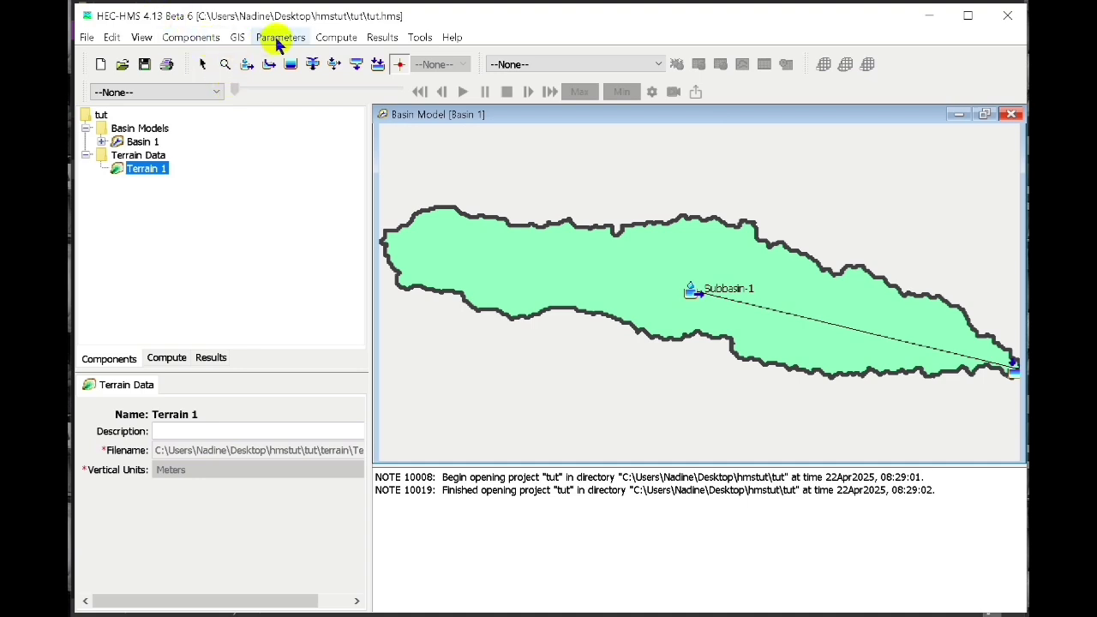
Step: Create a new precipitation gage named Gage 1 in the Time-Series Data Manager
{"action": "left_click", "coordinate": [141, 142]}
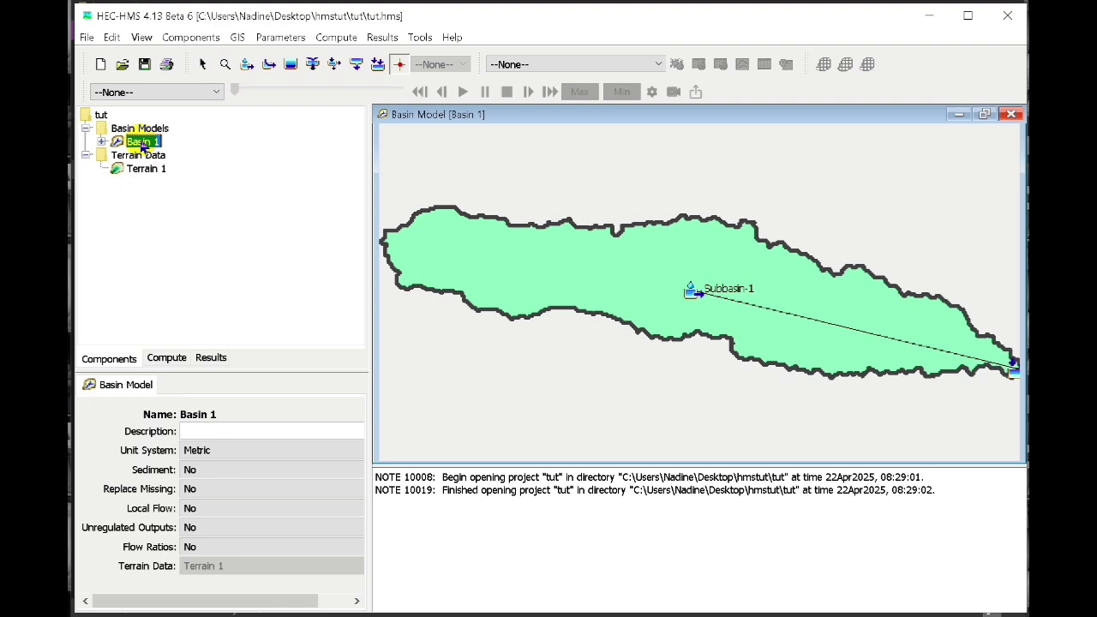
{"action": "left_click", "coordinate": [199, 41]}
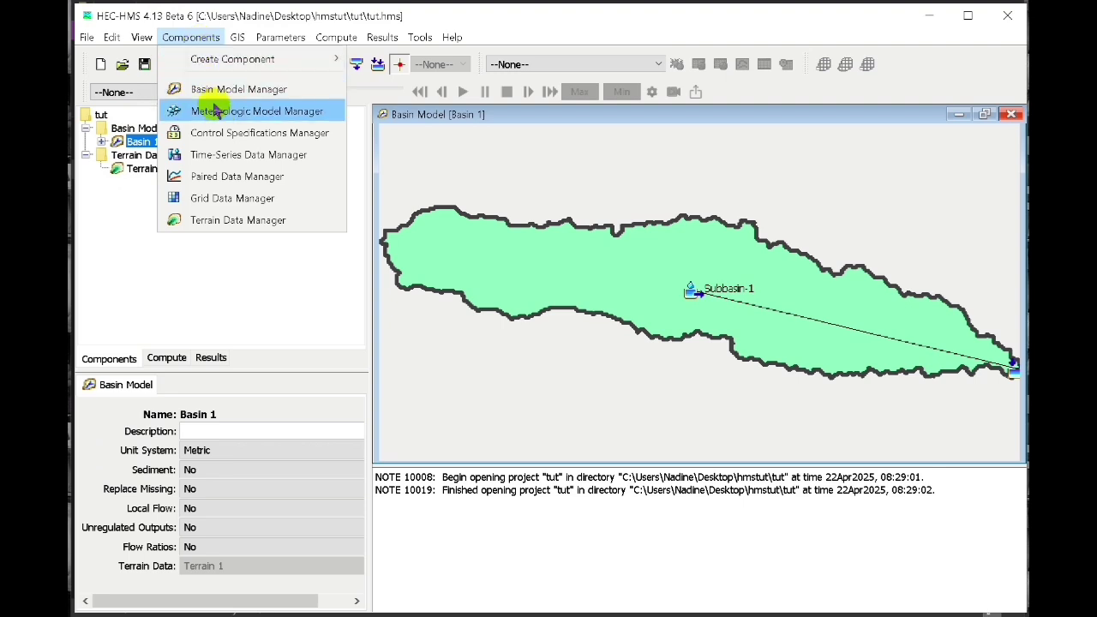
{"action": "left_click", "coordinate": [227, 155]}
{"action": "left_click", "coordinate": [473, 216]}
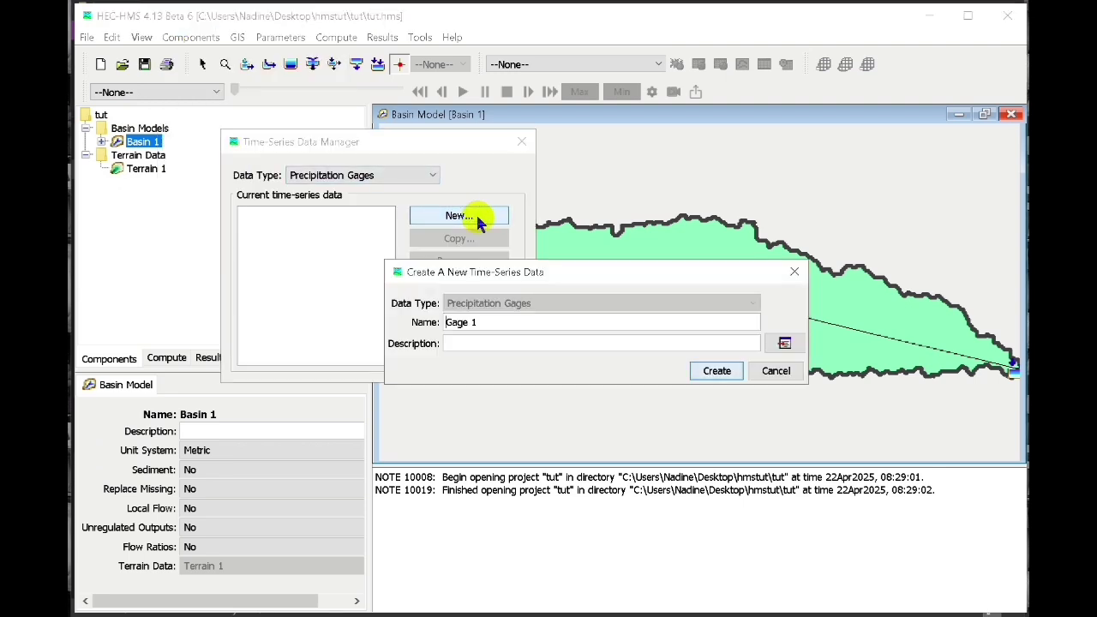
{"action": "left_click", "coordinate": [732, 373]}
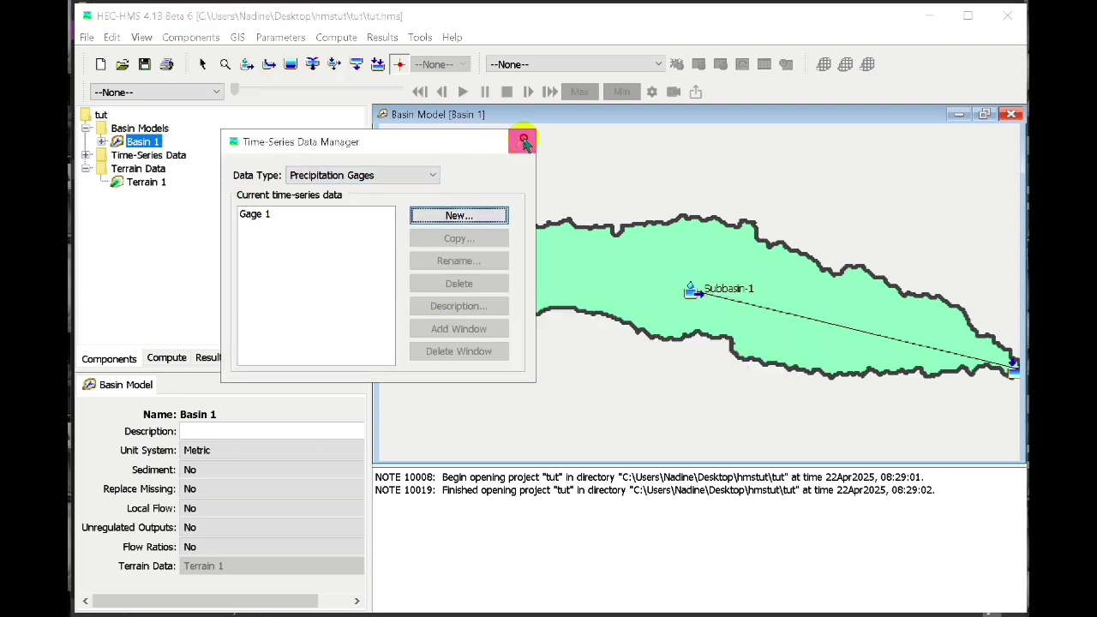
{"action": "left_click", "coordinate": [521, 141]}
Step: Set Gage 1's time interval to 1 Hour
{"action": "left_click", "coordinate": [86, 155]}
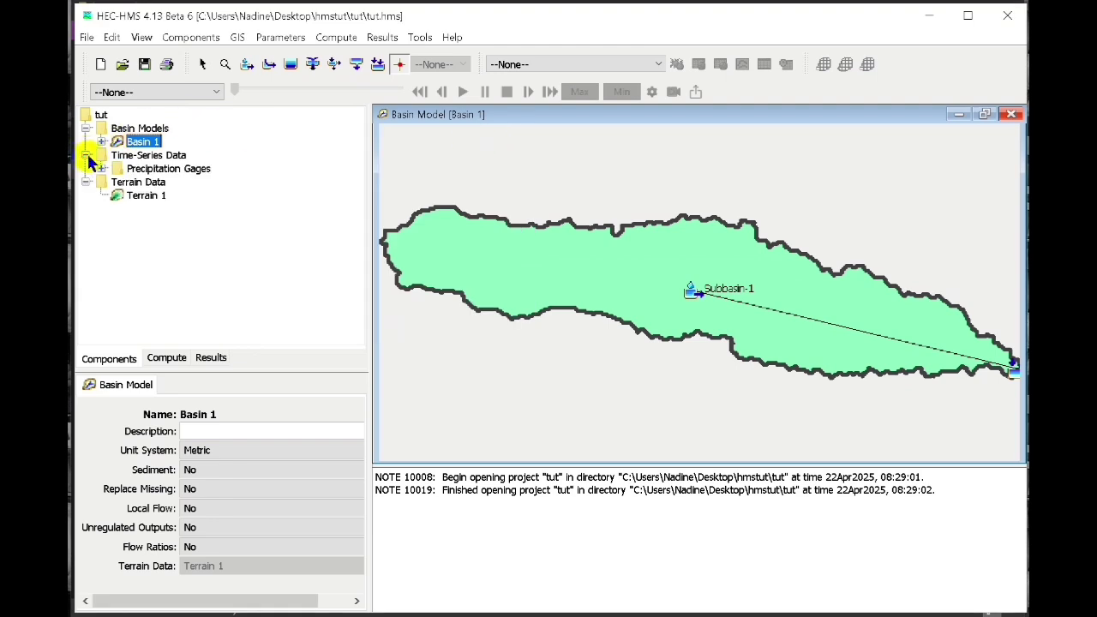
{"action": "left_click", "coordinate": [102, 169]}
{"action": "left_click", "coordinate": [154, 182]}
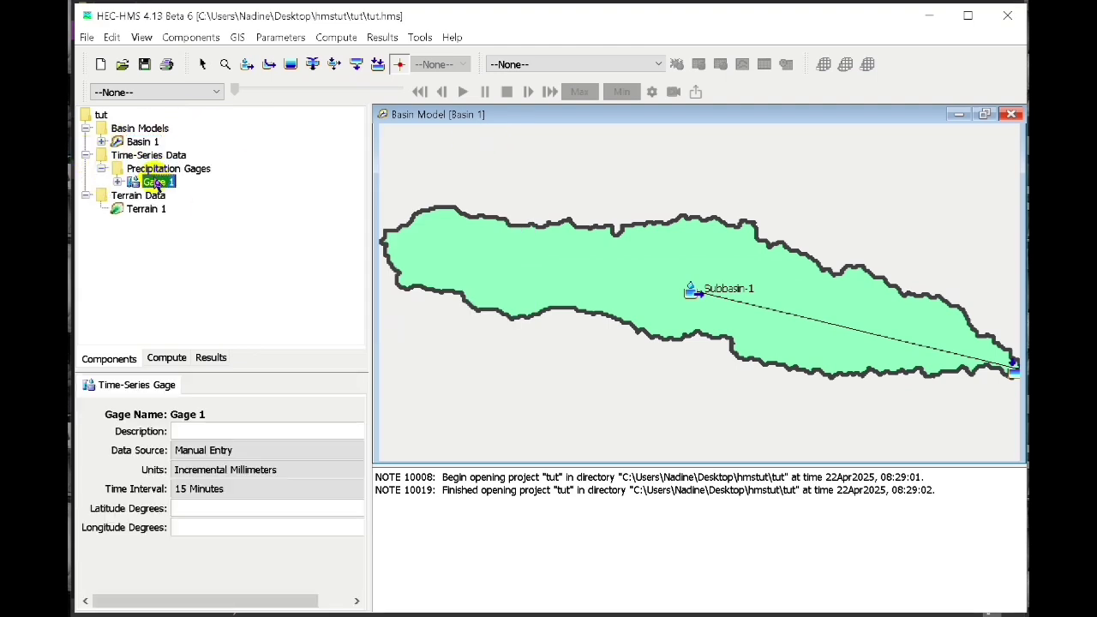
{"action": "left_click", "coordinate": [245, 489]}
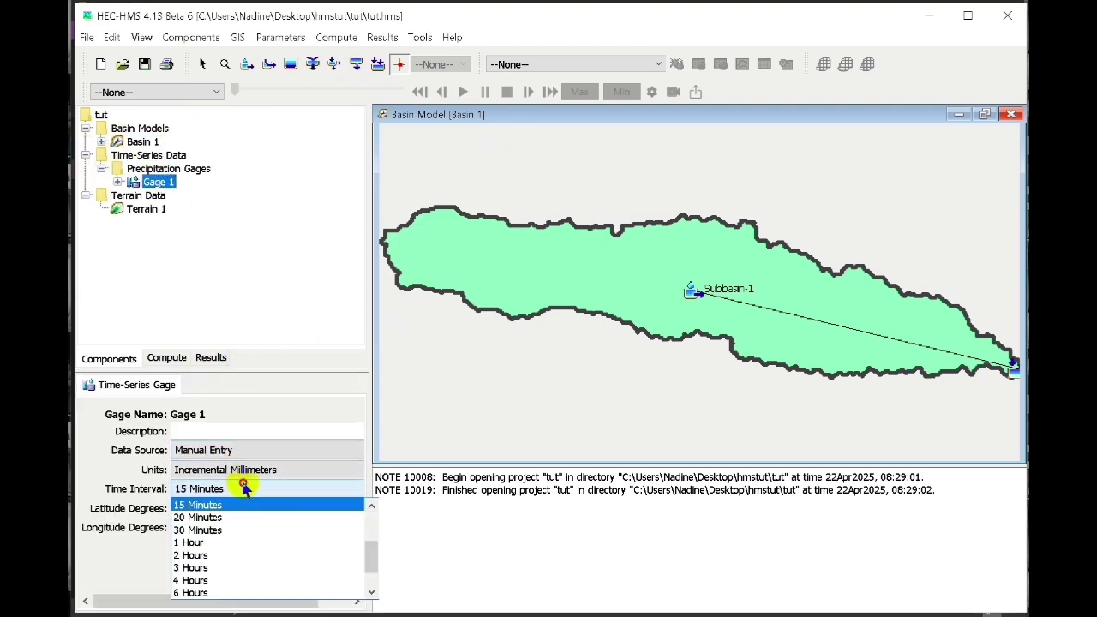
{"action": "left_click", "coordinate": [214, 543]}
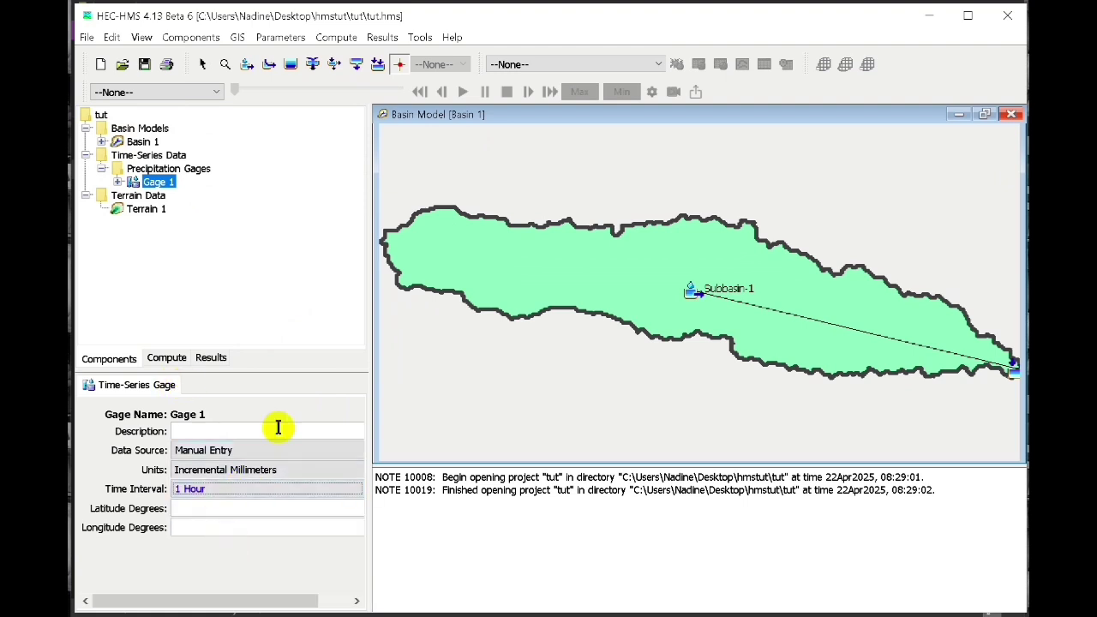
{"action": "left_click", "coordinate": [117, 182]}
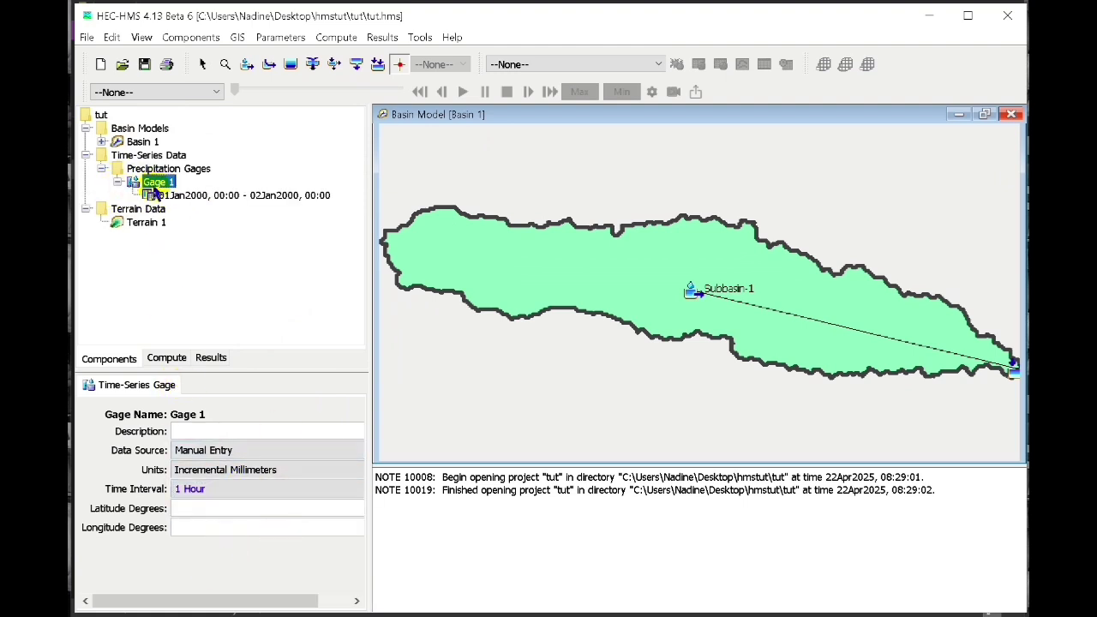
Step: Change Gage 1's time window to 22Jul2024 17:00 – 24Jul2024 18:00 and show its empty precipitation table
{"action": "left_click", "coordinate": [190, 195]}
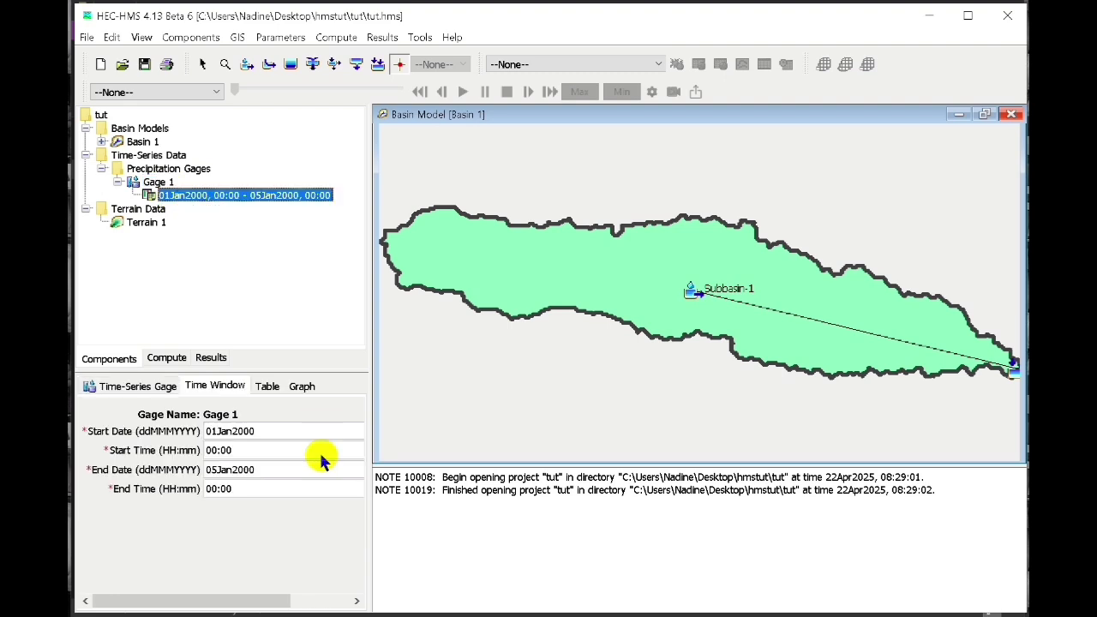
{"action": "left_click", "coordinate": [250, 431]}
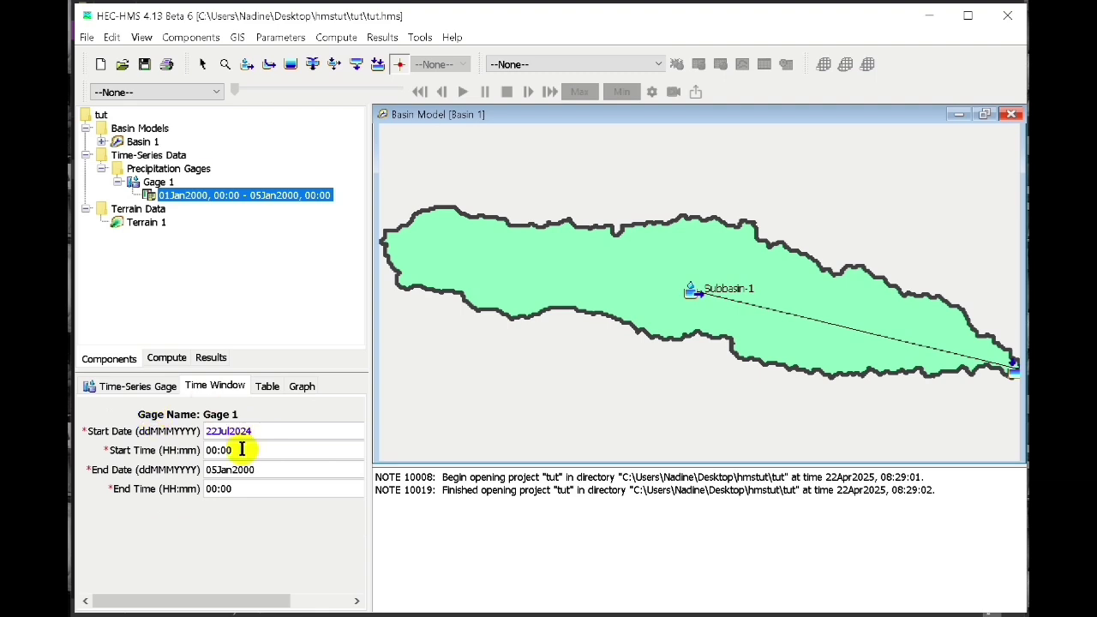
{"action": "double_click", "coordinate": [215, 449]}
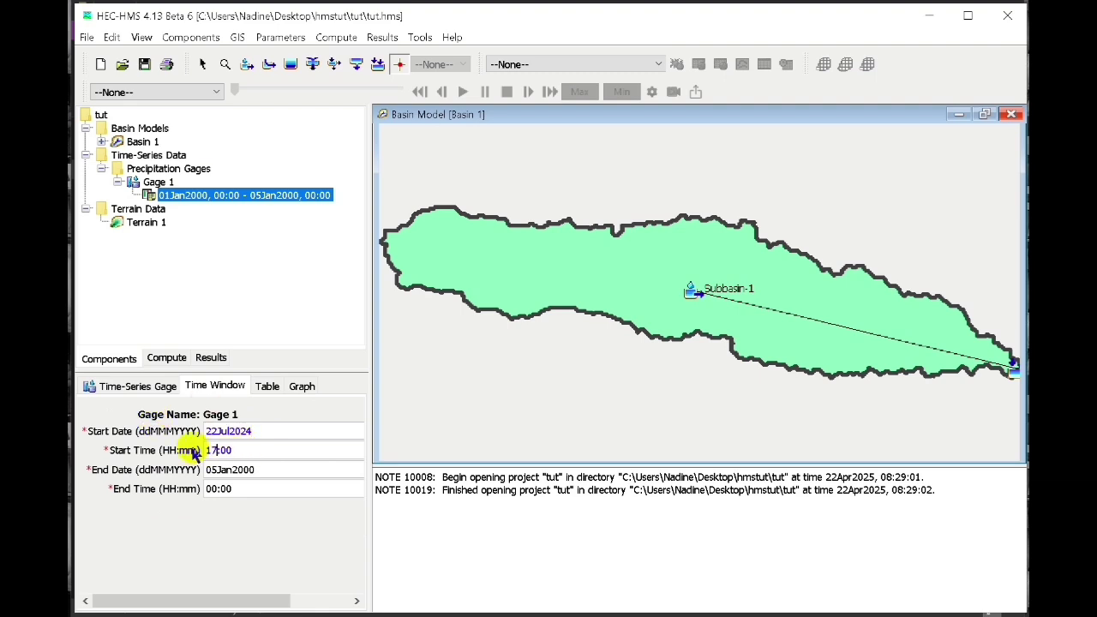
{"action": "type", "text": "17"}
{"action": "double_click", "coordinate": [269, 470]}
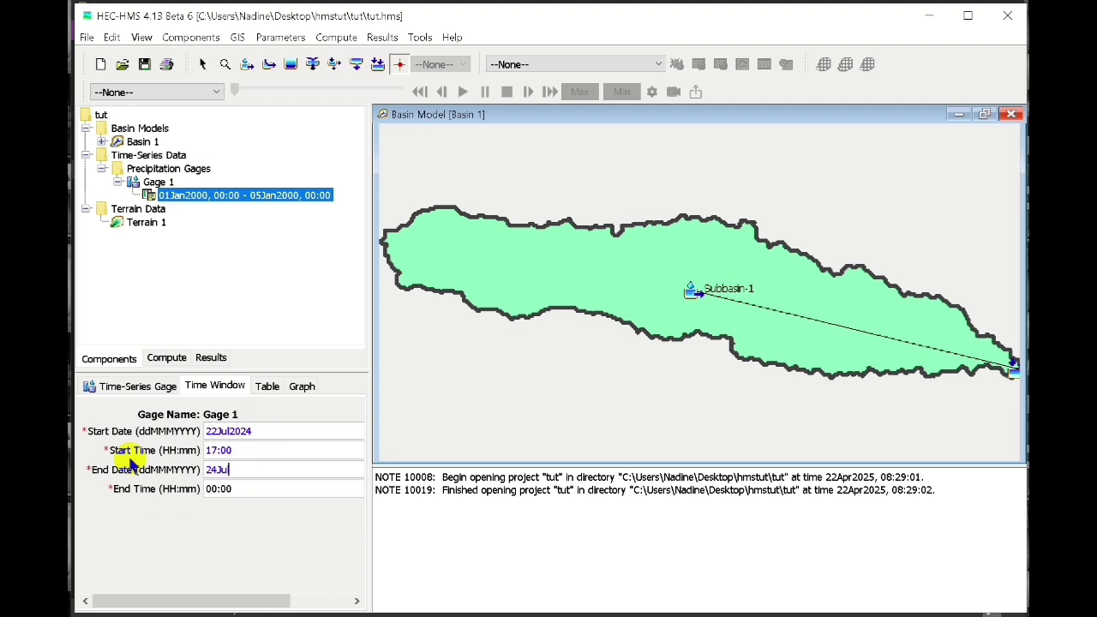
{"action": "double_click", "coordinate": [216, 487]}
{"action": "type", "text": "18"}
{"action": "left_click", "coordinate": [203, 272]}
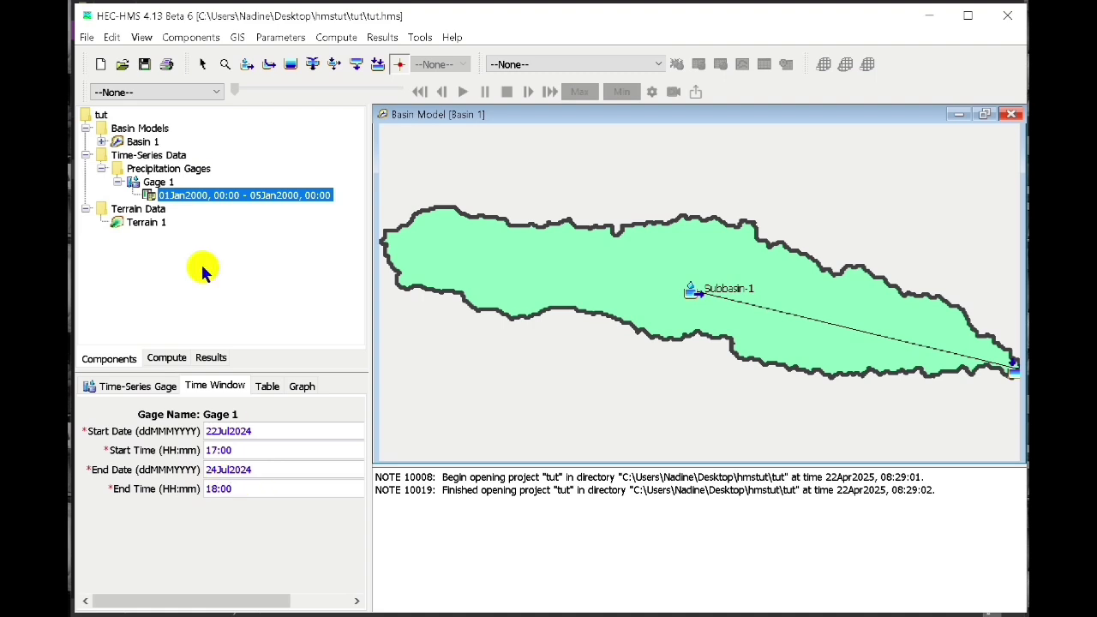
{"action": "left_click", "coordinate": [268, 388]}
Step: Paste Excel column G rainfall into Gage 1's table from 22Jul2024 17:00 and graph it
{"action": "left_click", "coordinate": [299, 426]}
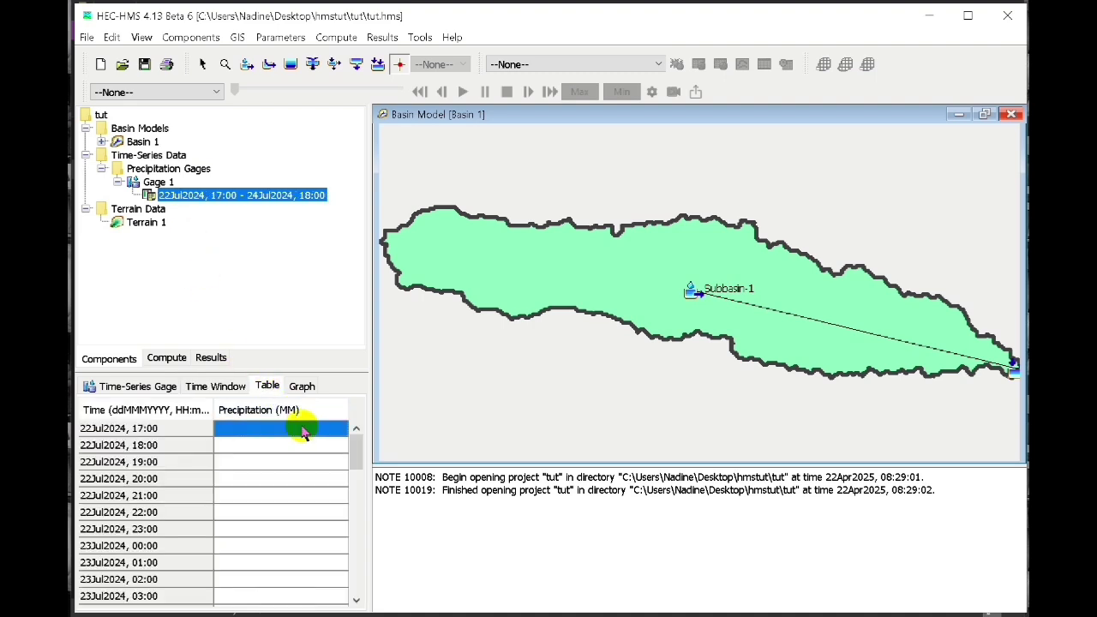
{"action": "key", "text": "alt+Tab"}
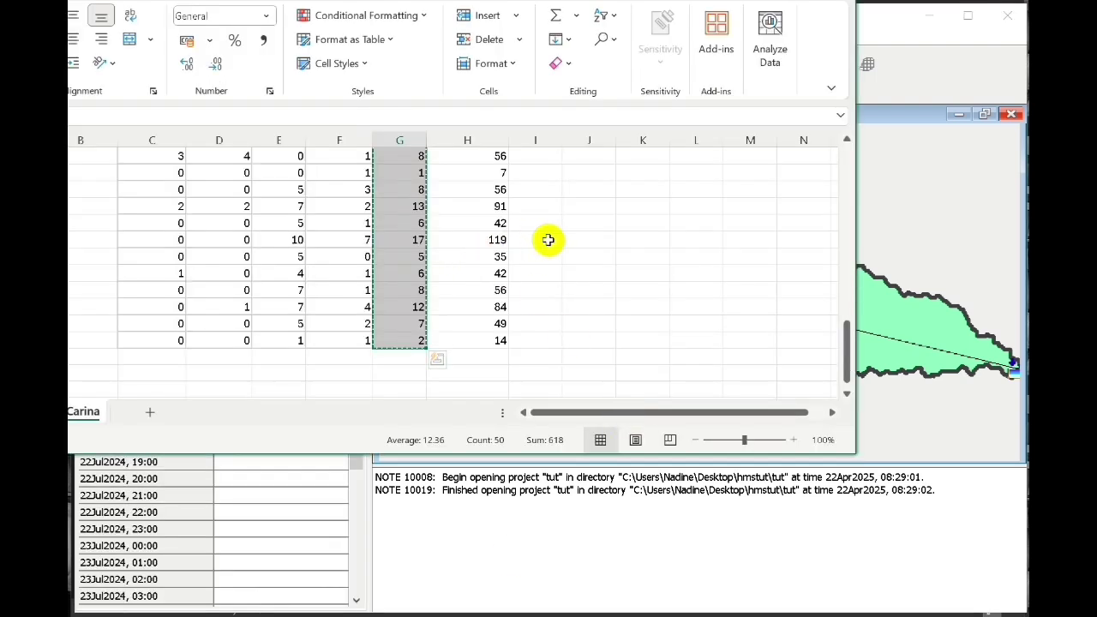
{"action": "key", "text": "ctrl+q"}
{"action": "left_click", "coordinate": [548, 240]}
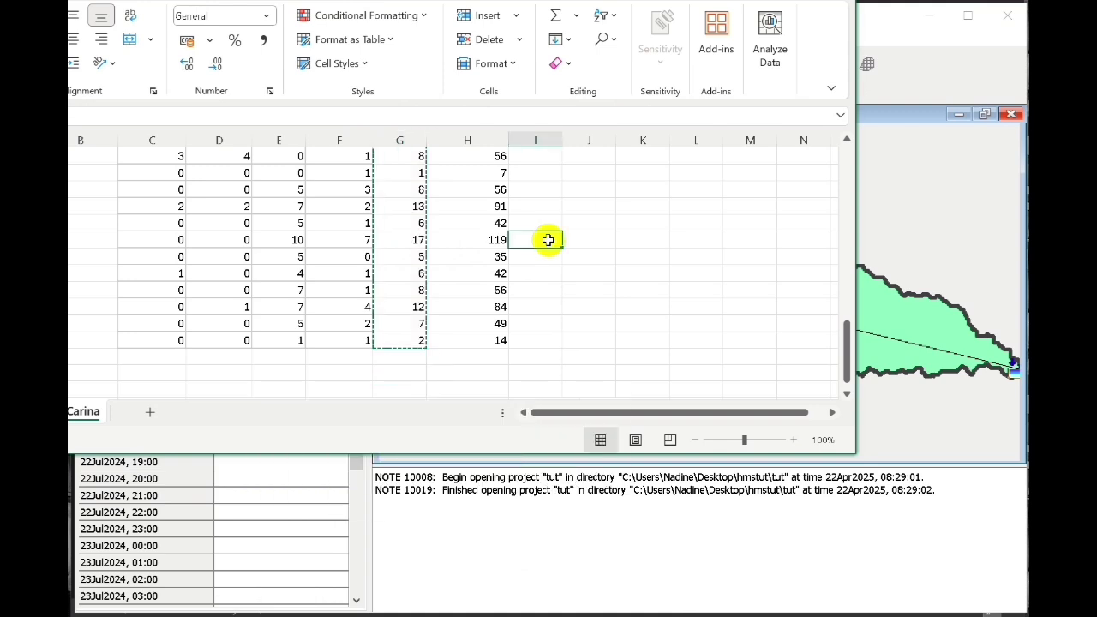
{"action": "key", "text": "alt+Tab"}
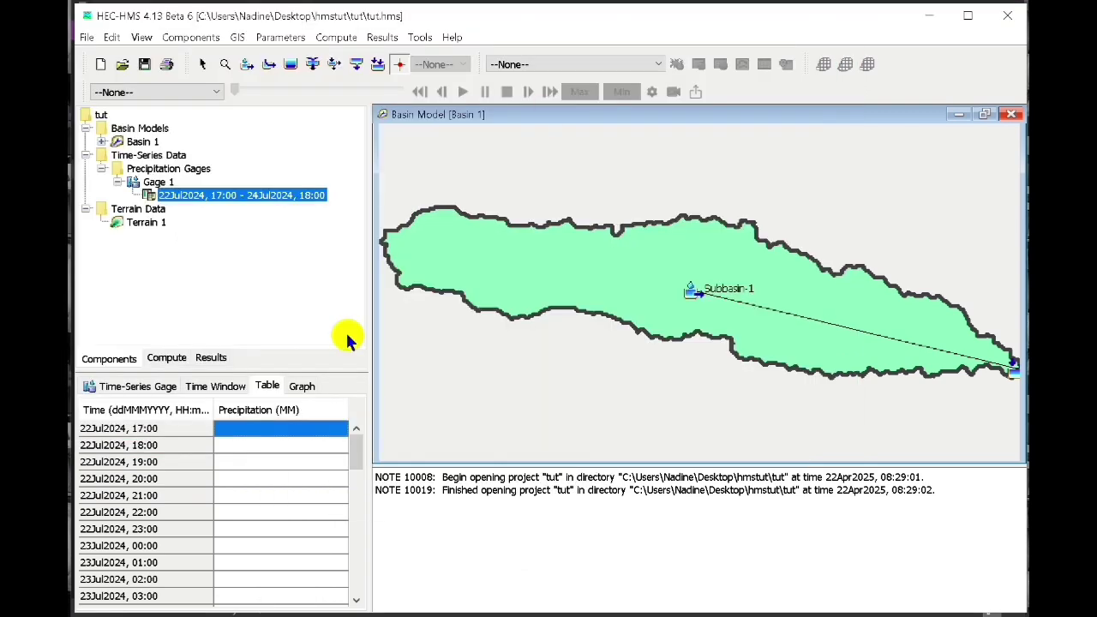
{"action": "left_click", "coordinate": [301, 432]}
{"action": "key", "text": "ctrl+v"}
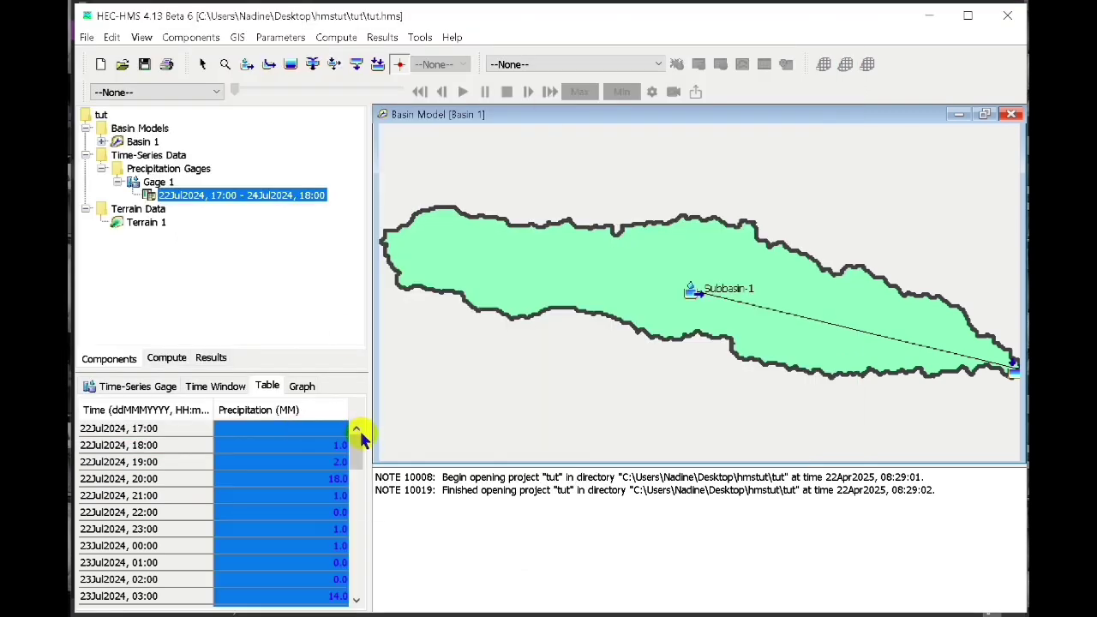
{"action": "mouse_move", "coordinate": [356, 433]}
{"action": "left_mouse_down"}
{"action": "mouse_move", "coordinate": [372, 594]}
{"action": "mouse_move", "coordinate": [355, 411]}
{"action": "left_mouse_up"}
{"action": "left_click", "coordinate": [301, 385]}
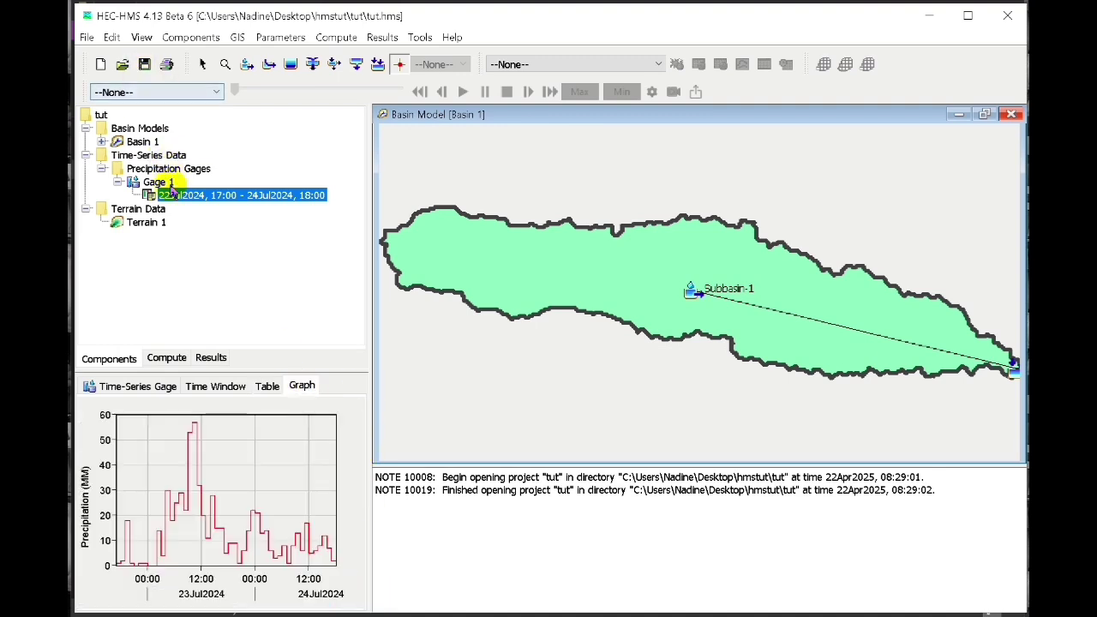
Step: Create control specifications Control 1 in the Control Specifications Manager
{"action": "left_click", "coordinate": [176, 38]}
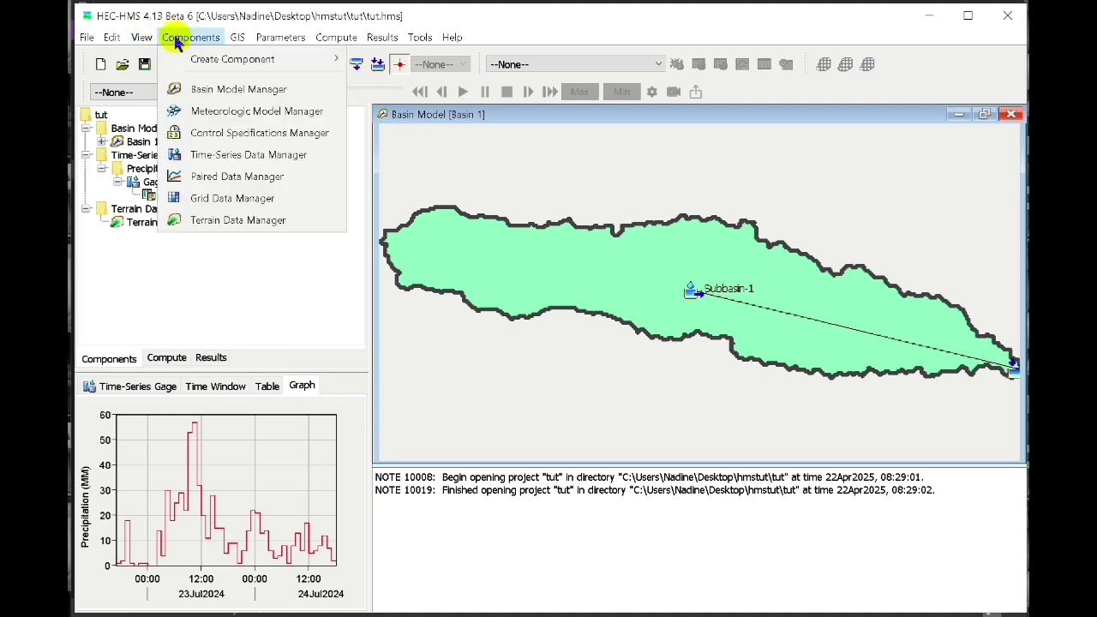
{"action": "left_click", "coordinate": [223, 133]}
{"action": "left_click", "coordinate": [475, 190]}
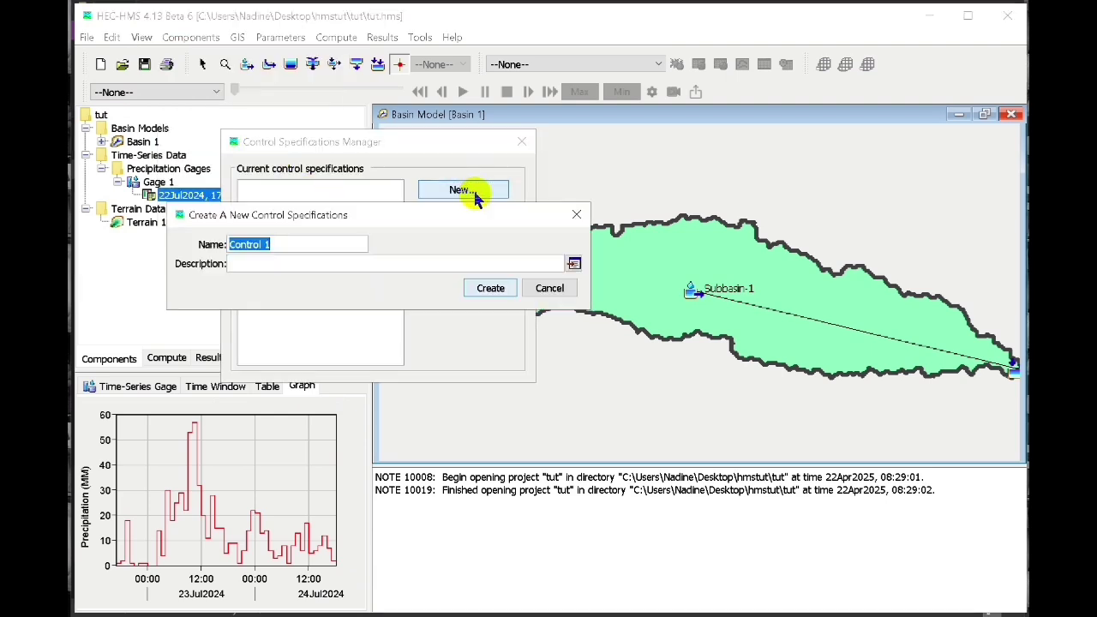
{"action": "left_click", "coordinate": [490, 285]}
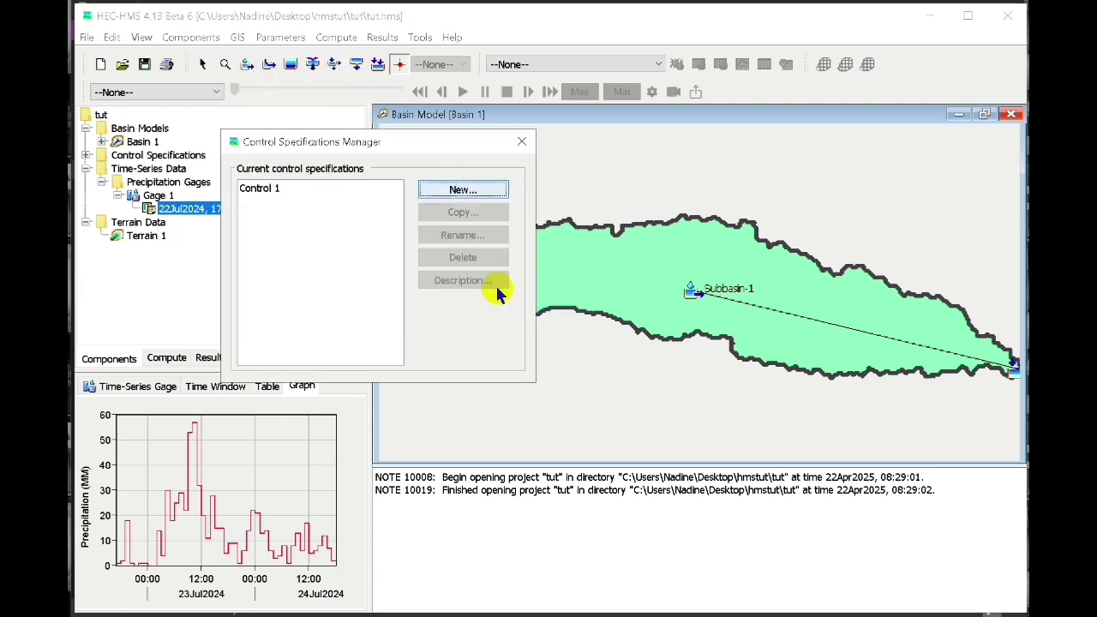
{"action": "left_click", "coordinate": [521, 141]}
Step: Set Control 1 to run 22Jul2024 17:00 – 25Jul2024 18:00 at 10 Minutes, and save
{"action": "left_click", "coordinate": [86, 156]}
{"action": "left_click", "coordinate": [146, 168]}
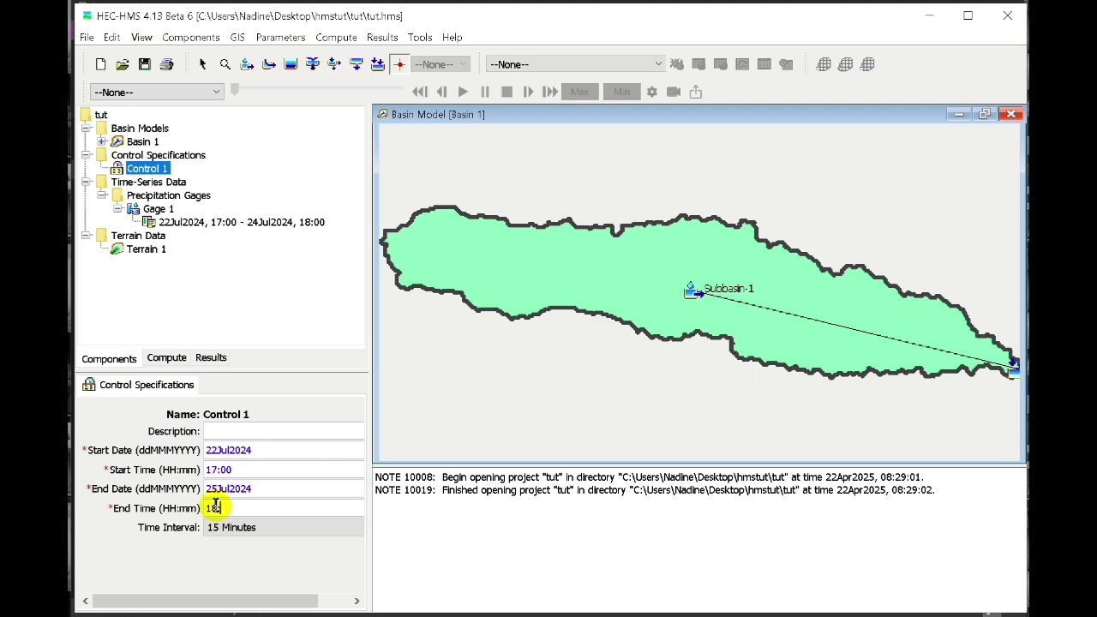
{"action": "left_click", "coordinate": [265, 528]}
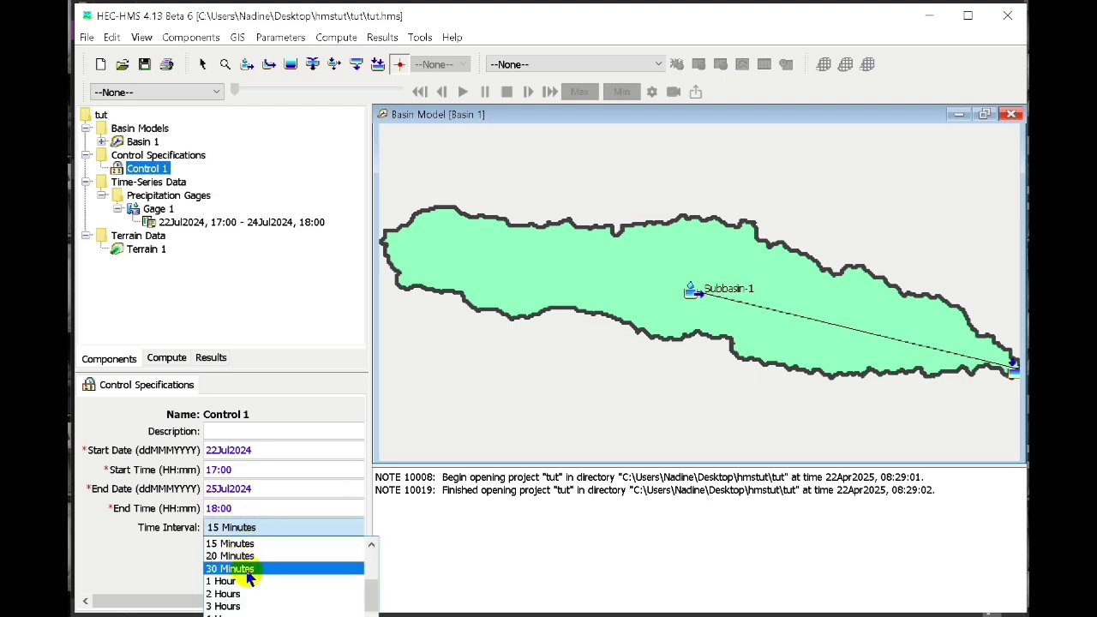
{"action": "scroll", "coordinate": [368, 582], "scroll_direction": "up", "scroll_amount": 1}
{"action": "left_click", "coordinate": [273, 557]}
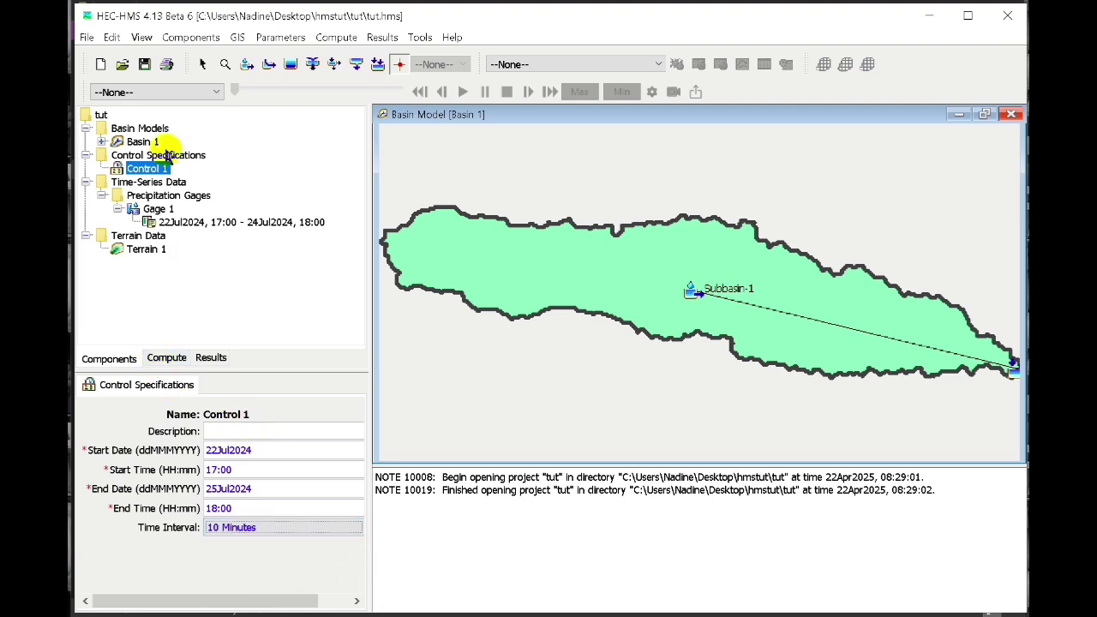
{"action": "left_click", "coordinate": [144, 64]}
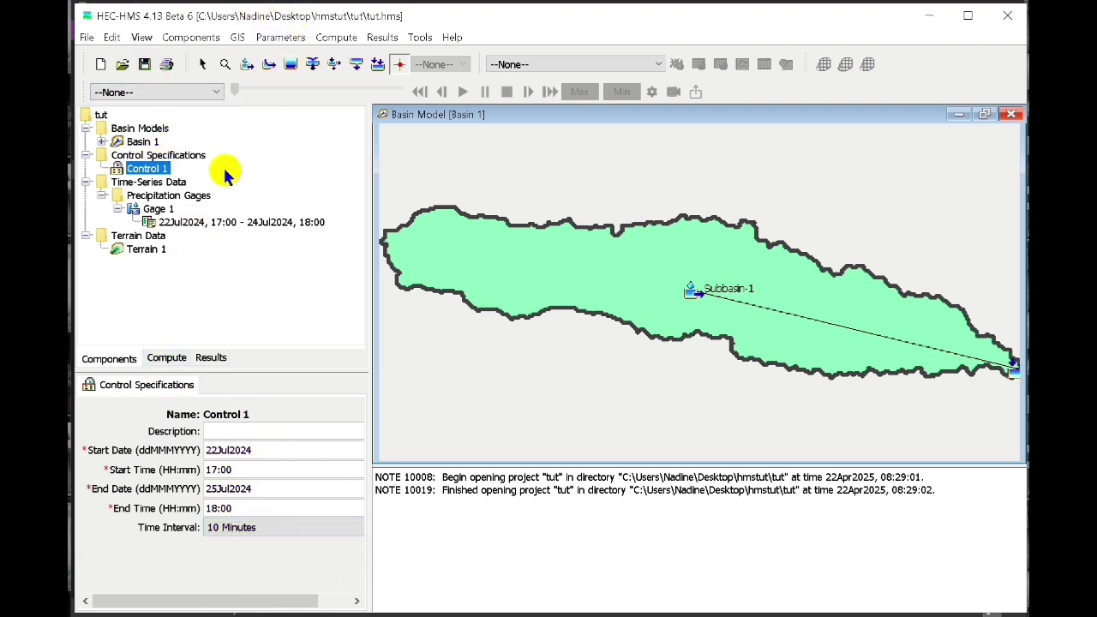
Step: Review the gage's time-series data, then bring up Subbasin-1's properties in Basin 1
{"action": "left_click", "coordinate": [200, 223]}
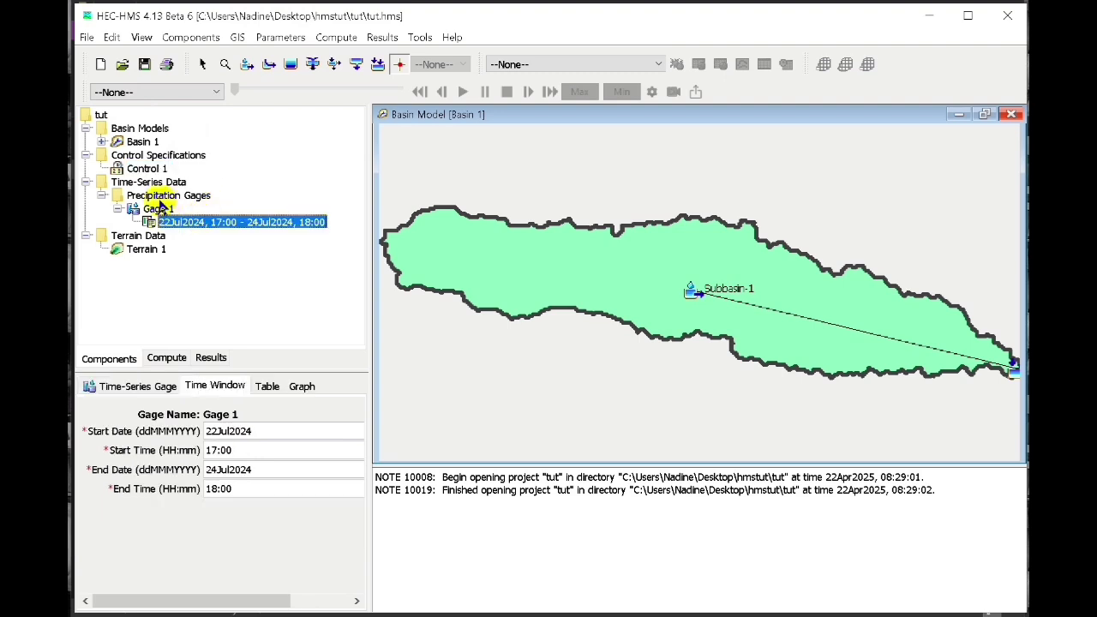
{"action": "left_click", "coordinate": [133, 143]}
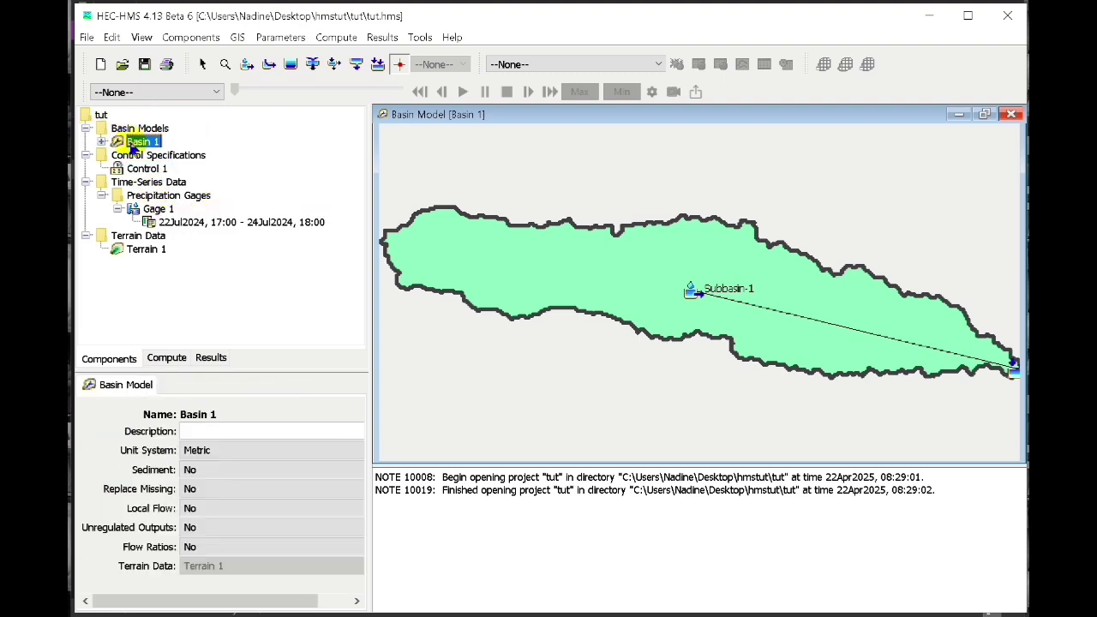
{"action": "left_click", "coordinate": [101, 142]}
{"action": "left_click", "coordinate": [166, 155]}
Step: Set Subbasin-1 to initial abstraction 0, curve number 65 and 300-minute lag, and save
{"action": "left_click_drag", "start_coordinate": [355, 490], "coordinate": [360, 547]}
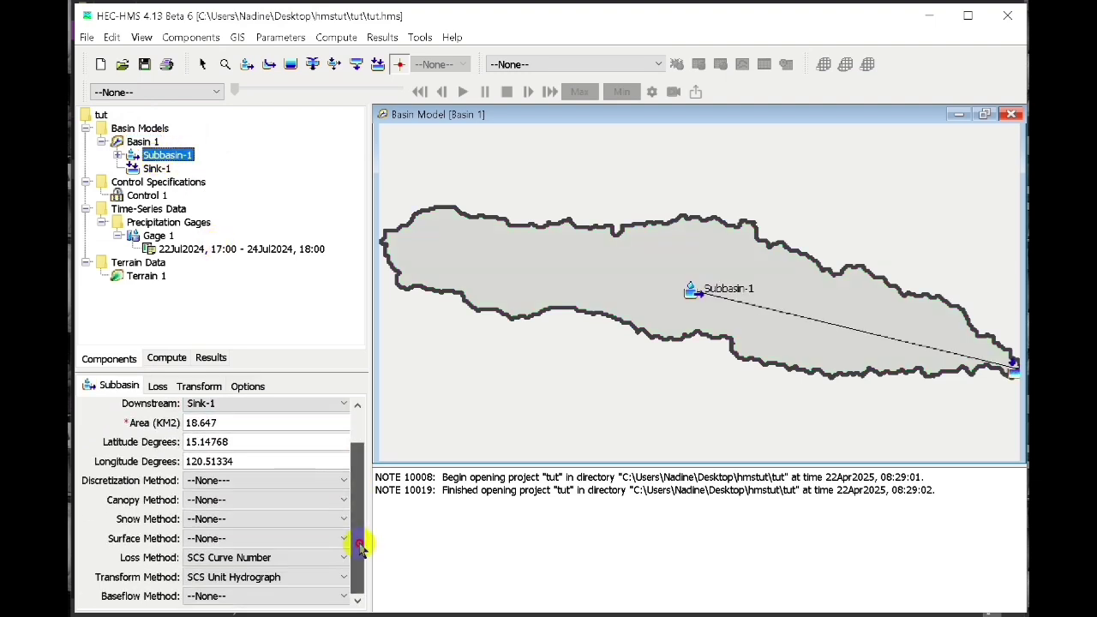
{"action": "left_click", "coordinate": [158, 386]}
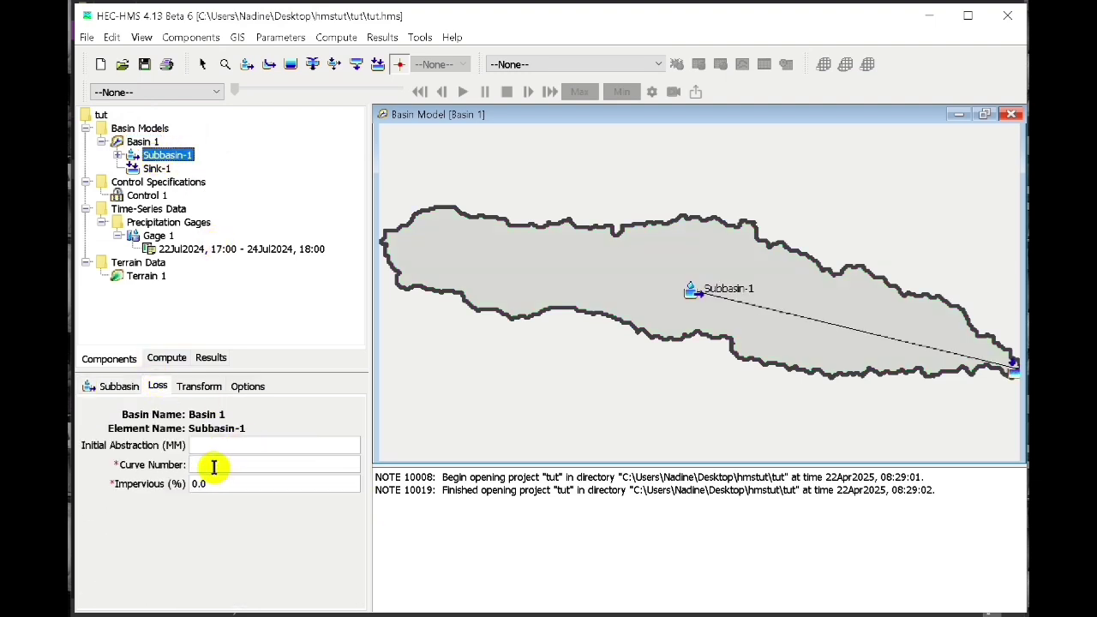
{"action": "left_click", "coordinate": [214, 465]}
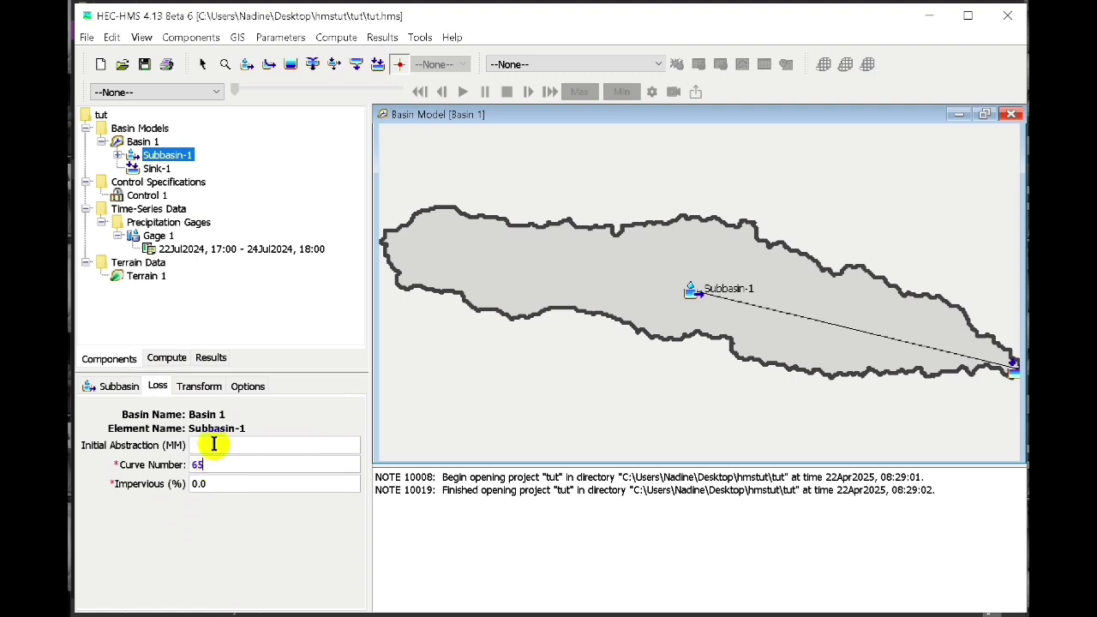
{"action": "left_click", "coordinate": [198, 386]}
{"action": "left_click", "coordinate": [268, 463]}
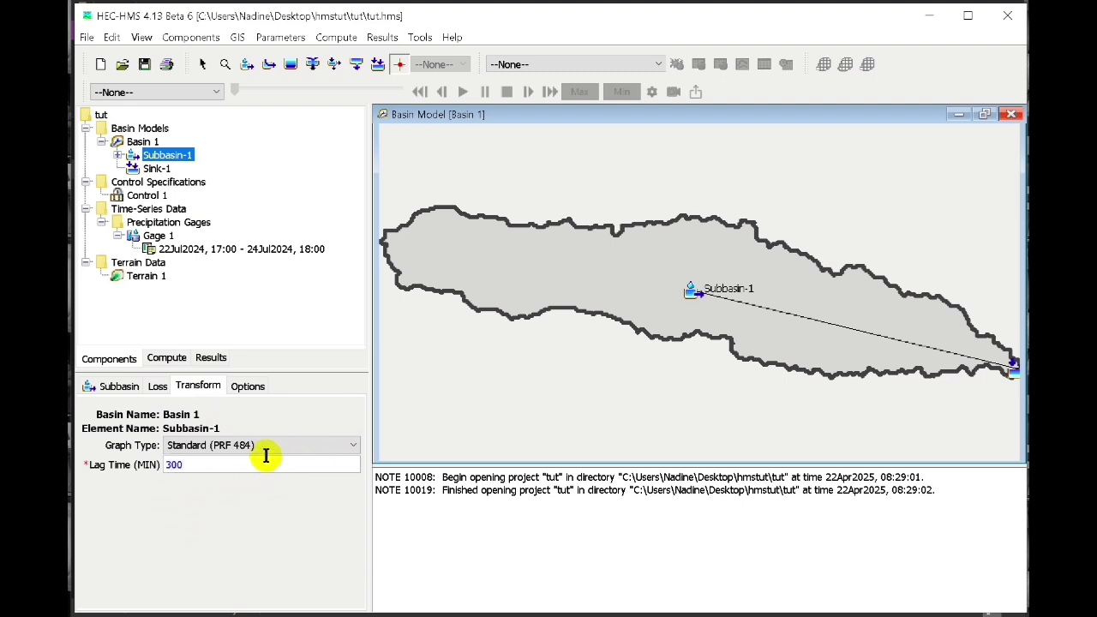
{"action": "left_click", "coordinate": [247, 385]}
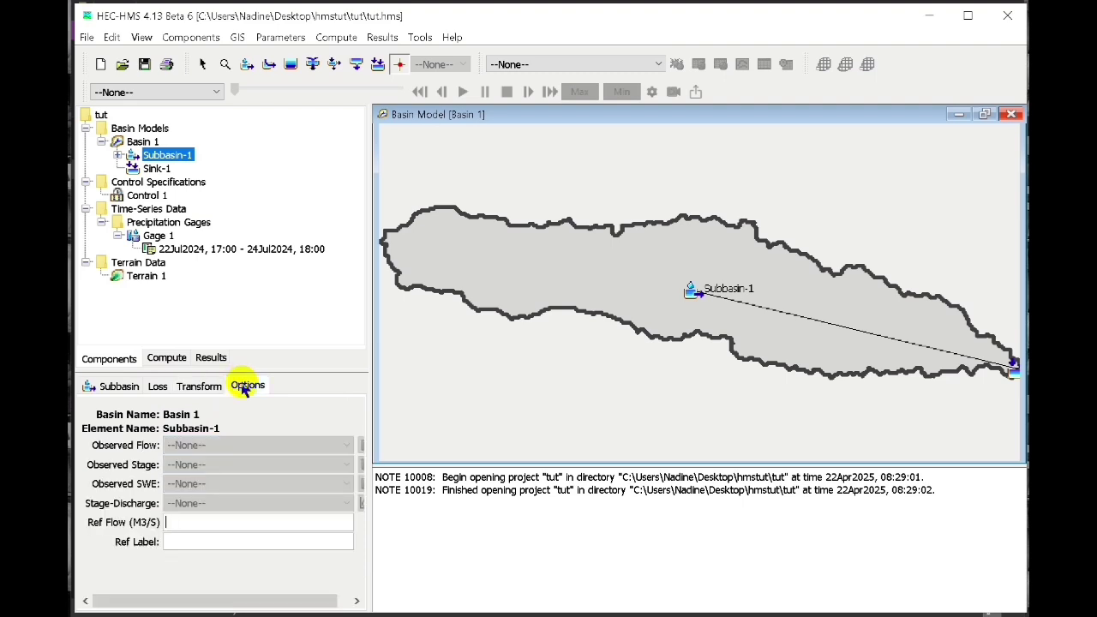
{"action": "left_click", "coordinate": [144, 65]}
Step: Inspect Sink-1's properties and observed data options, then collapse the Basin Models branch
{"action": "left_click", "coordinate": [156, 168]}
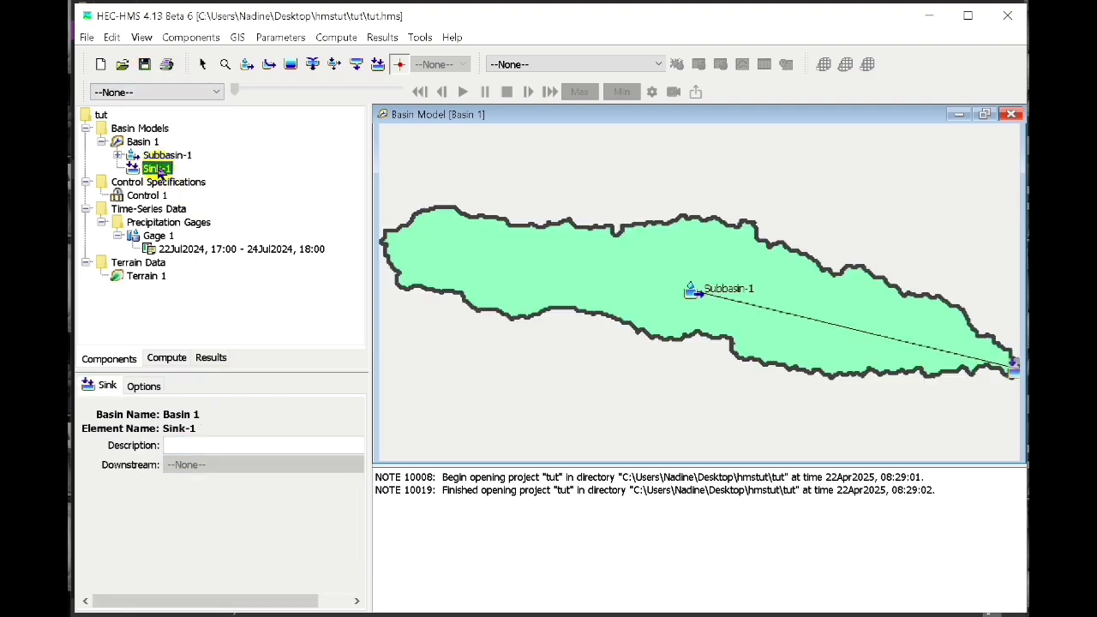
{"action": "left_click", "coordinate": [146, 385]}
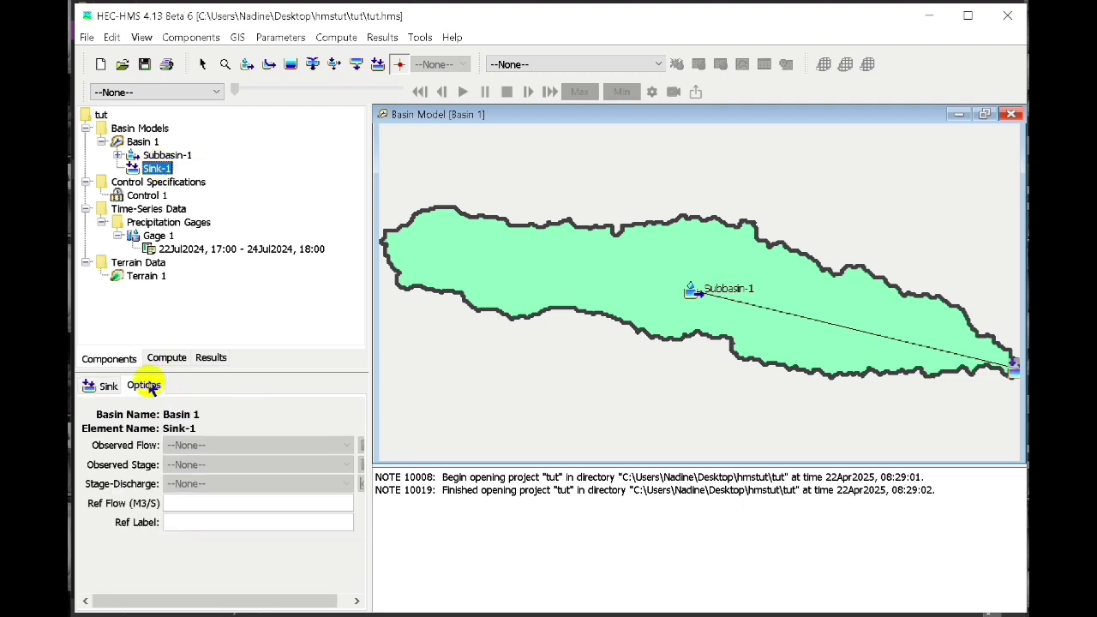
{"action": "left_click", "coordinate": [109, 385]}
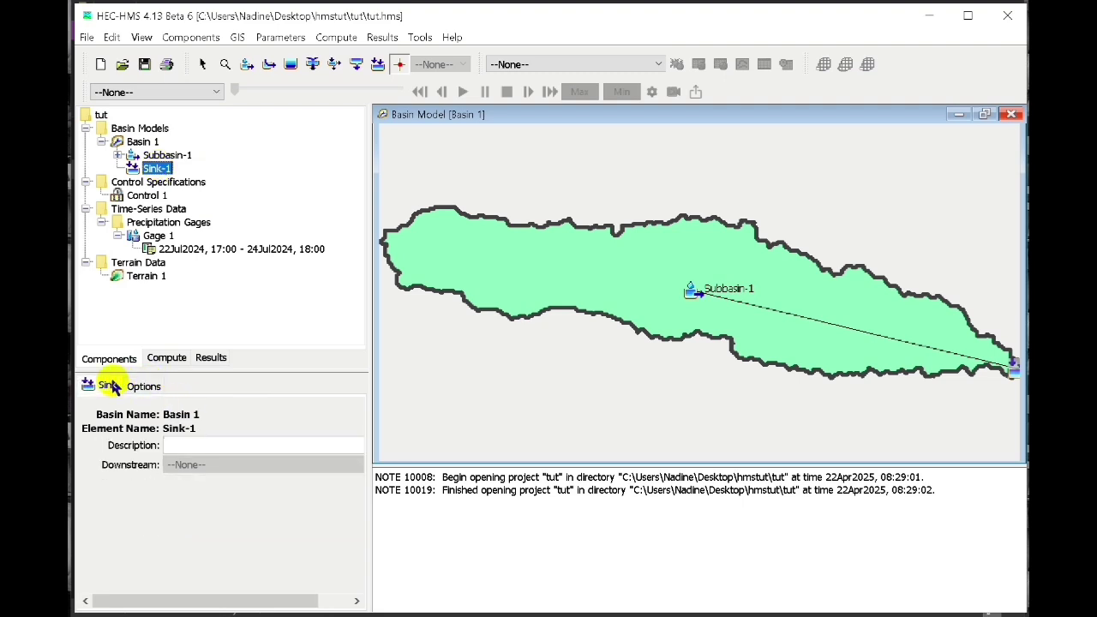
{"action": "left_click", "coordinate": [86, 128]}
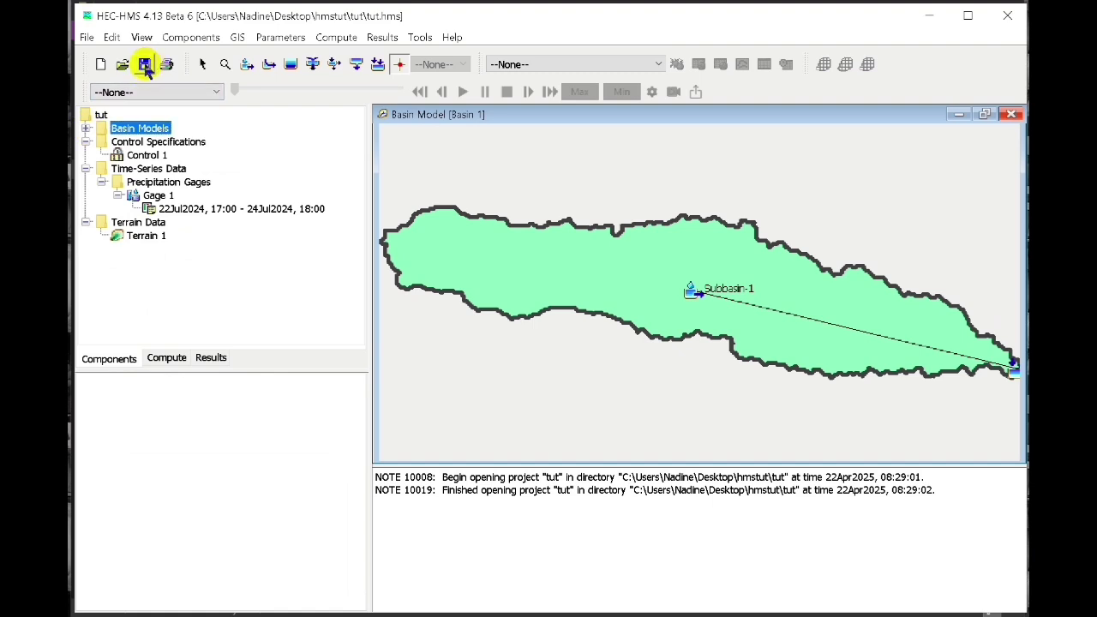
Step: Create meteorologic model Met 1 and bring up its settings
{"action": "left_click", "coordinate": [188, 38]}
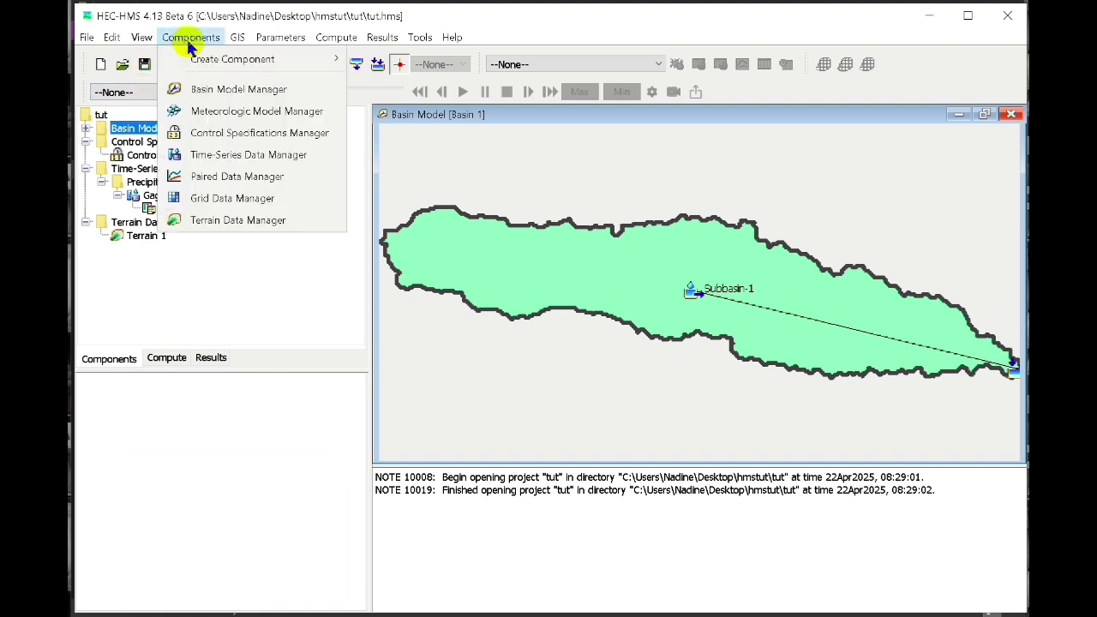
{"action": "left_click", "coordinate": [244, 111]}
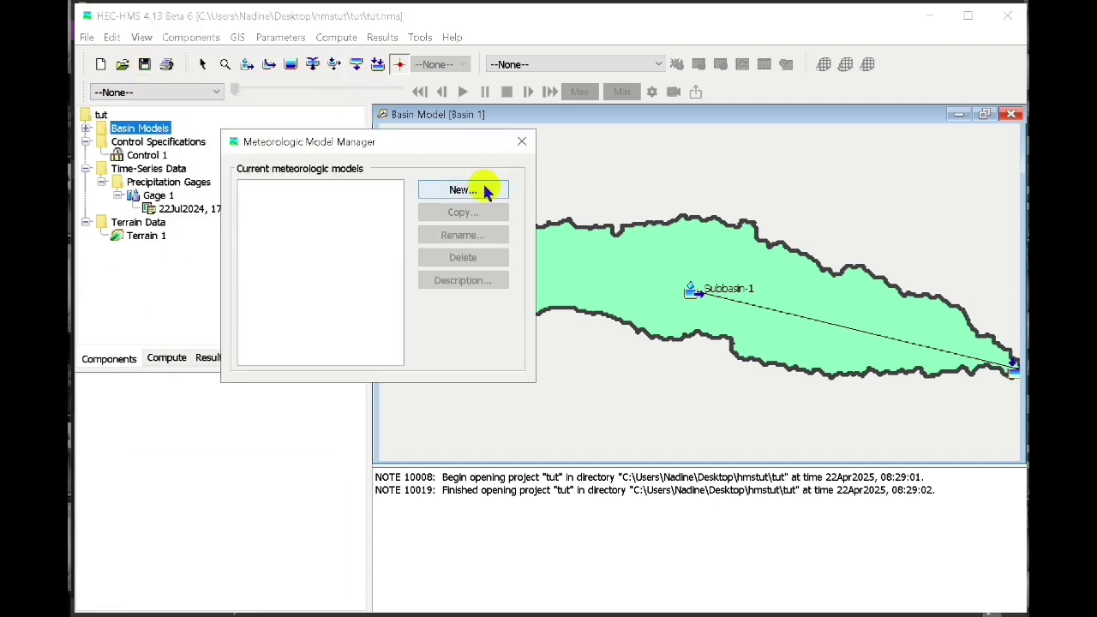
{"action": "left_click", "coordinate": [484, 190]}
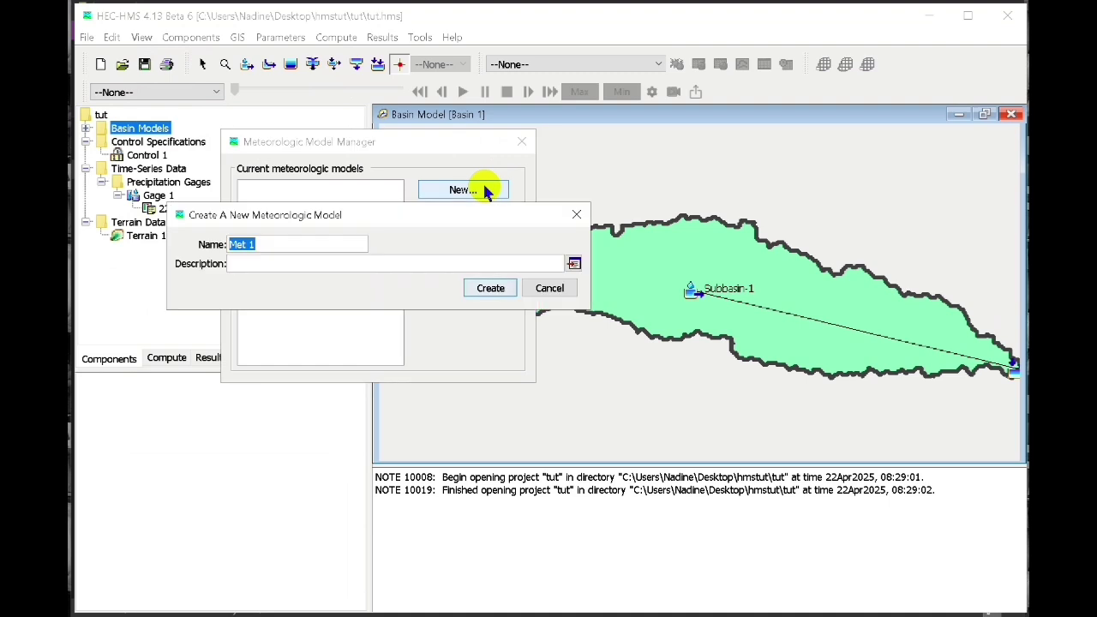
{"action": "left_click", "coordinate": [499, 292]}
{"action": "left_click", "coordinate": [521, 141]}
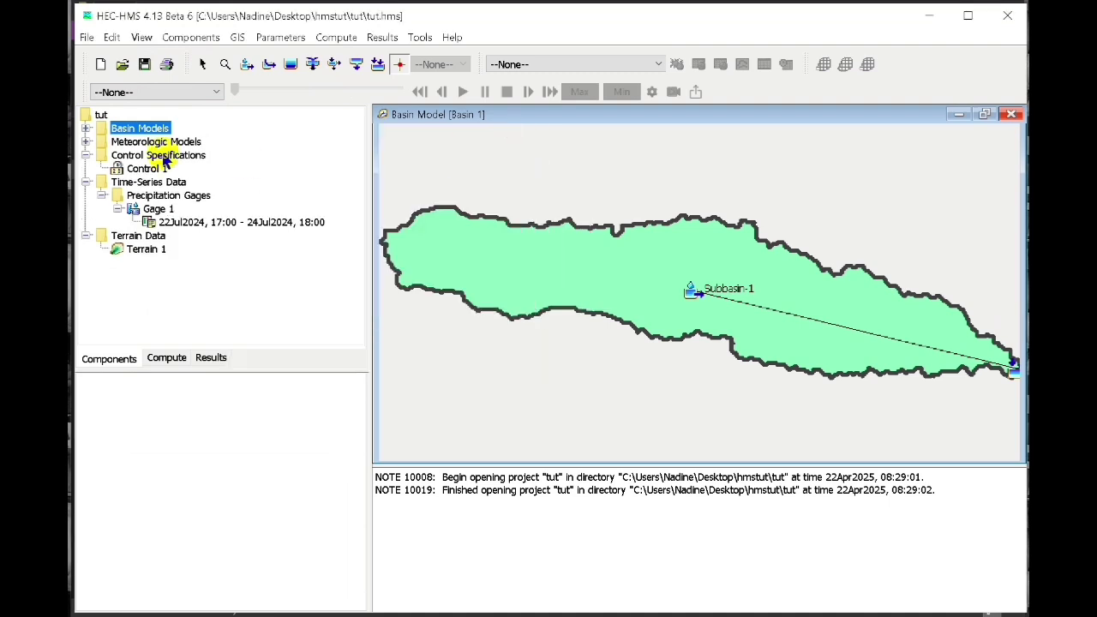
{"action": "left_click", "coordinate": [86, 155]}
{"action": "left_click", "coordinate": [86, 169]}
{"action": "left_click", "coordinate": [85, 141]}
{"action": "left_click", "coordinate": [137, 155]}
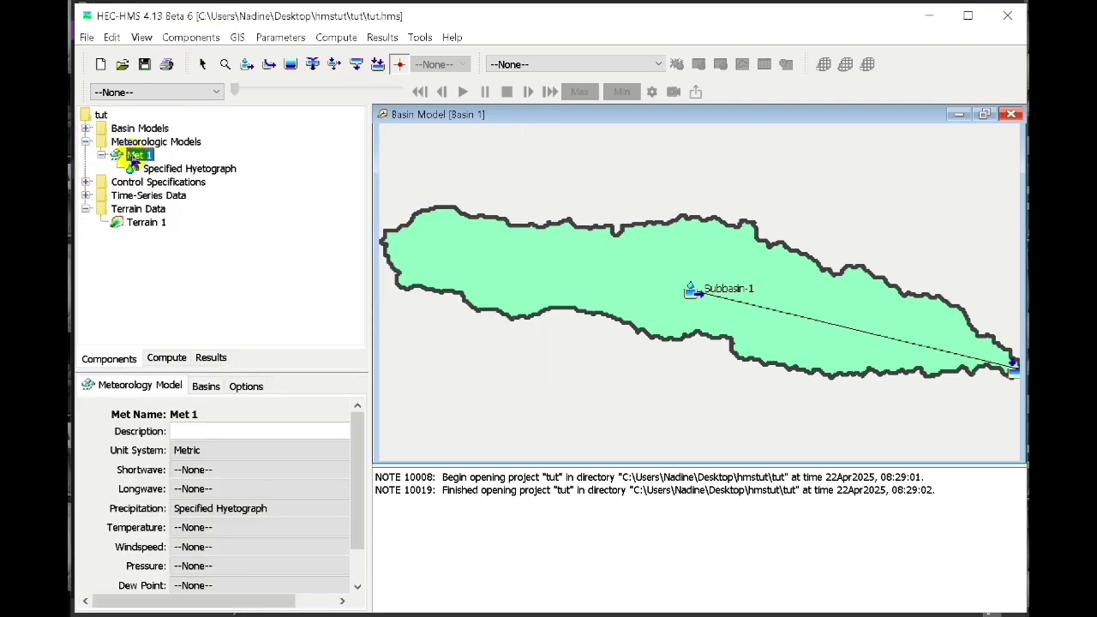
Step: Set Met 1 to Replace Missing Set To Default, include Basin 1 subbasins, Total Override No, and save
{"action": "left_click_drag", "start_coordinate": [355, 420], "coordinate": [357, 497]}
{"action": "left_click", "coordinate": [331, 582]}
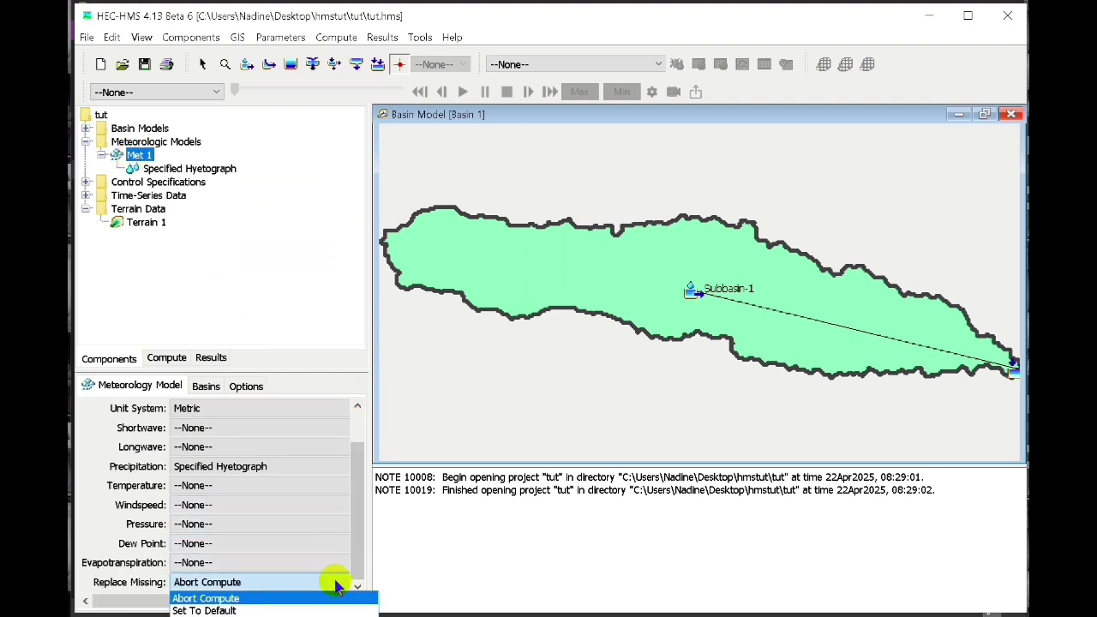
{"action": "left_click", "coordinate": [283, 609]}
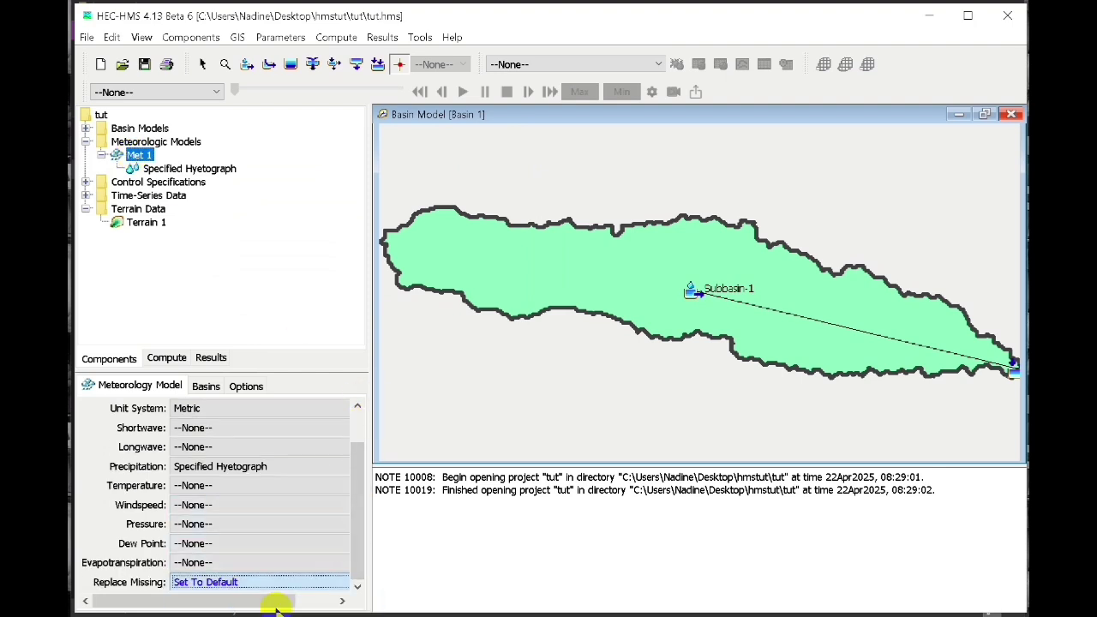
{"action": "left_click", "coordinate": [203, 386]}
{"action": "left_click", "coordinate": [276, 444]}
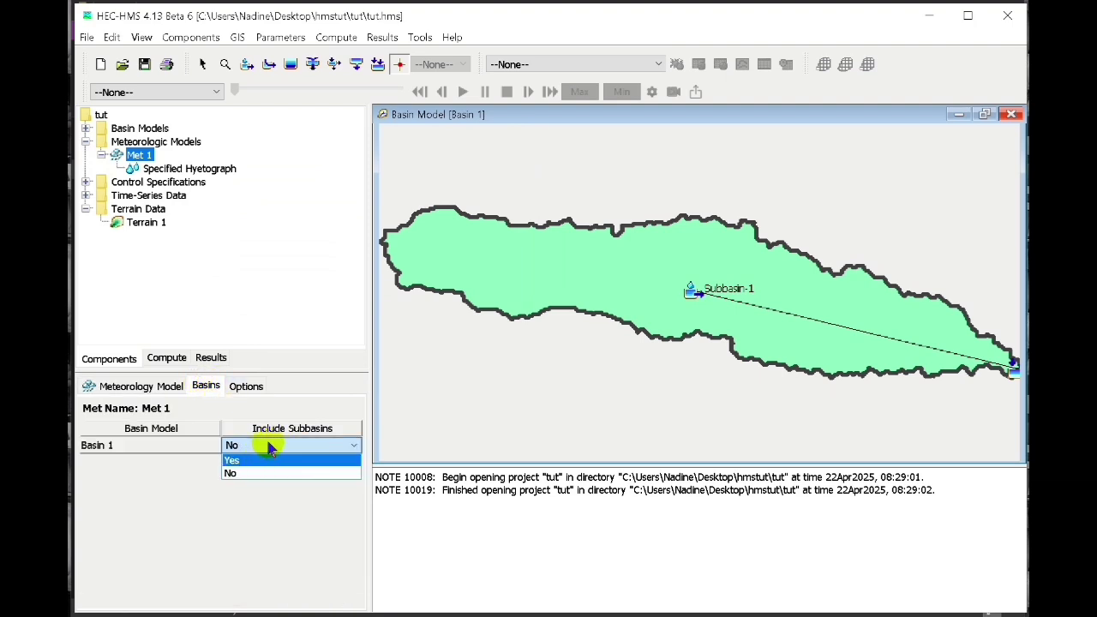
{"action": "left_click", "coordinate": [252, 460]}
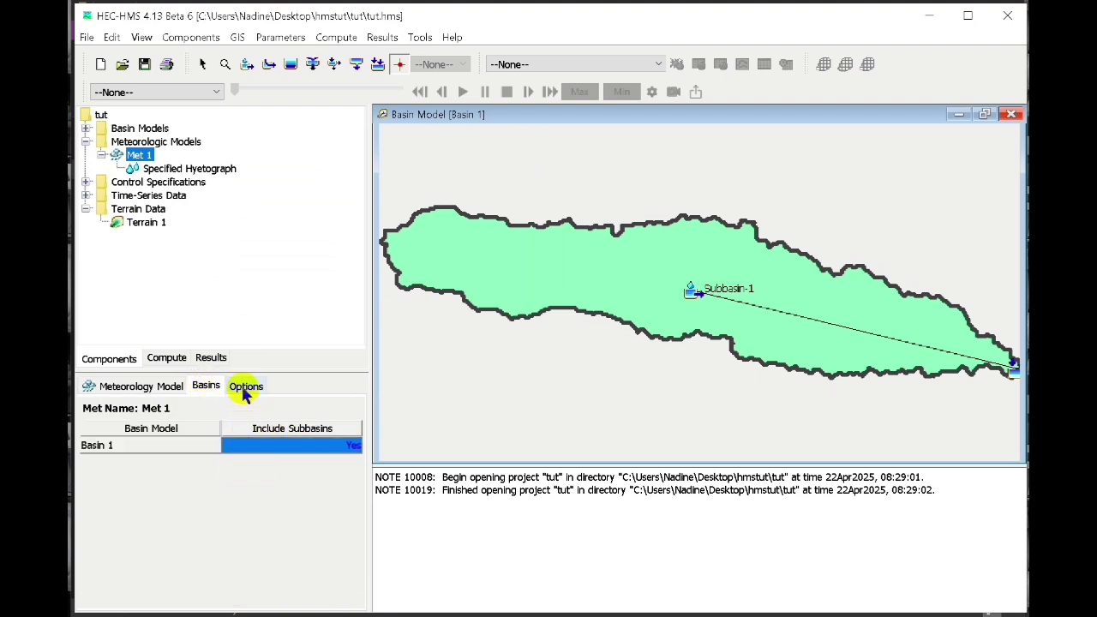
{"action": "left_click", "coordinate": [245, 386]}
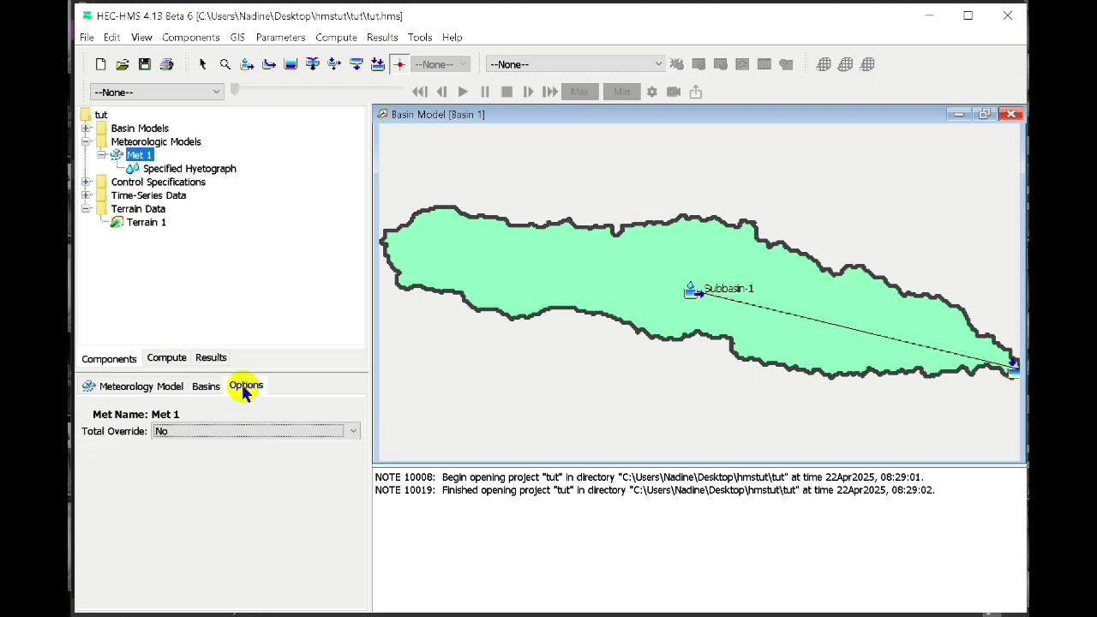
{"action": "left_click", "coordinate": [351, 431]}
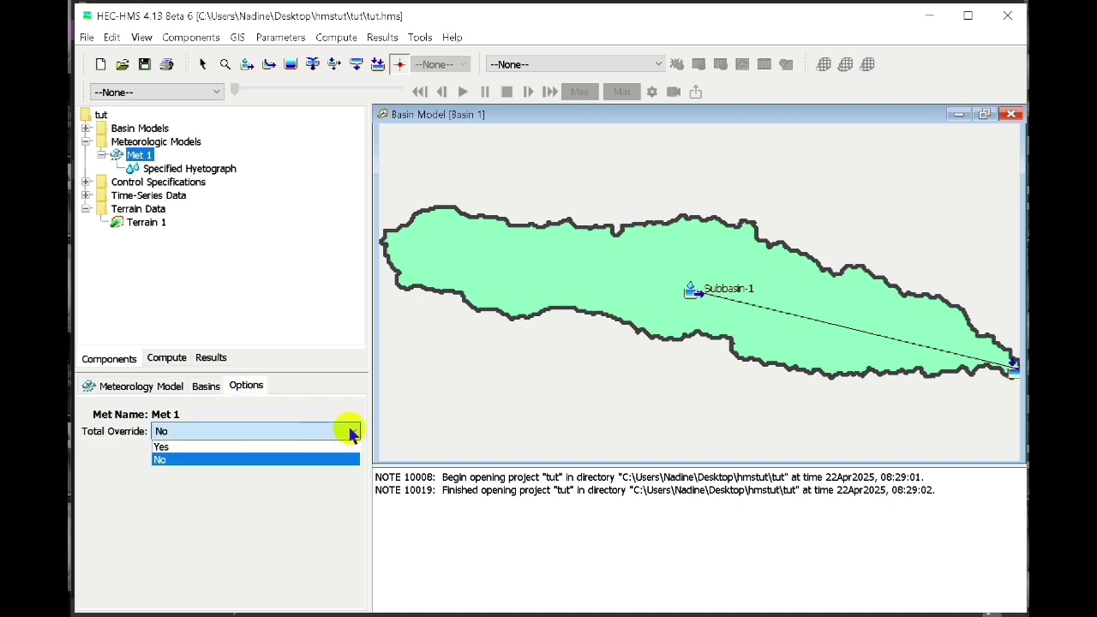
{"action": "left_click", "coordinate": [352, 431]}
{"action": "left_click", "coordinate": [145, 65]}
Step: Create simulation run Run 1 using Basin 1, Met 1 and Control 1
{"action": "left_click", "coordinate": [204, 38]}
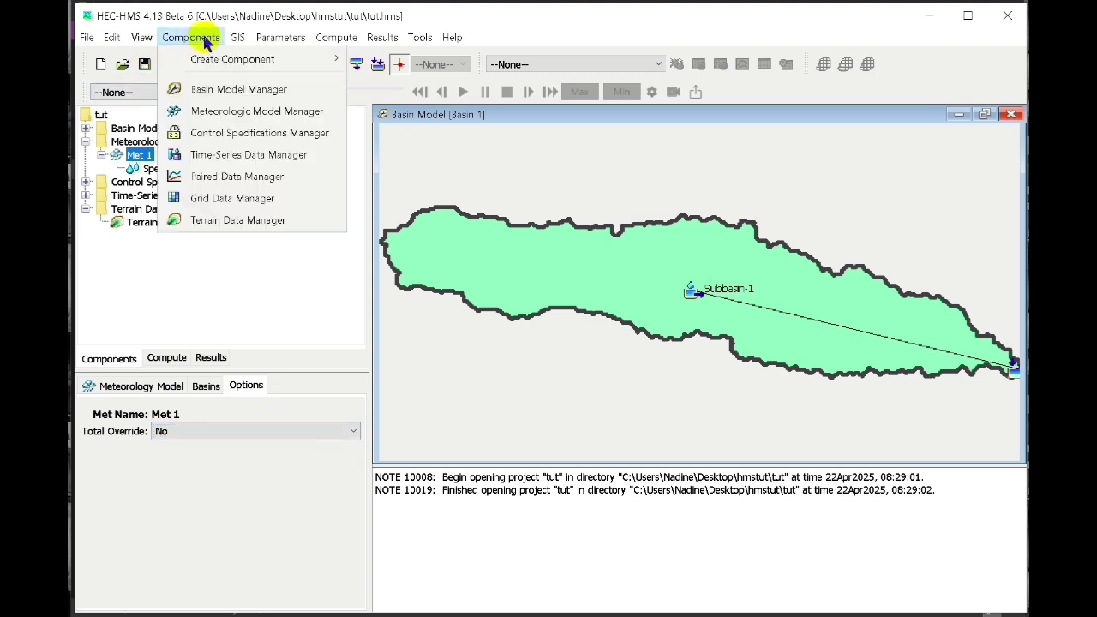
{"action": "mouse_move", "coordinate": [327, 37]}
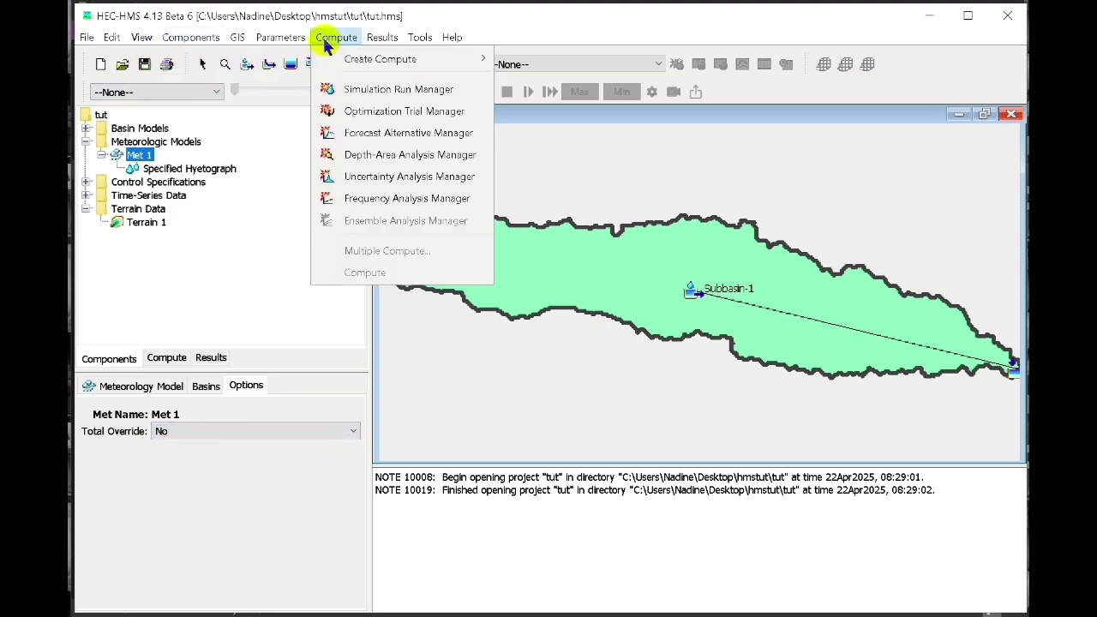
{"action": "mouse_move", "coordinate": [412, 75]}
{"action": "left_click", "coordinate": [555, 60]}
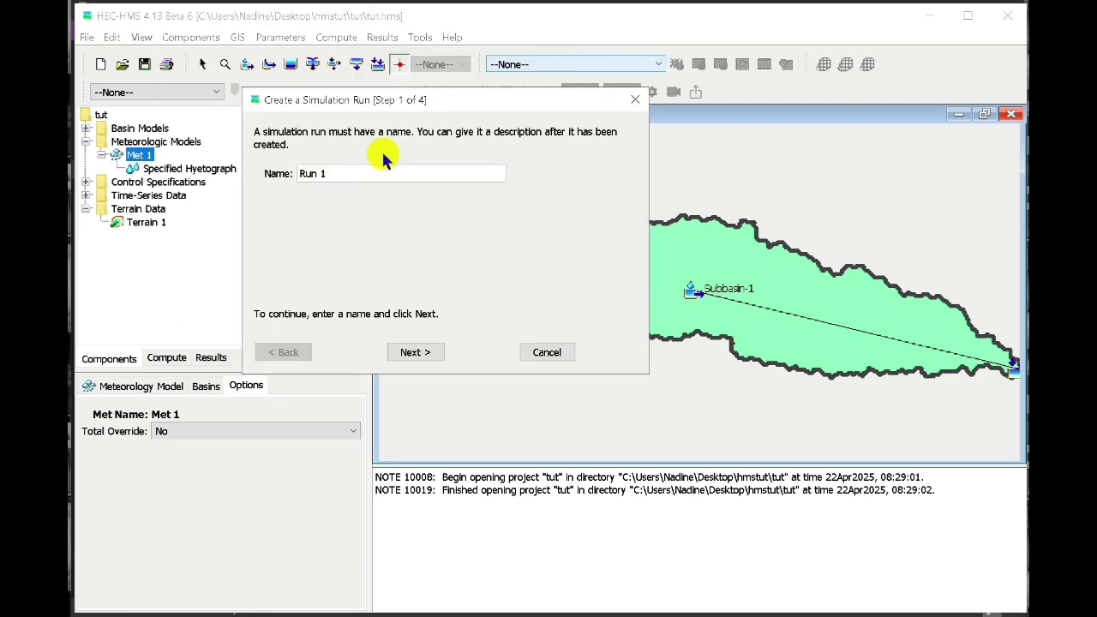
{"action": "left_click", "coordinate": [418, 353]}
{"action": "left_click", "coordinate": [420, 356]}
{"action": "left_click", "coordinate": [417, 353]}
{"action": "left_click", "coordinate": [416, 353]}
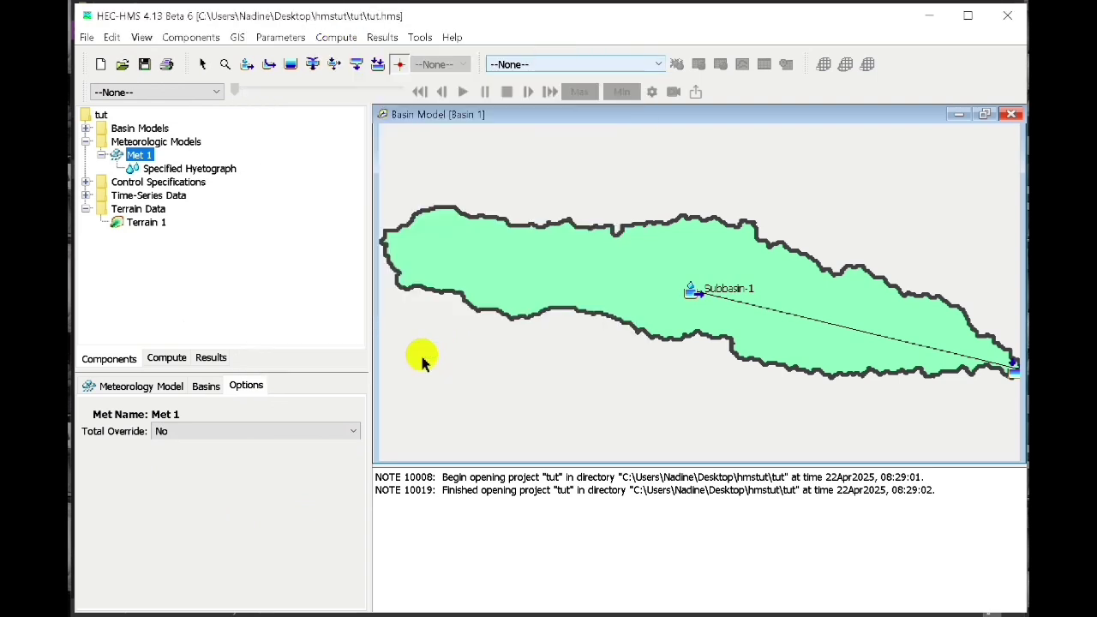
Step: Compute Run 1, which fails for lack of a hyetograph gage on Subbasin-1
{"action": "left_click", "coordinate": [164, 358]}
{"action": "left_click", "coordinate": [85, 128]}
{"action": "left_click", "coordinate": [131, 144]}
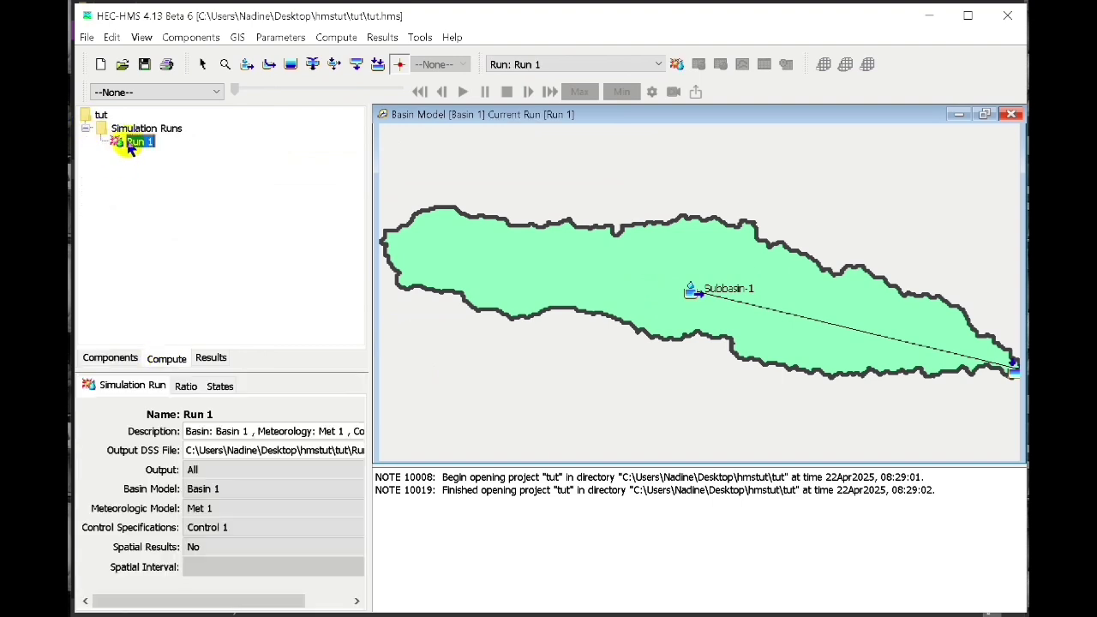
{"action": "right_click", "coordinate": [131, 147]}
{"action": "left_click", "coordinate": [179, 152]}
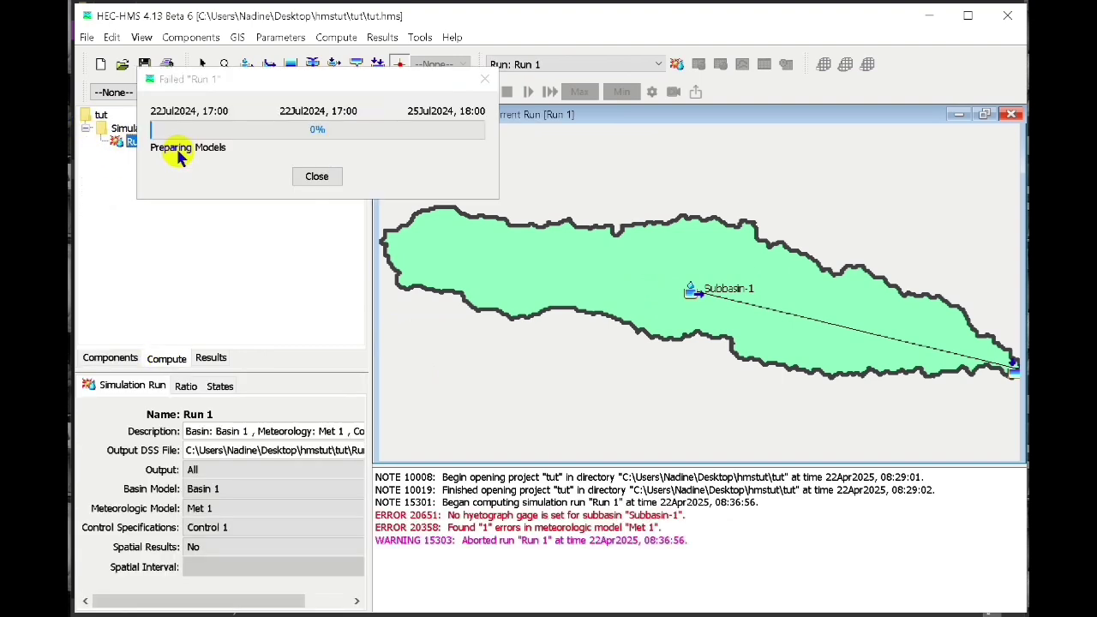
{"action": "left_click", "coordinate": [484, 78]}
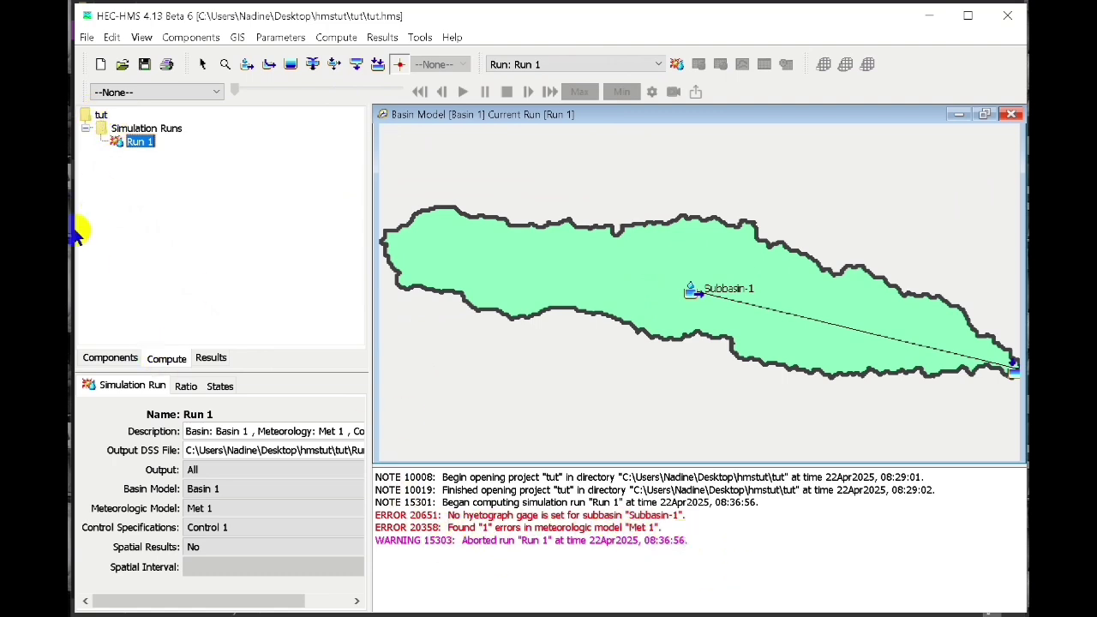
Step: Assign Gage 1 as Subbasin-1's gage in Met 1's Specified Hyetograph
{"action": "left_click", "coordinate": [111, 358]}
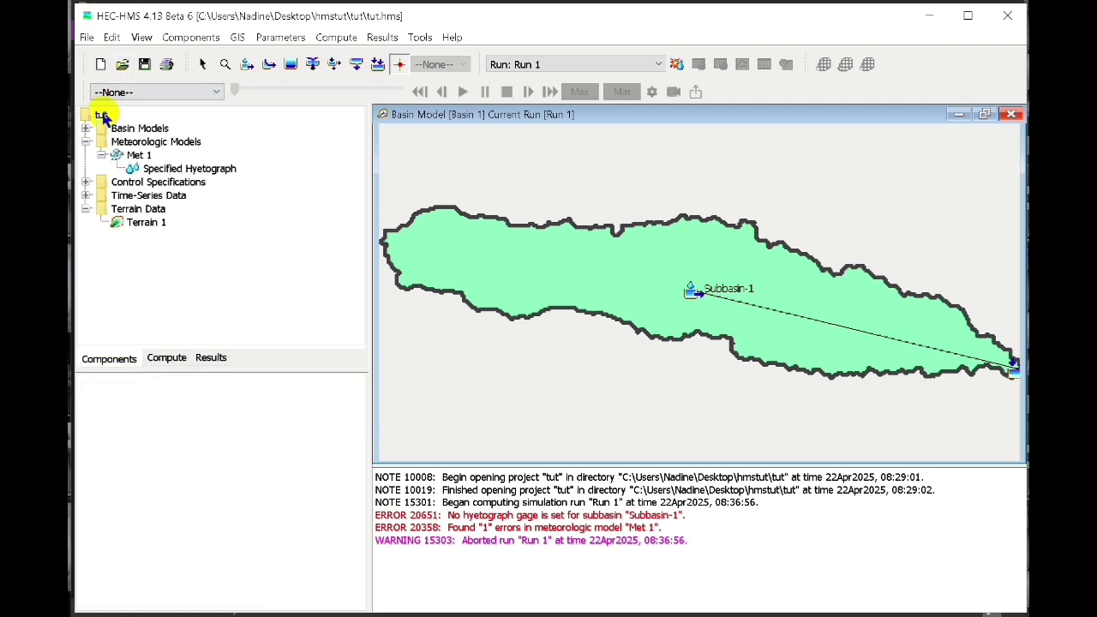
{"action": "left_click", "coordinate": [158, 169]}
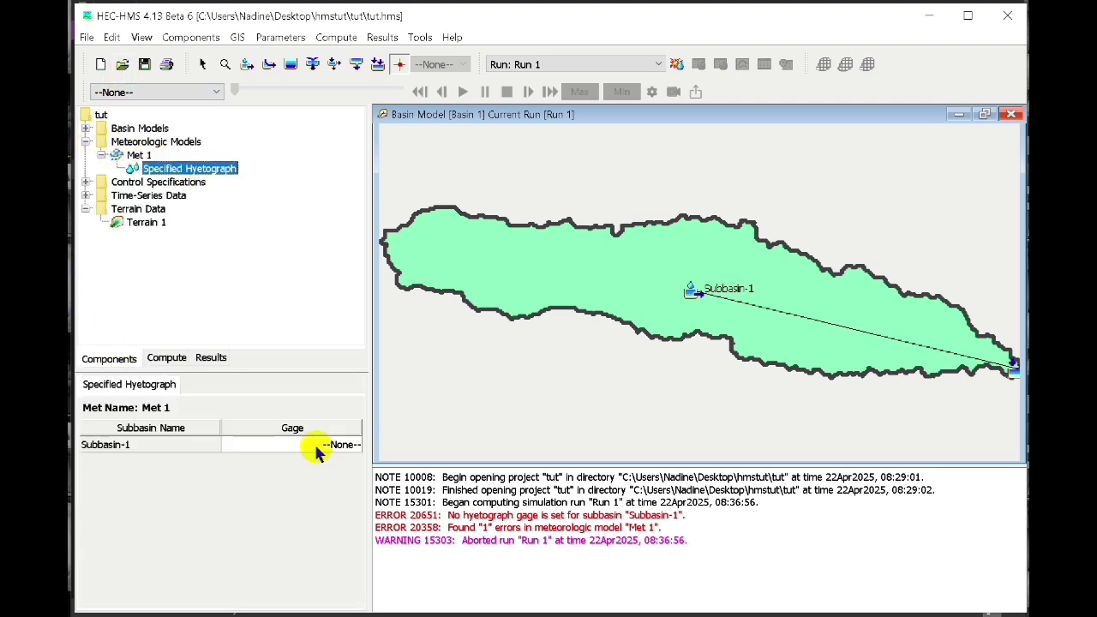
{"action": "left_click", "coordinate": [343, 446]}
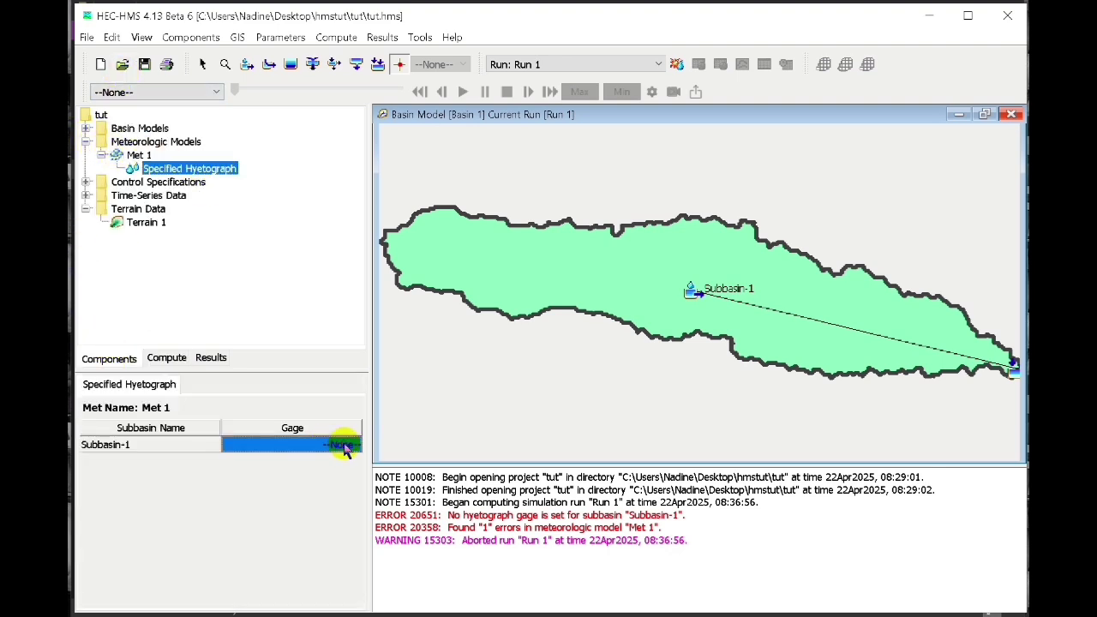
{"action": "left_click", "coordinate": [343, 446]}
{"action": "left_click", "coordinate": [260, 472]}
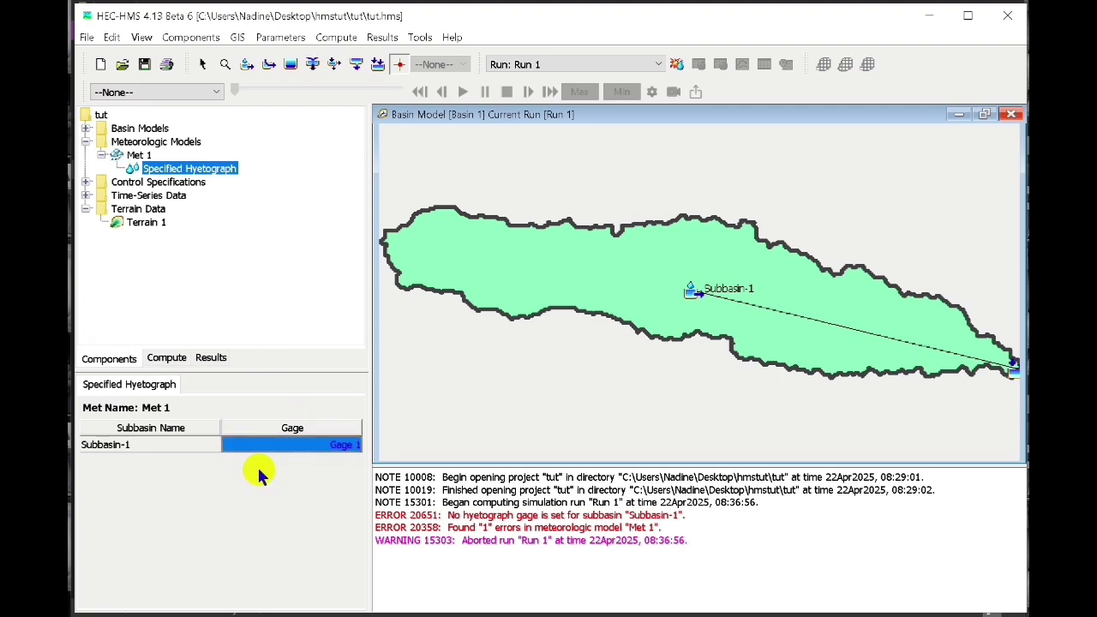
Step: Recompute Run 1 so it finishes successfully, with warnings only
{"action": "left_click", "coordinate": [137, 156]}
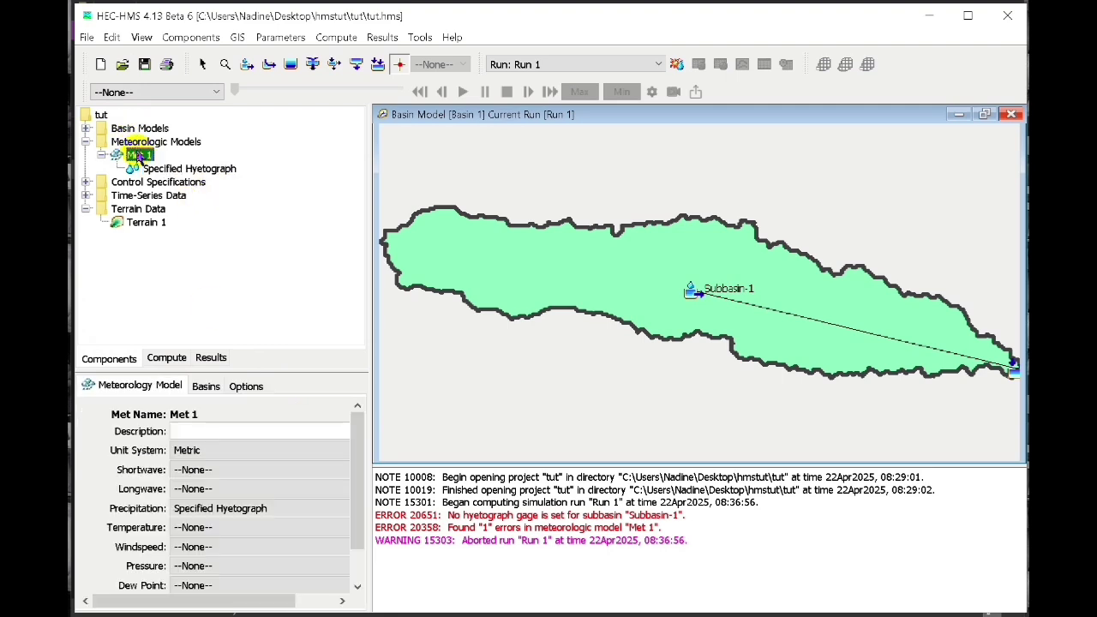
{"action": "left_click", "coordinate": [213, 359]}
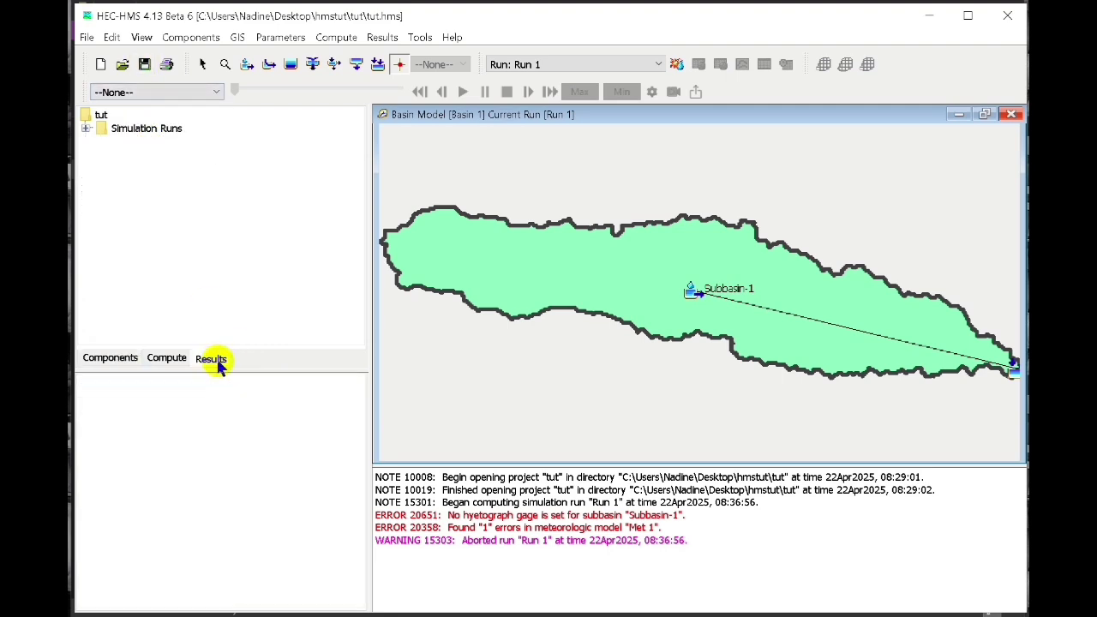
{"action": "left_click", "coordinate": [86, 128]}
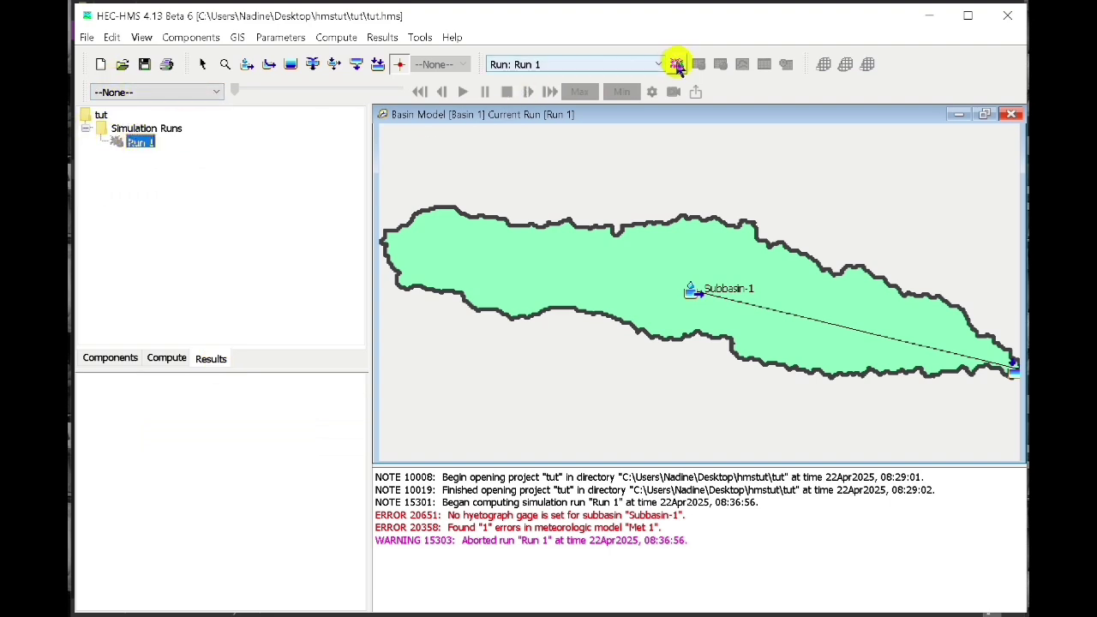
{"action": "left_click", "coordinate": [675, 63]}
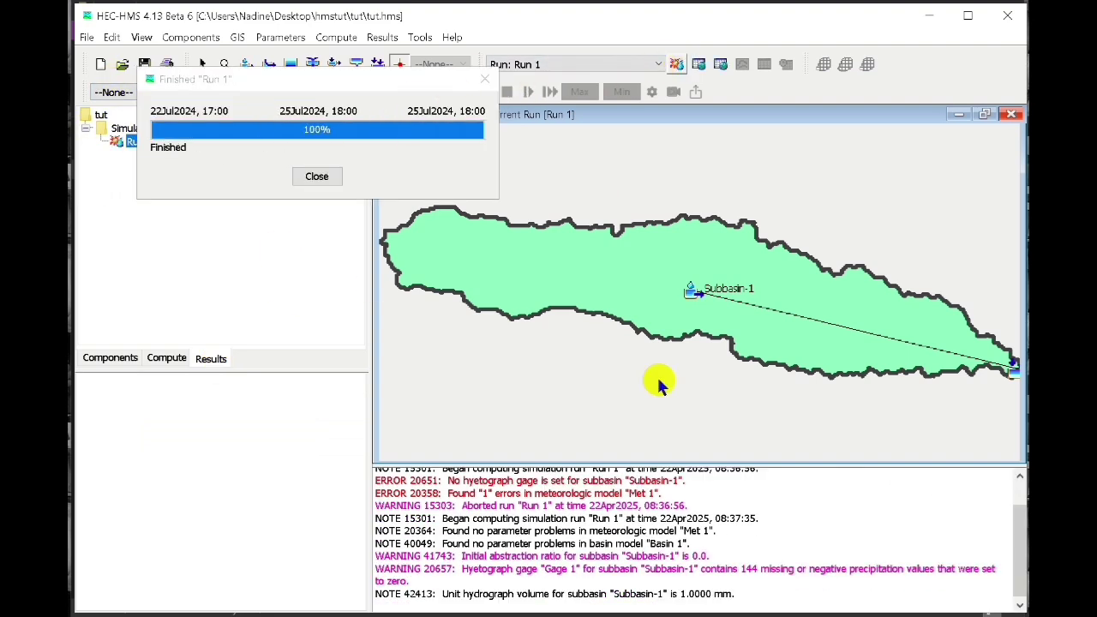
Step: Review Run 1's Global Summary and Calibration Summary results
{"action": "left_click", "coordinate": [166, 357]}
{"action": "left_click", "coordinate": [211, 358]}
{"action": "double_click", "coordinate": [135, 142]}
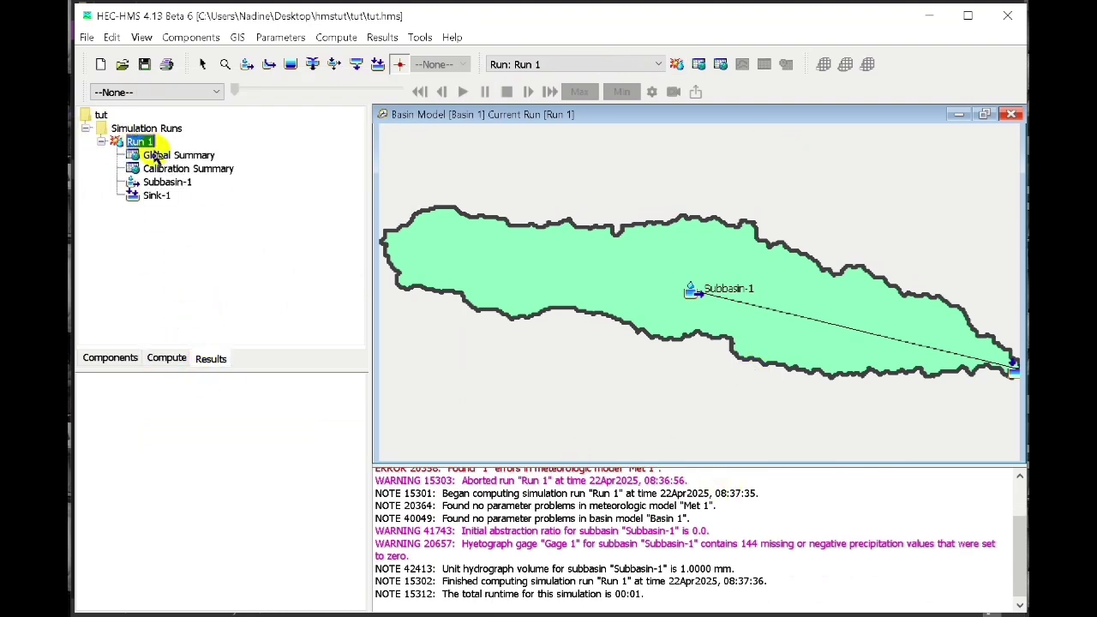
{"action": "left_click", "coordinate": [177, 154]}
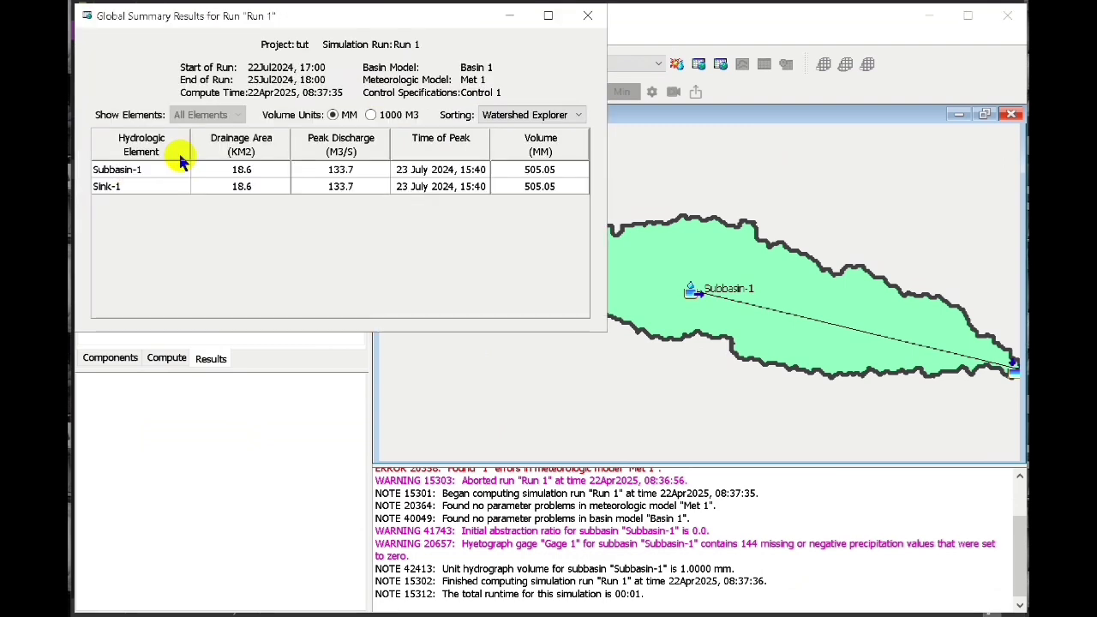
{"action": "left_click", "coordinate": [583, 17]}
{"action": "left_click", "coordinate": [205, 169]}
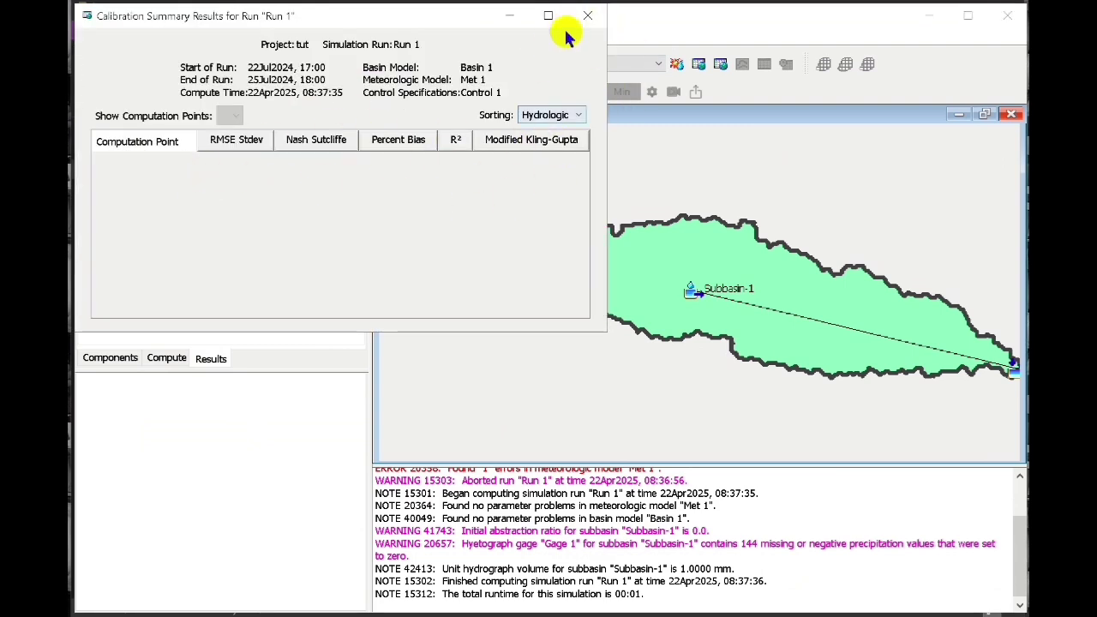
{"action": "left_click", "coordinate": [586, 17]}
Step: View Subbasin-1's results graph, then expand Sink-1's result items
{"action": "double_click", "coordinate": [190, 182]}
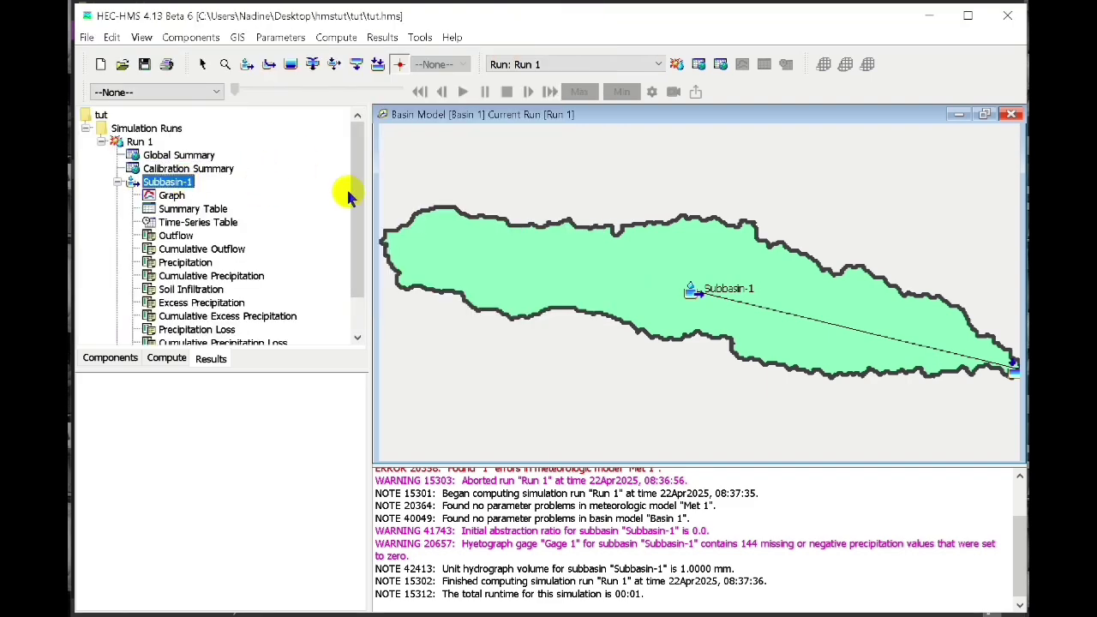
{"action": "left_click", "coordinate": [169, 196]}
{"action": "left_click_drag", "start_coordinate": [392, 26], "coordinate": [453, 103]}
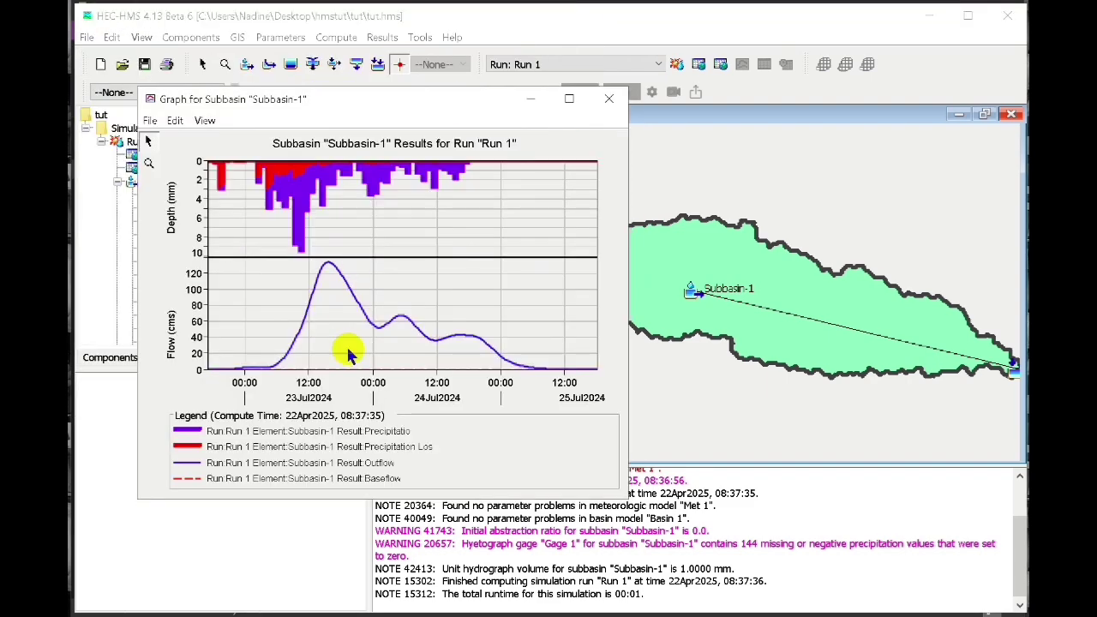
{"action": "left_click", "coordinate": [621, 100]}
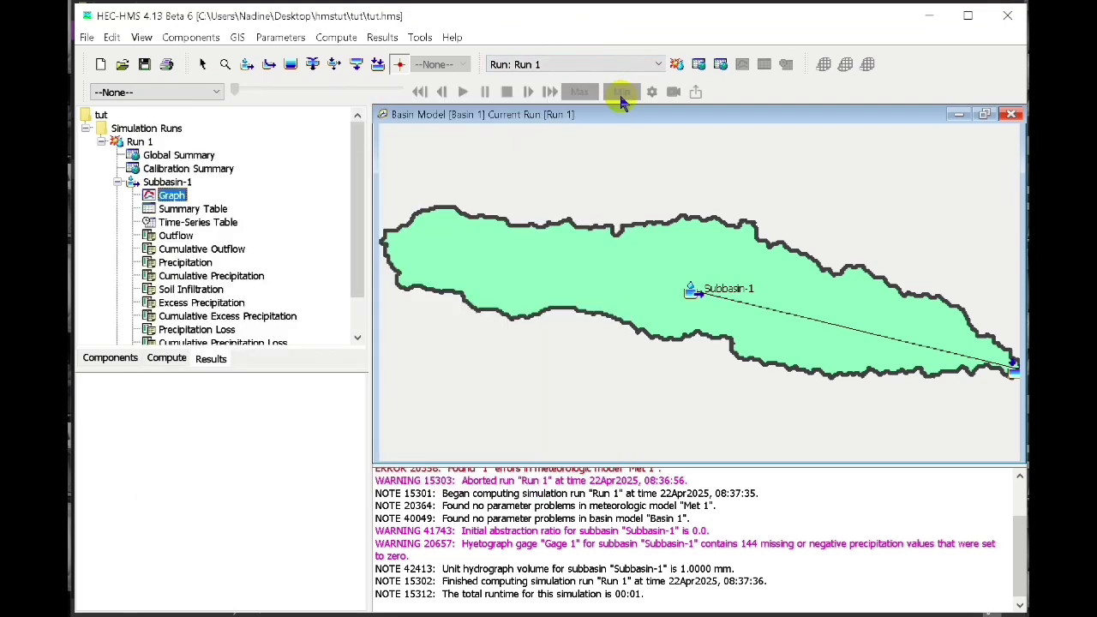
{"action": "left_click", "coordinate": [118, 182]}
{"action": "double_click", "coordinate": [152, 196]}
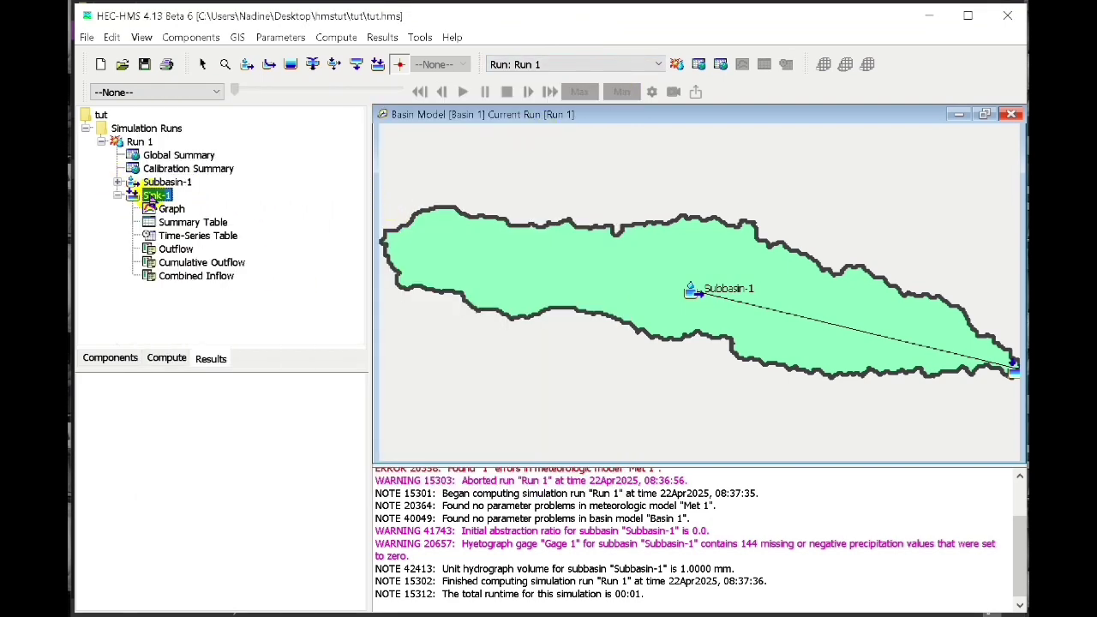
Step: Open Sink-1's time-series table and copy the whole Total Inflow column from 17:00 onward
{"action": "double_click", "coordinate": [184, 235]}
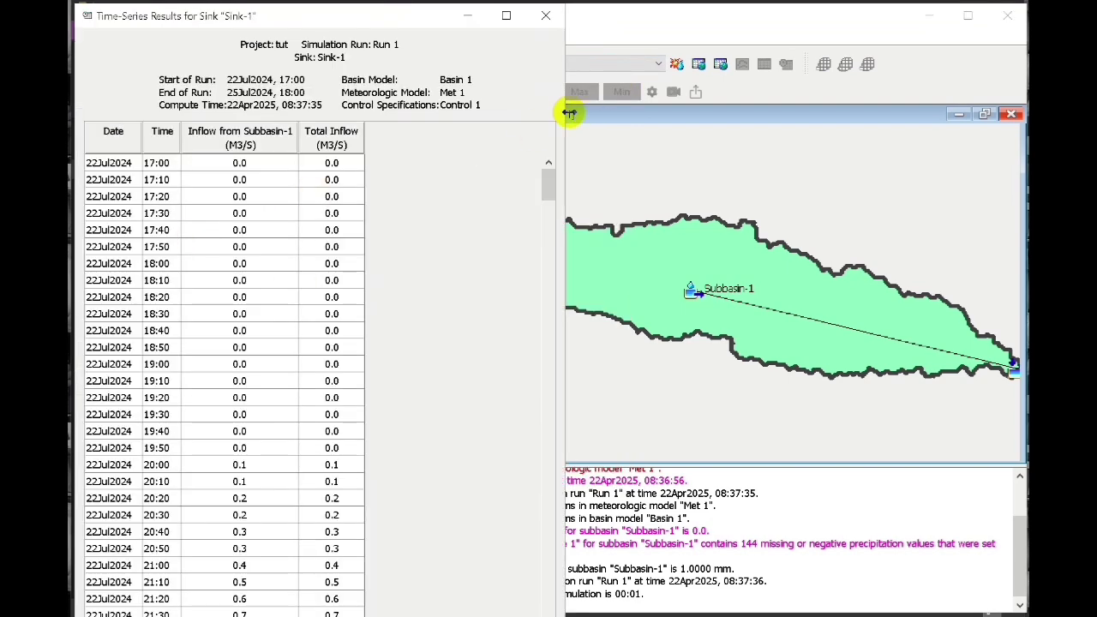
{"action": "mouse_move", "coordinate": [424, 615]}
{"action": "left_mouse_down"}
{"action": "mouse_move", "coordinate": [421, 568]}
{"action": "mouse_move", "coordinate": [443, 605]}
{"action": "left_mouse_up"}
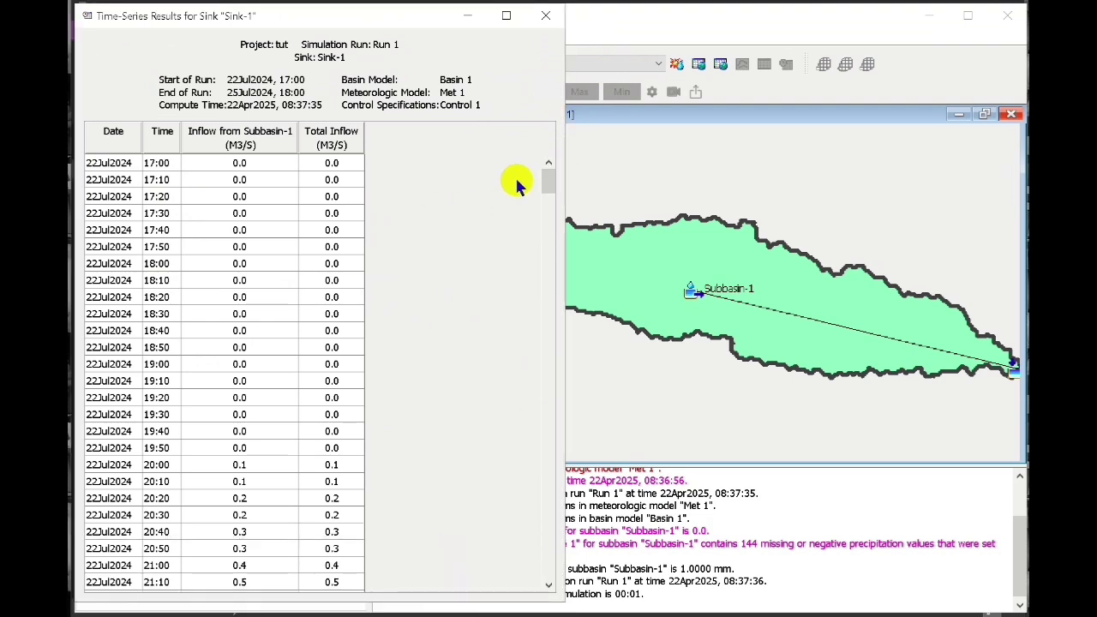
{"action": "left_click_drag", "start_coordinate": [553, 176], "coordinate": [550, 115]}
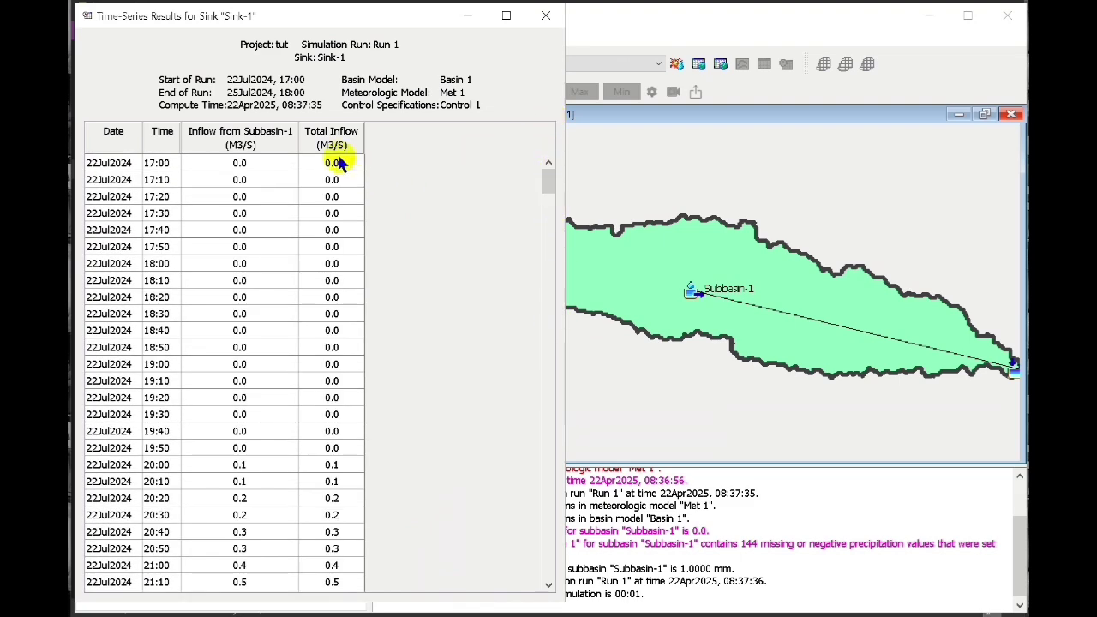
{"action": "left_click_drag", "start_coordinate": [338, 162], "coordinate": [328, 610]}
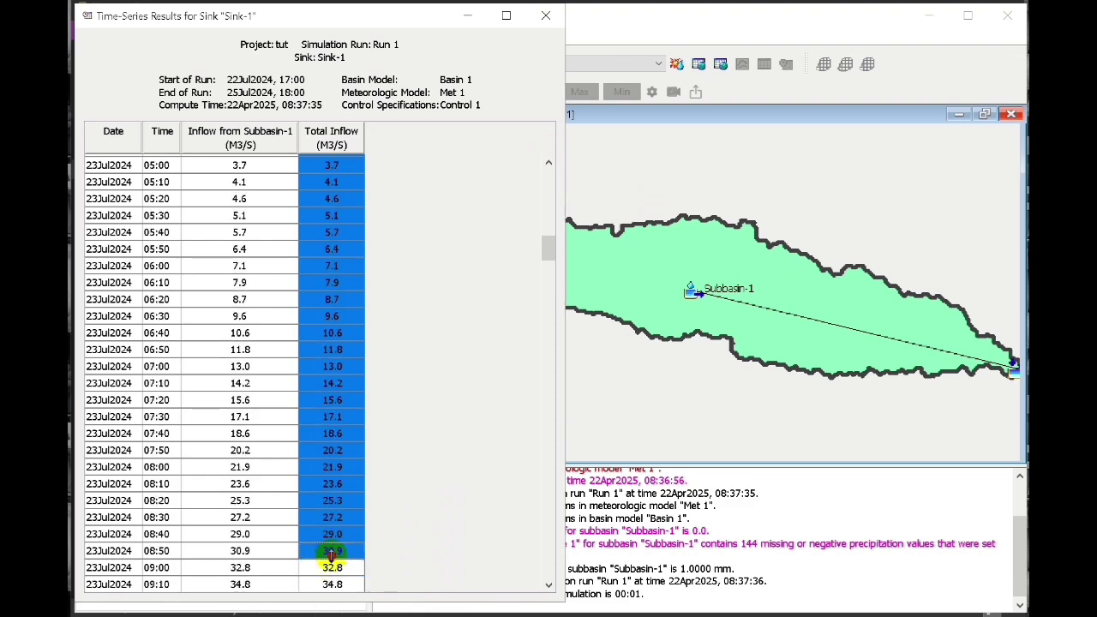
{"action": "left_click_drag", "start_coordinate": [331, 557], "coordinate": [341, 582]}
{"action": "right_click", "coordinate": [334, 420]}
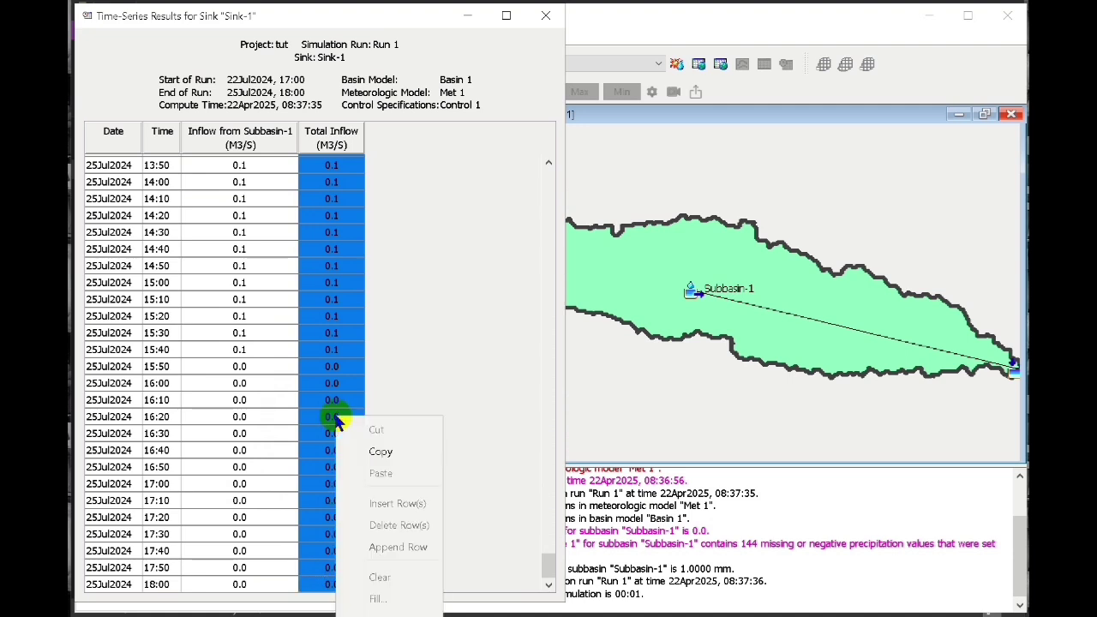
{"action": "left_click", "coordinate": [392, 449]}
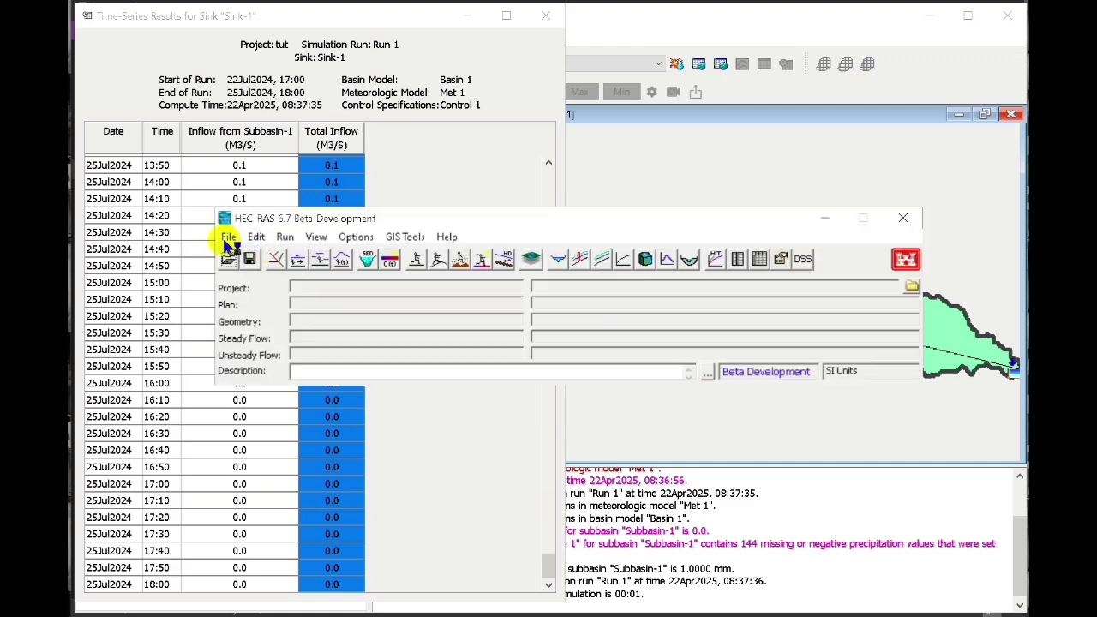
Step: Create a new project titled sag, saved as sag.prj in the Desktop\new folder
{"action": "left_click", "coordinate": [228, 240]}
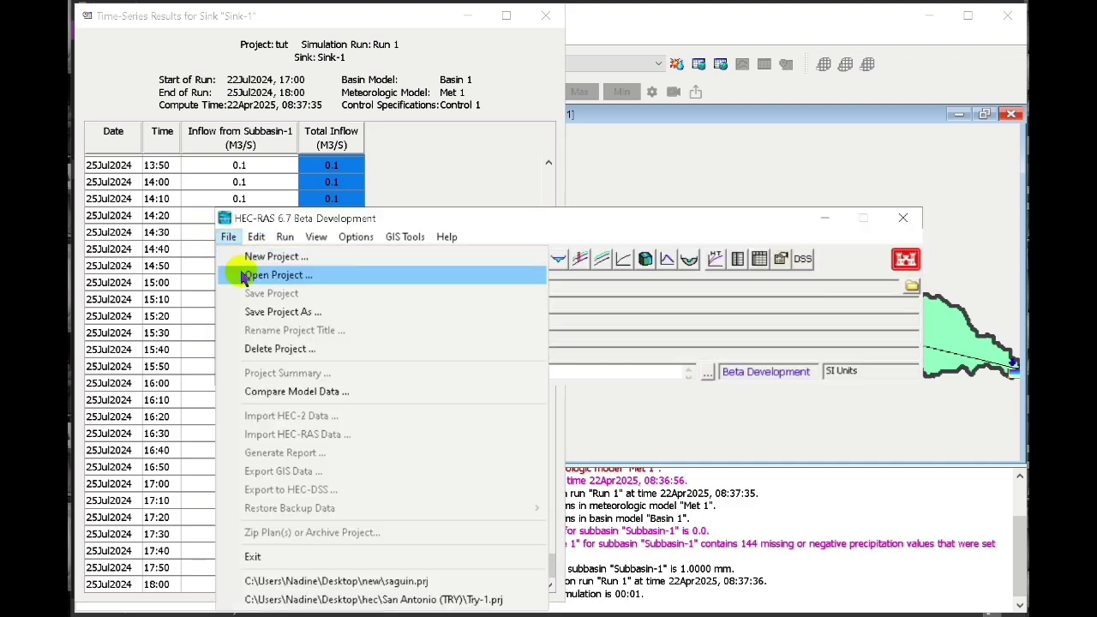
{"action": "left_click", "coordinate": [249, 256]}
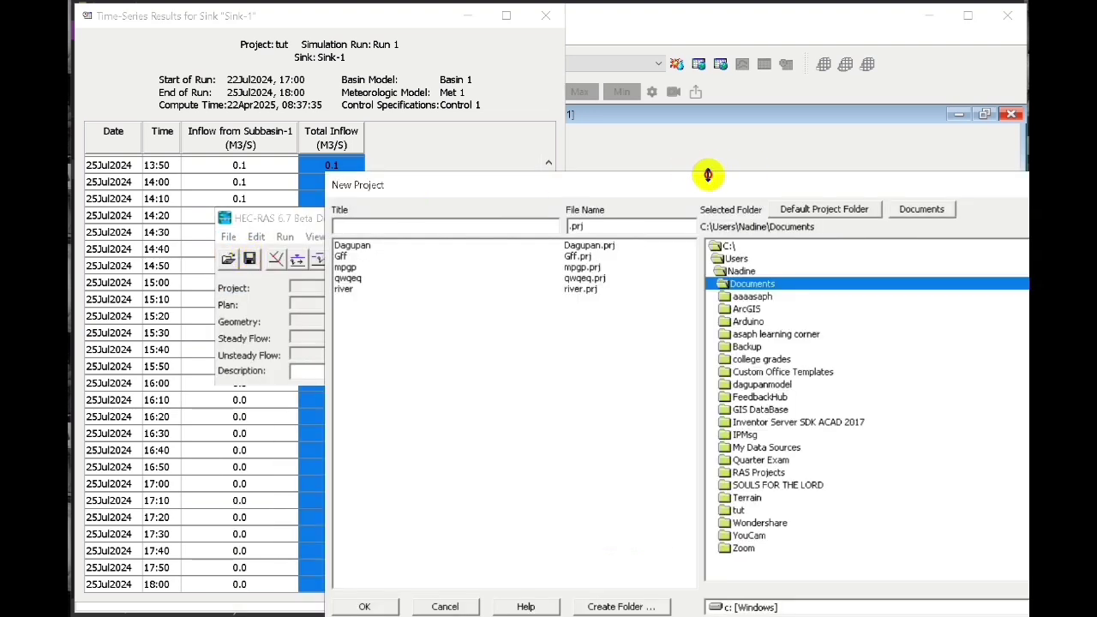
{"action": "left_click_drag", "start_coordinate": [708, 174], "coordinate": [707, 41]}
{"action": "double_click", "coordinate": [740, 139]}
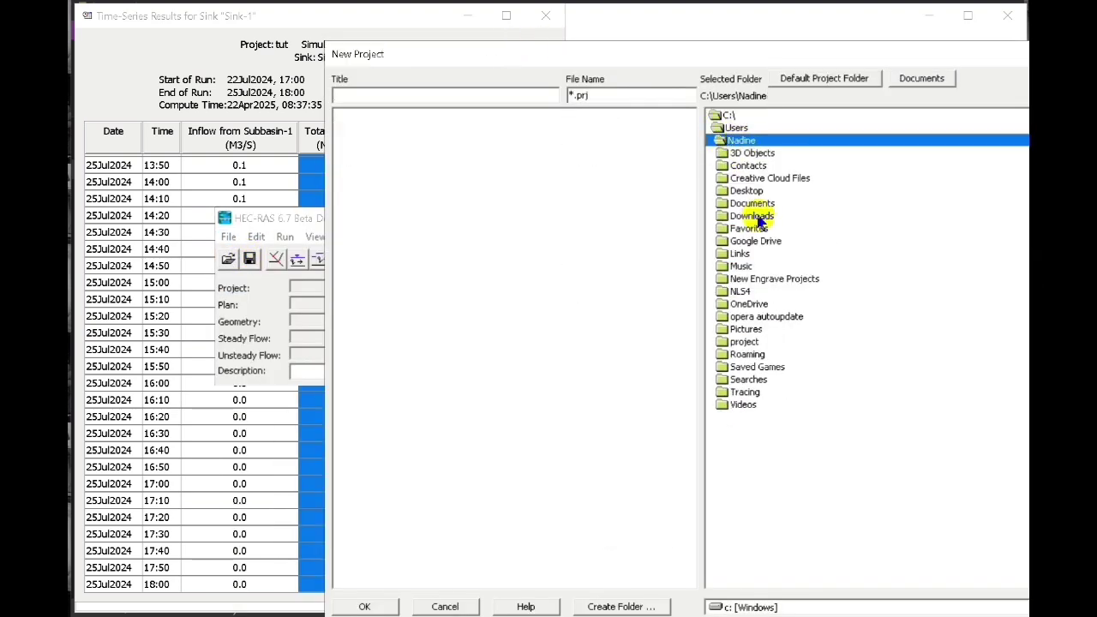
{"action": "double_click", "coordinate": [741, 192]}
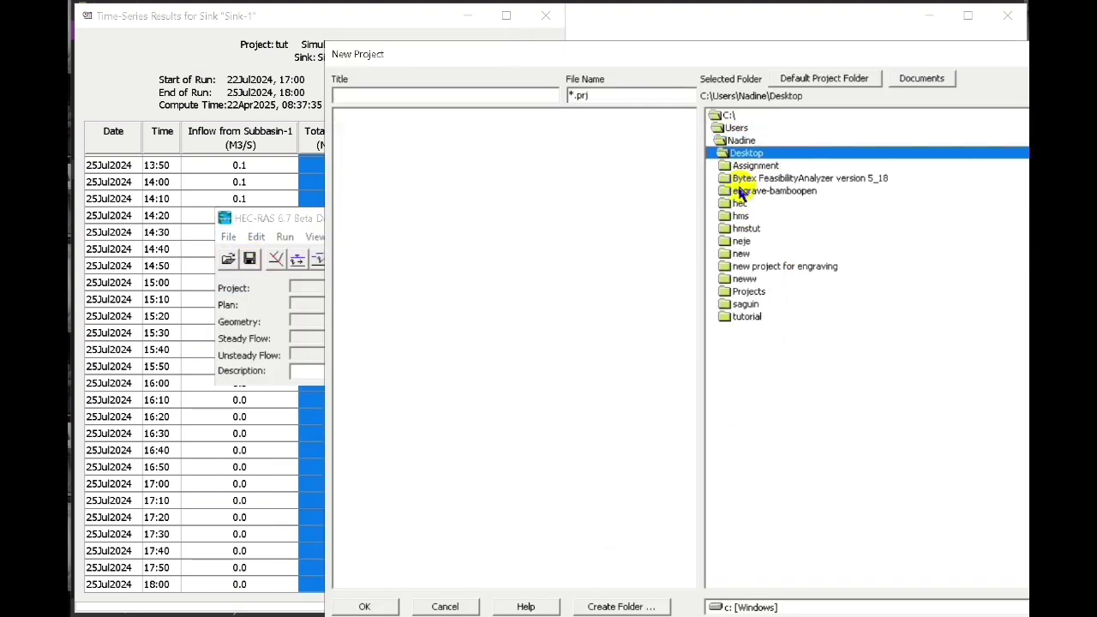
{"action": "double_click", "coordinate": [736, 254]}
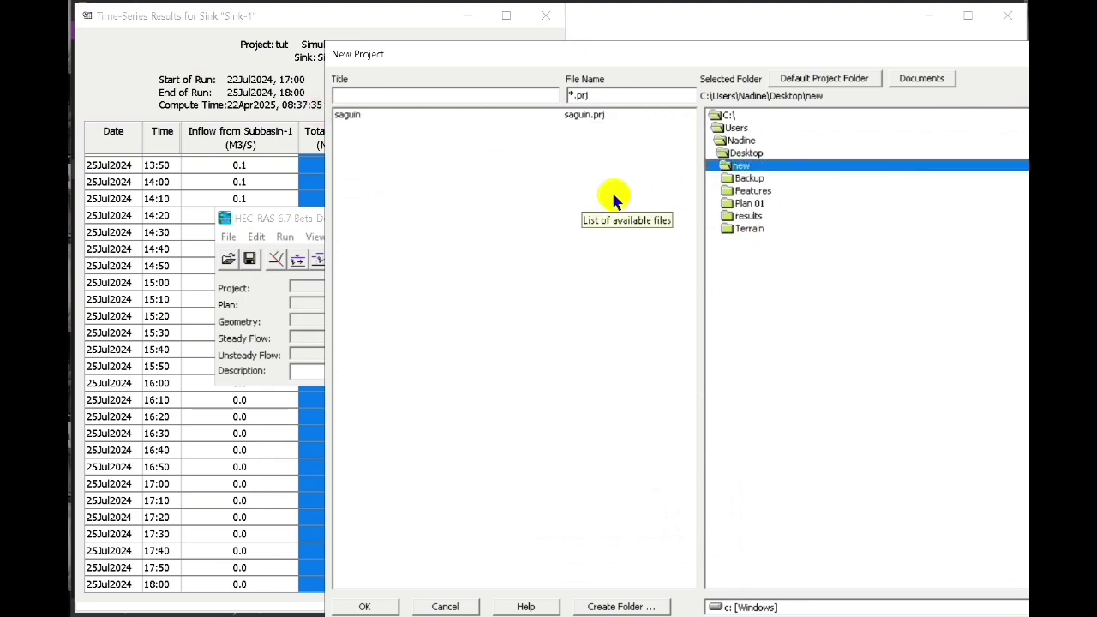
{"action": "left_click", "coordinate": [382, 94]}
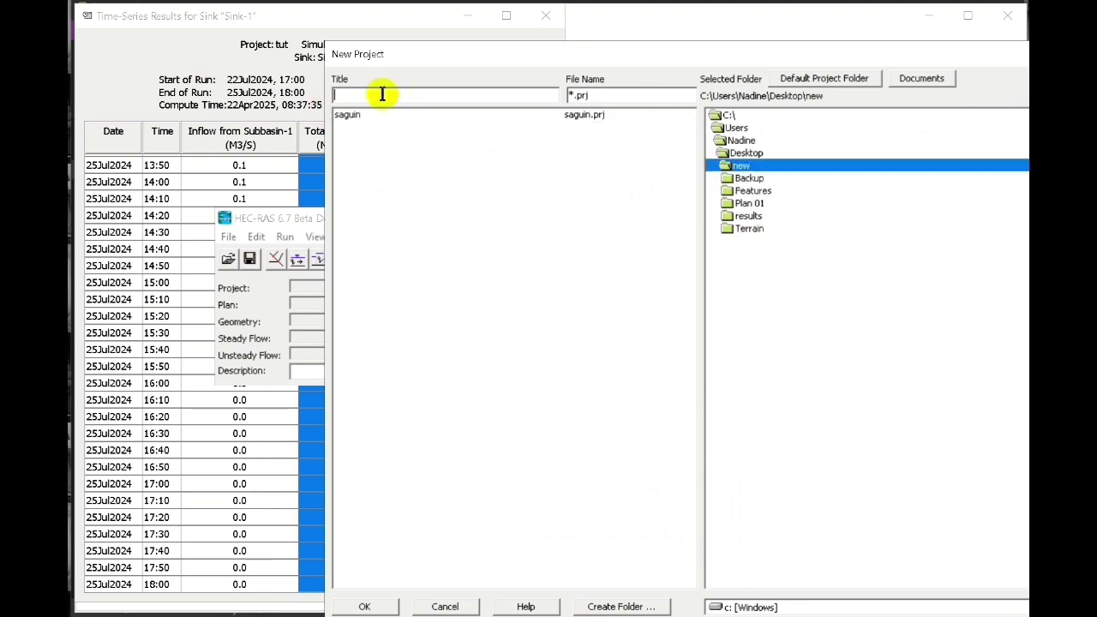
{"action": "left_click", "coordinate": [364, 606]}
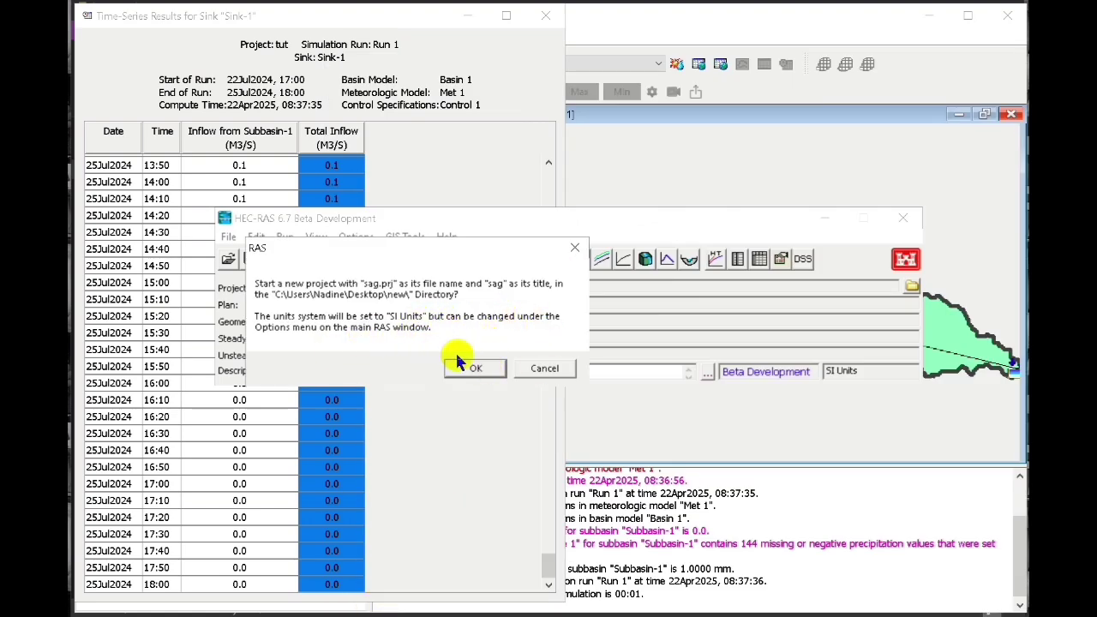
{"action": "left_click", "coordinate": [481, 365]}
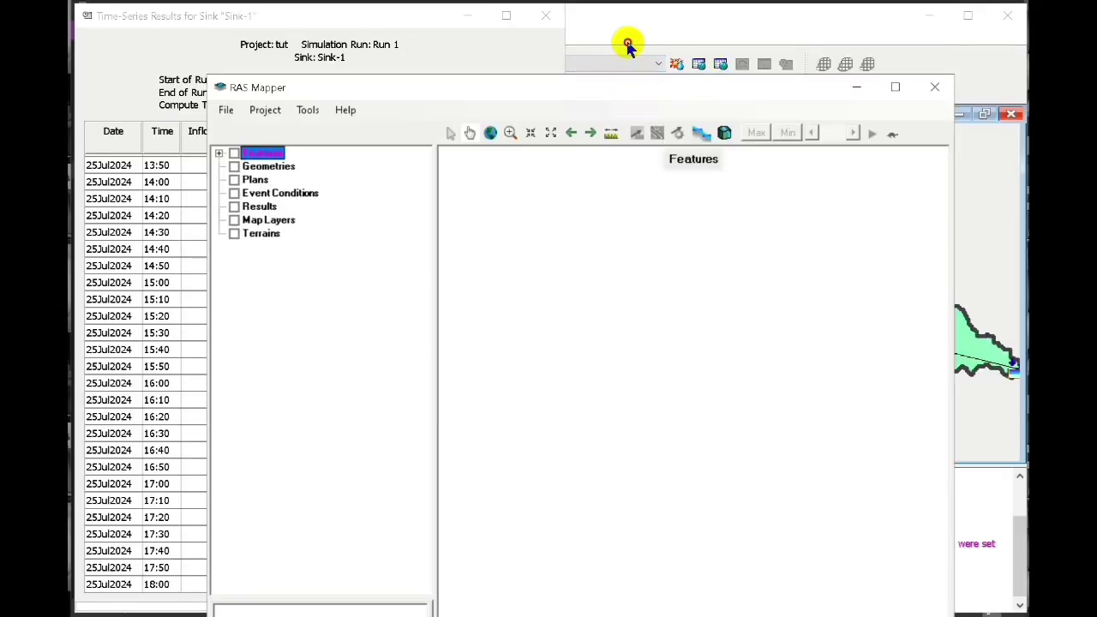
Step: Set the sag project's projection from Projection.prj (PRS92 Transverse Mercator) in RAS Mapper
{"action": "left_click_drag", "start_coordinate": [624, 90], "coordinate": [621, 25]}
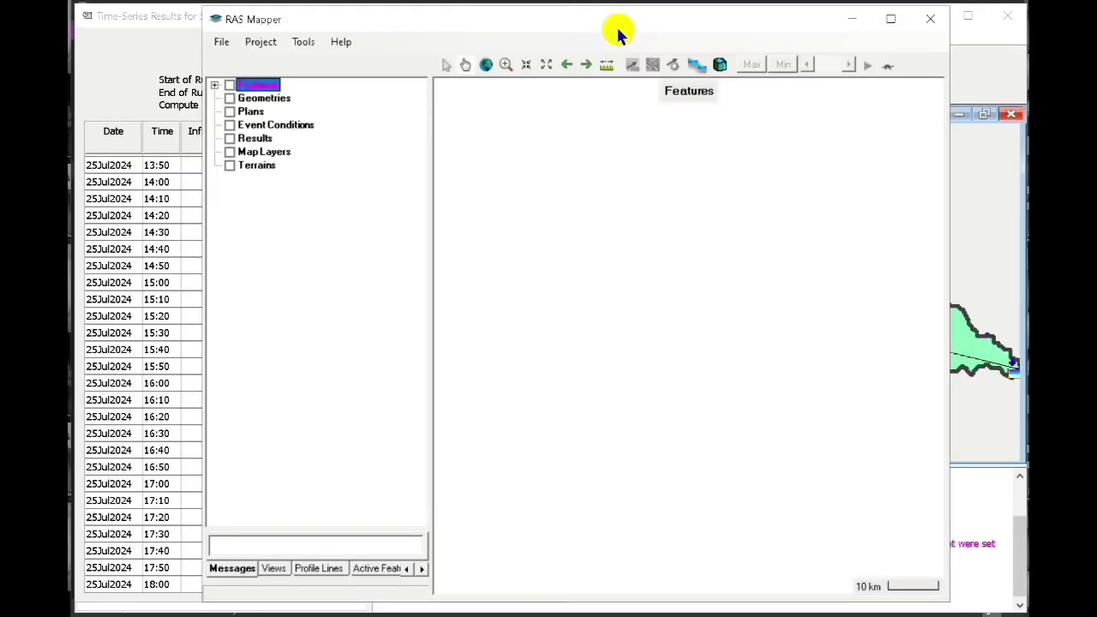
{"action": "left_click", "coordinate": [260, 42]}
{"action": "left_click", "coordinate": [302, 60]}
{"action": "left_click", "coordinate": [811, 161]}
{"action": "left_click", "coordinate": [972, 228]}
{"action": "left_click", "coordinate": [891, 538]}
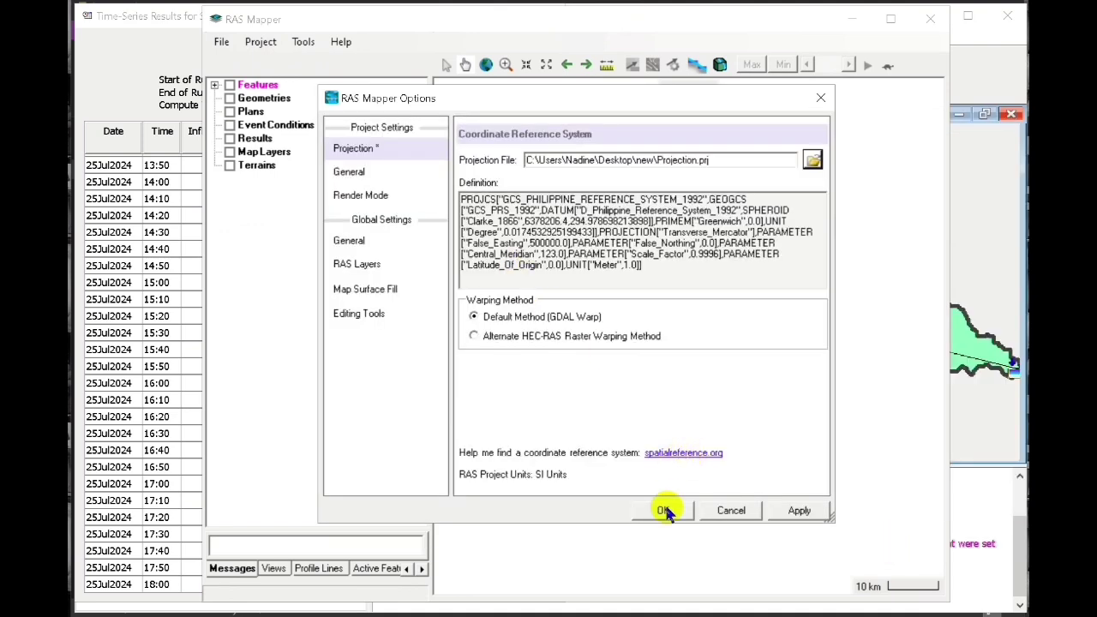
{"action": "left_click", "coordinate": [665, 511]}
Step: Create Terrain (1) from n15_e120_1arc_v3 (1).tif with 1/64 rounding precision
{"action": "left_click", "coordinate": [261, 41]}
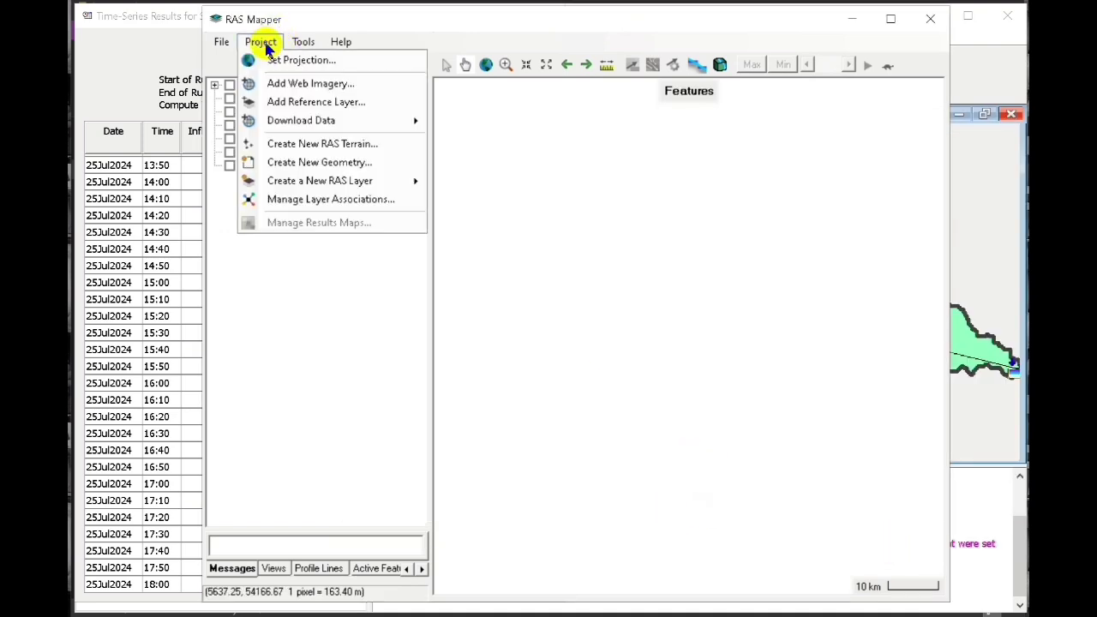
{"action": "left_click", "coordinate": [331, 142]}
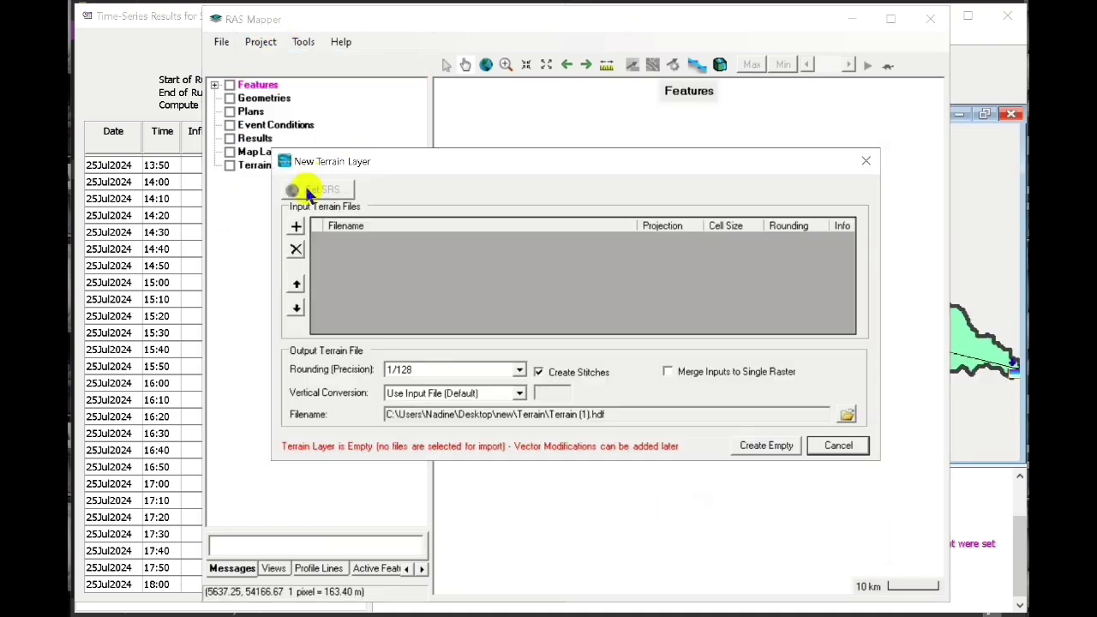
{"action": "left_click", "coordinate": [295, 226]}
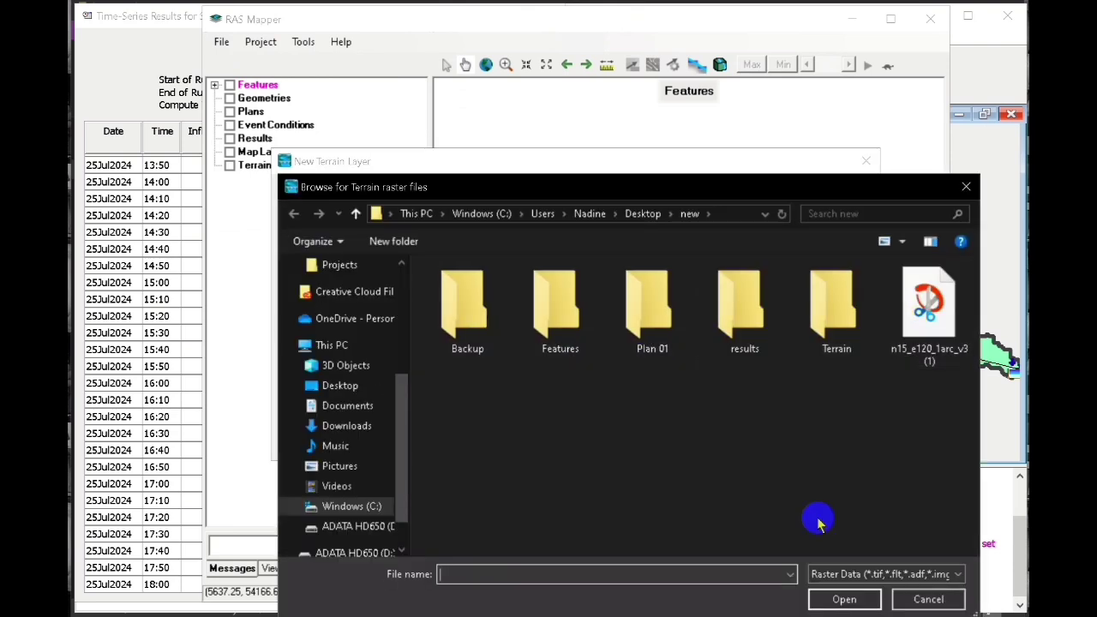
{"action": "left_click", "coordinate": [928, 308]}
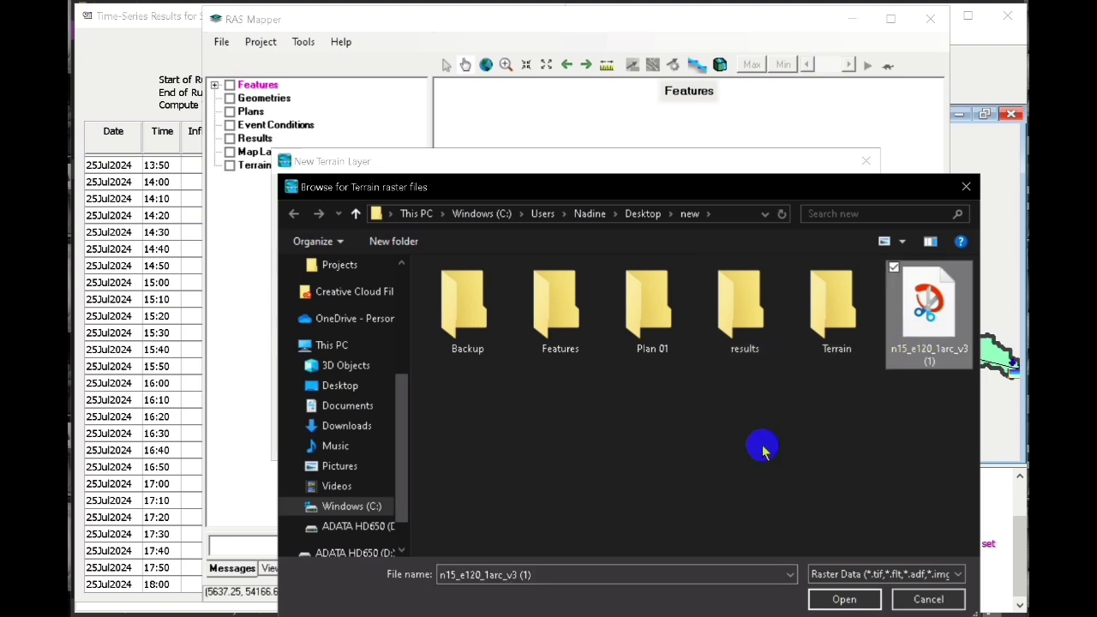
{"action": "left_click", "coordinate": [843, 599]}
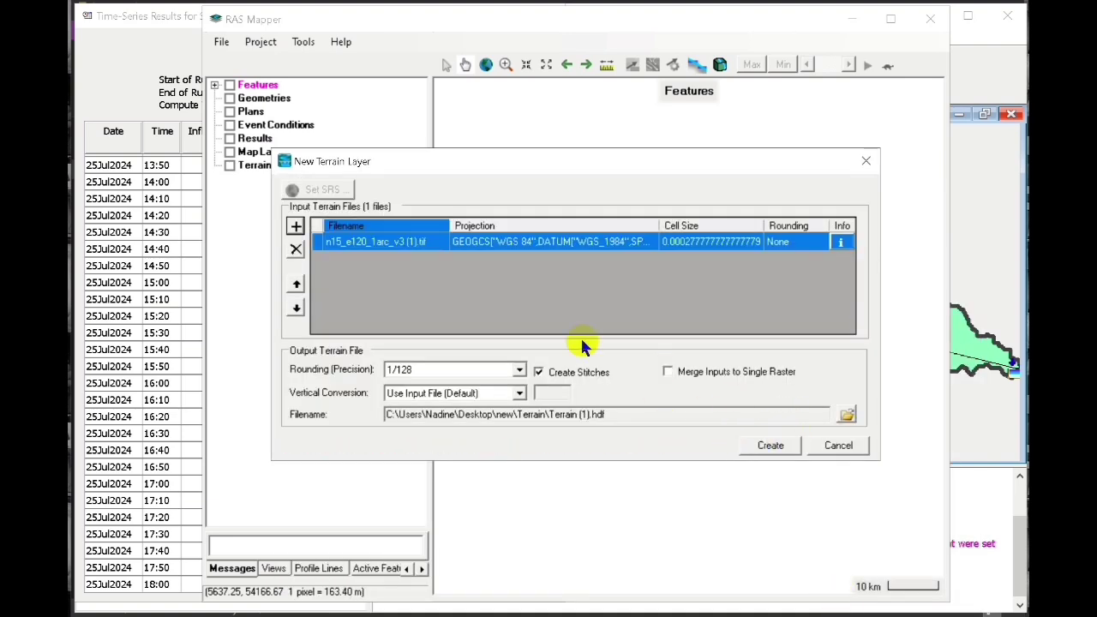
{"action": "left_click", "coordinate": [517, 370]}
{"action": "left_click", "coordinate": [418, 438]}
{"action": "left_click", "coordinate": [765, 447]}
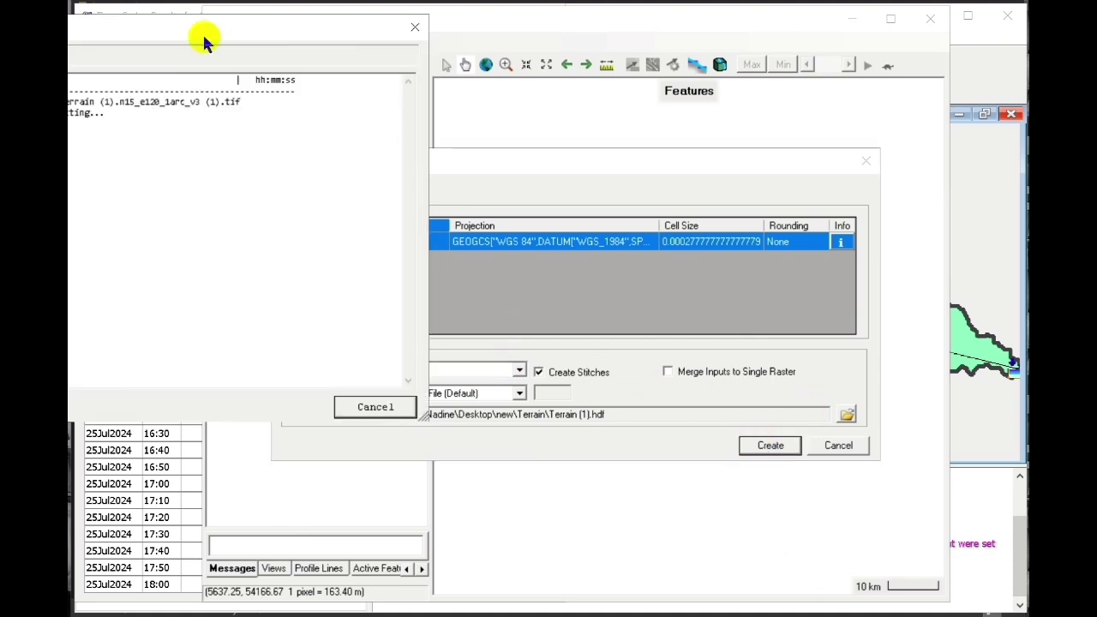
{"action": "left_click_drag", "start_coordinate": [206, 39], "coordinate": [611, 55]}
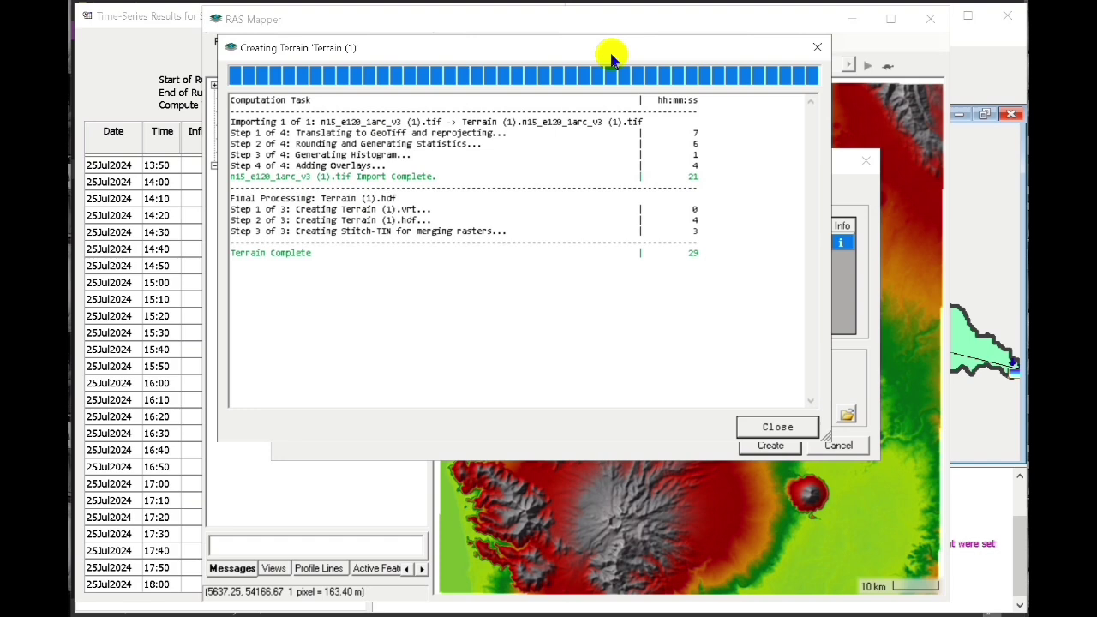
{"action": "left_click", "coordinate": [779, 429]}
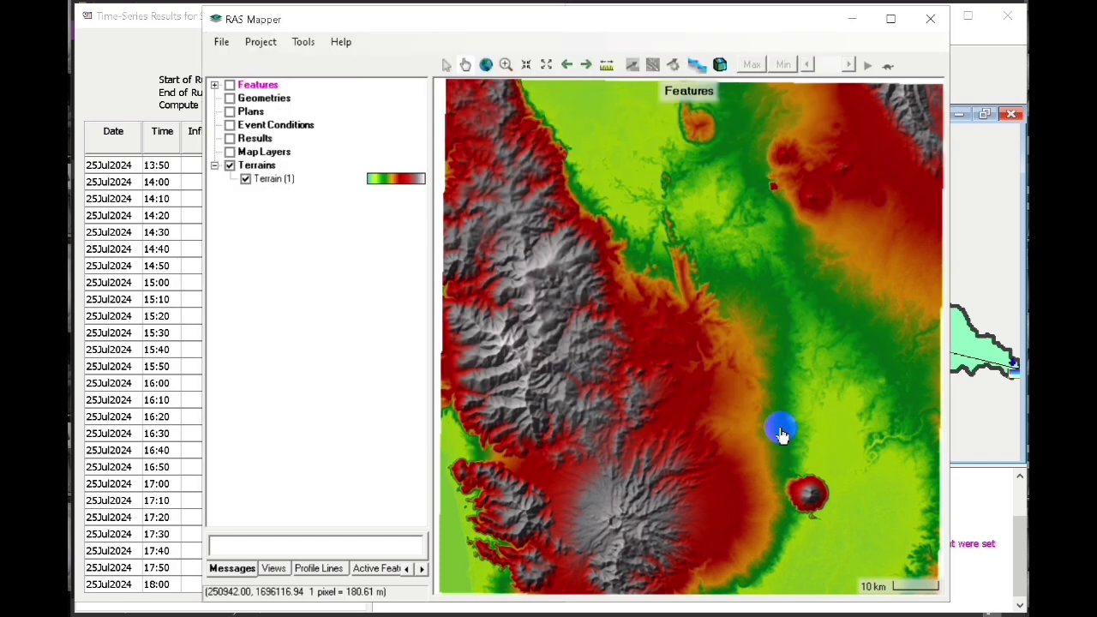
Step: Zoom into the terrain lowlands, create a geometry named New Geometry, and start editing it
{"action": "left_click_drag", "start_coordinate": [746, 509], "coordinate": [704, 261]}
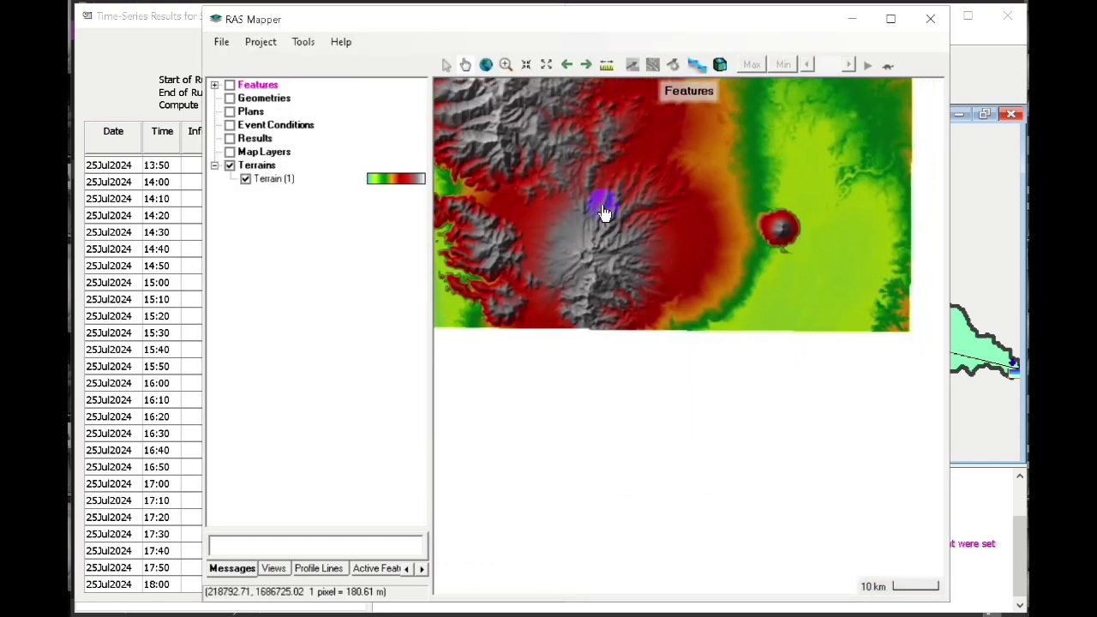
{"action": "left_click", "coordinate": [505, 65]}
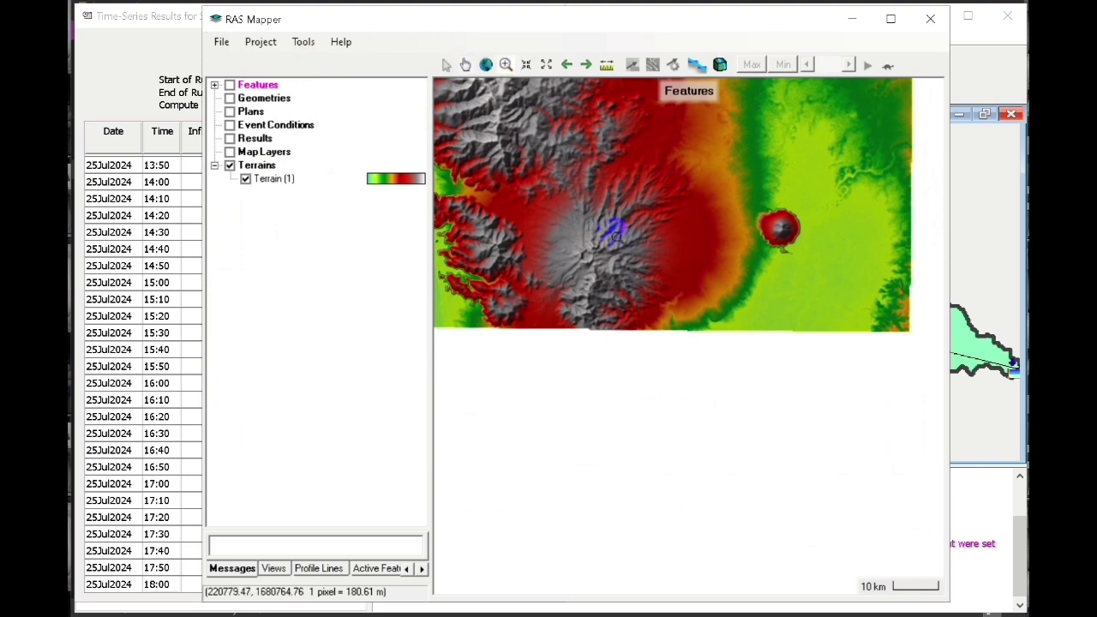
{"action": "left_click_drag", "start_coordinate": [614, 232], "coordinate": [781, 316]}
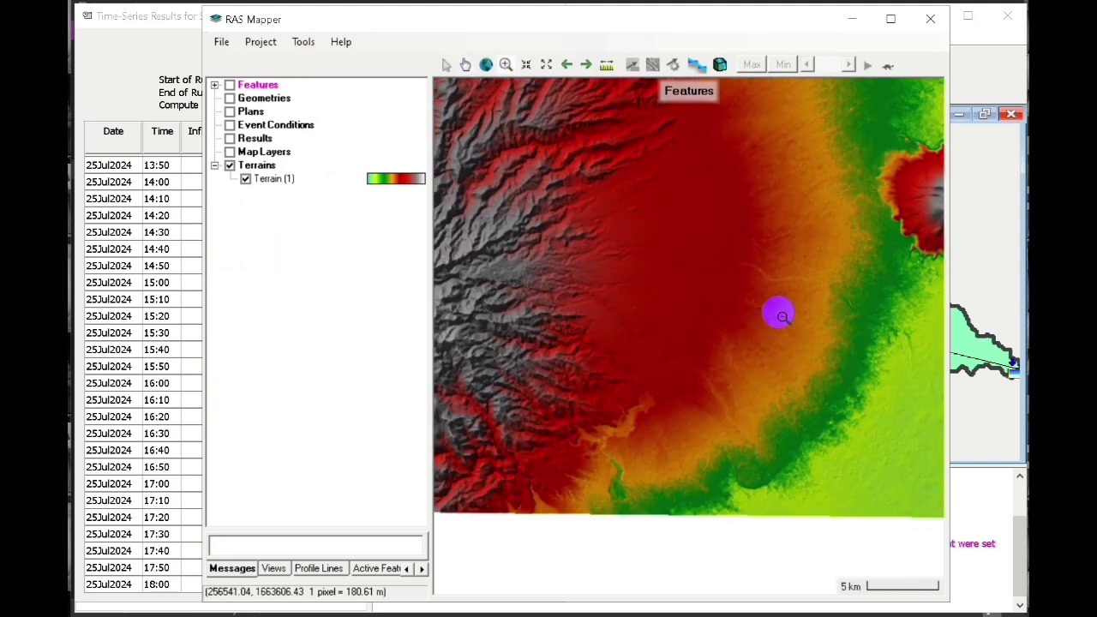
{"action": "left_click_drag", "start_coordinate": [575, 226], "coordinate": [891, 390]}
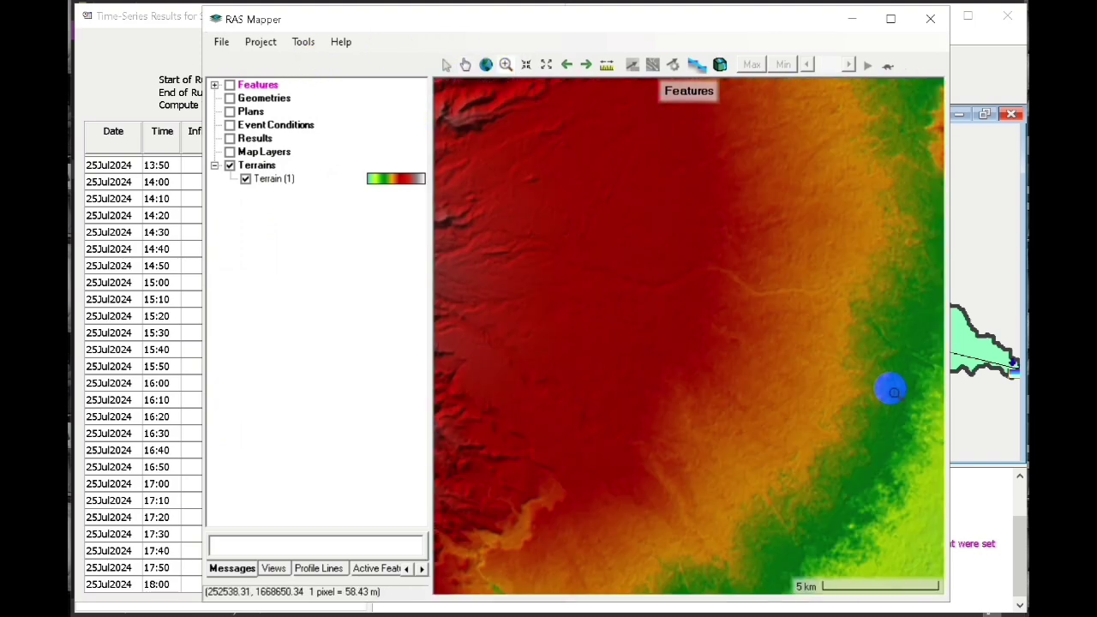
{"action": "right_click", "coordinate": [265, 99]}
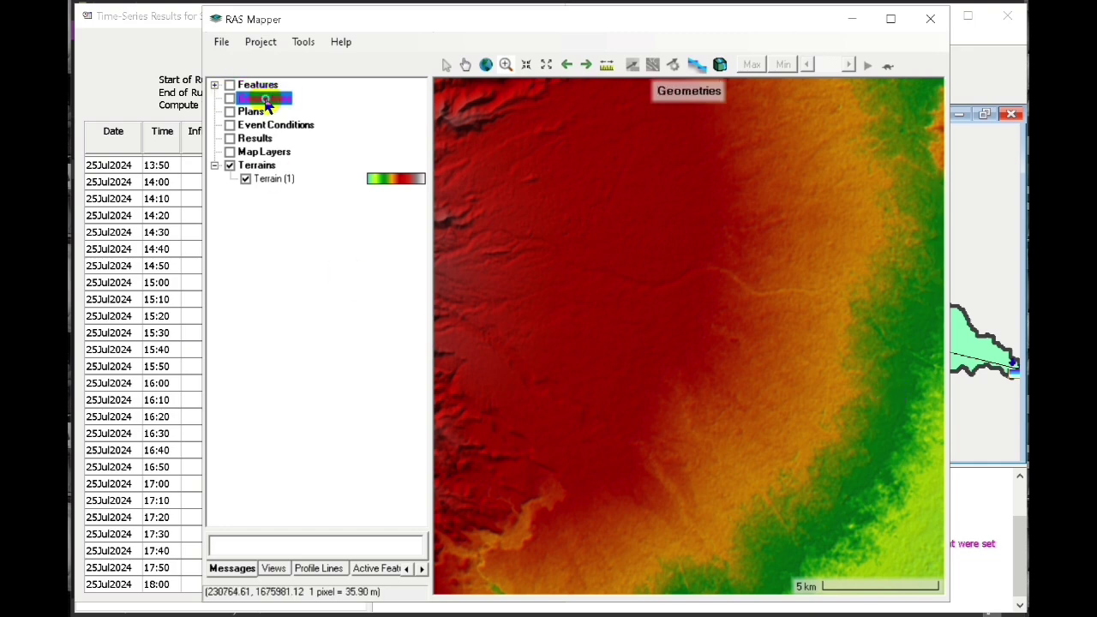
{"action": "left_click", "coordinate": [321, 109]}
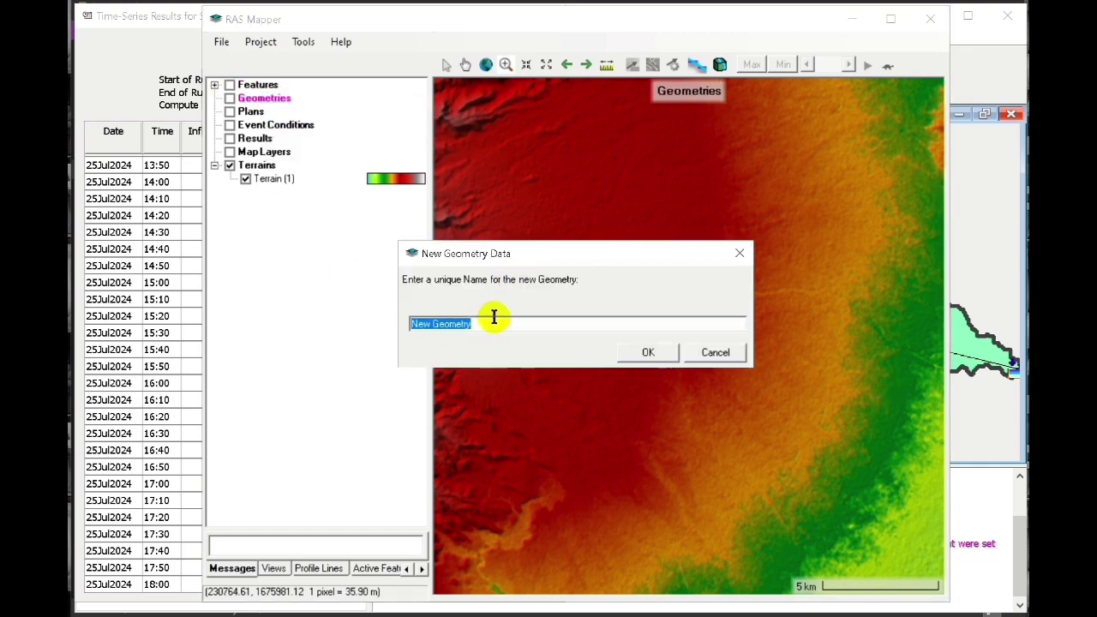
{"action": "left_click", "coordinate": [649, 354]}
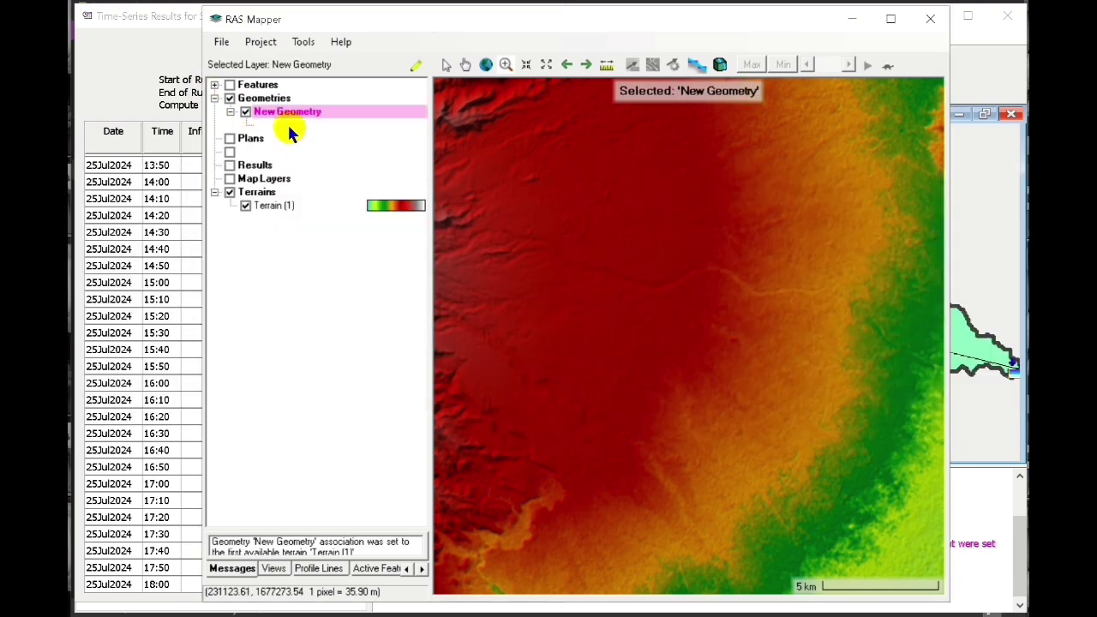
{"action": "right_click", "coordinate": [295, 118]}
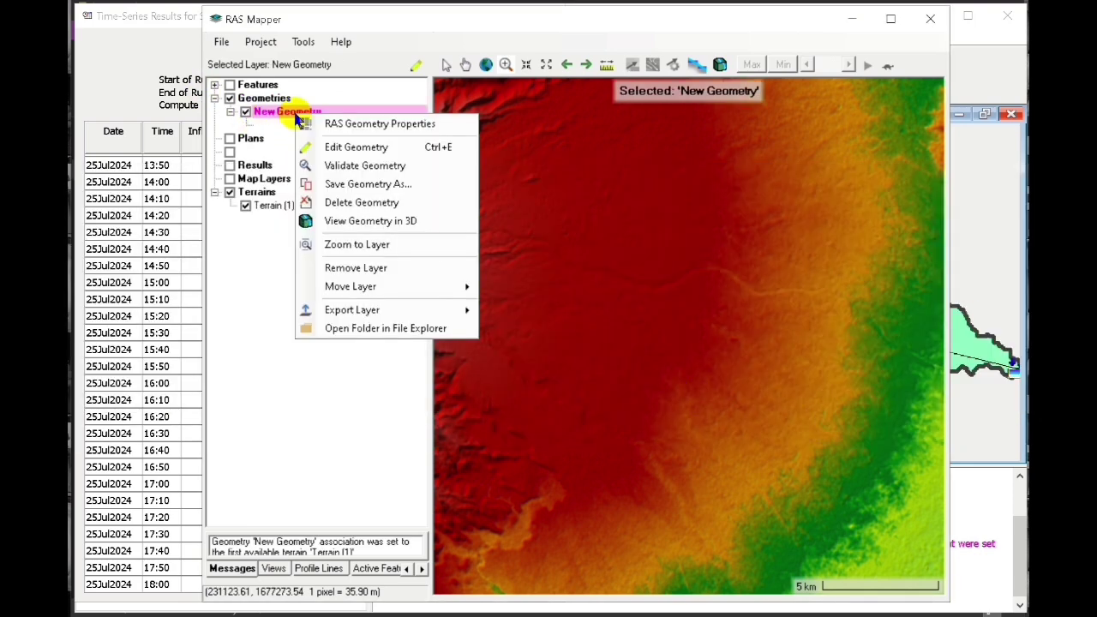
{"action": "left_click", "coordinate": [349, 147]}
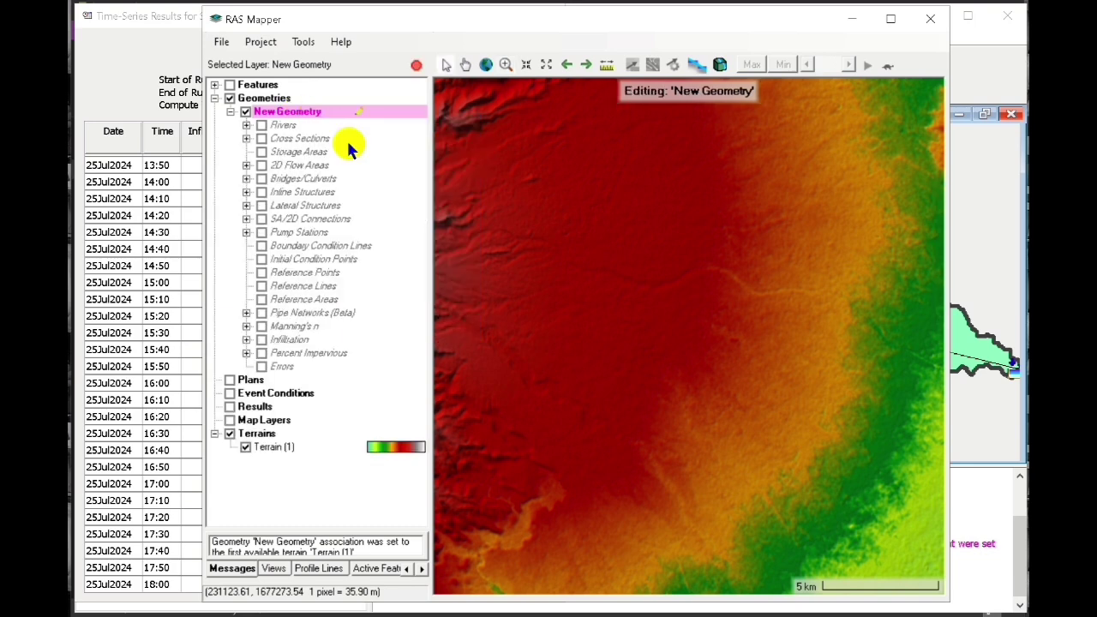
Step: Draw a six-vertex 2D flow area perimeter over the terrain lowlands
{"action": "left_click", "coordinate": [246, 166]}
{"action": "left_click", "coordinate": [286, 179]}
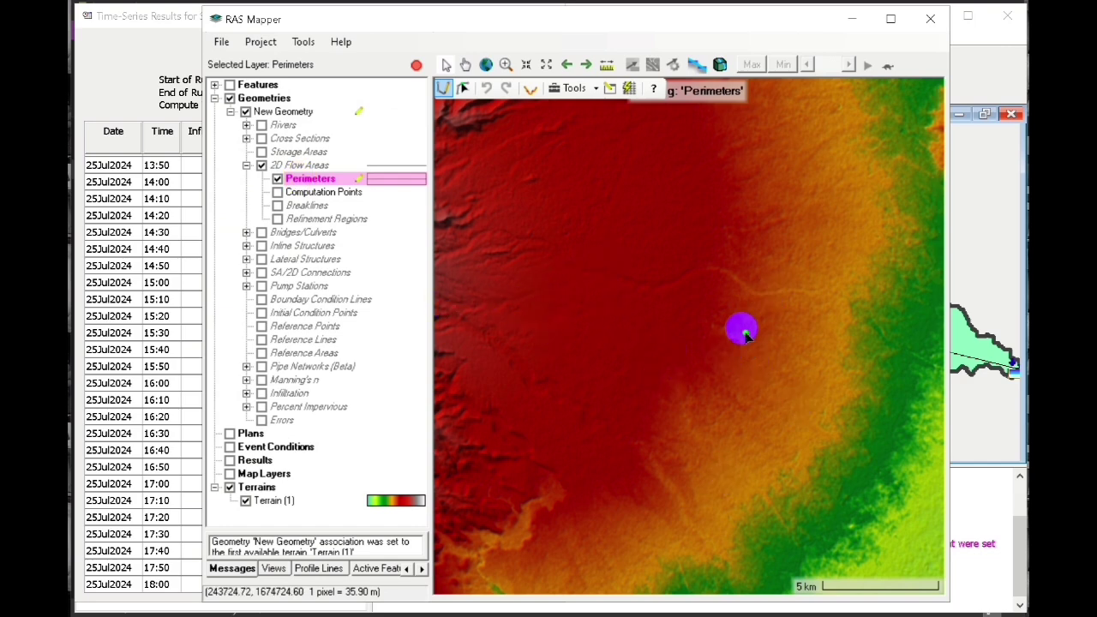
{"action": "left_click", "coordinate": [670, 320]}
{"action": "left_click", "coordinate": [807, 322]}
{"action": "left_click", "coordinate": [869, 399]}
{"action": "left_click", "coordinate": [809, 489]}
{"action": "left_click", "coordinate": [694, 490]}
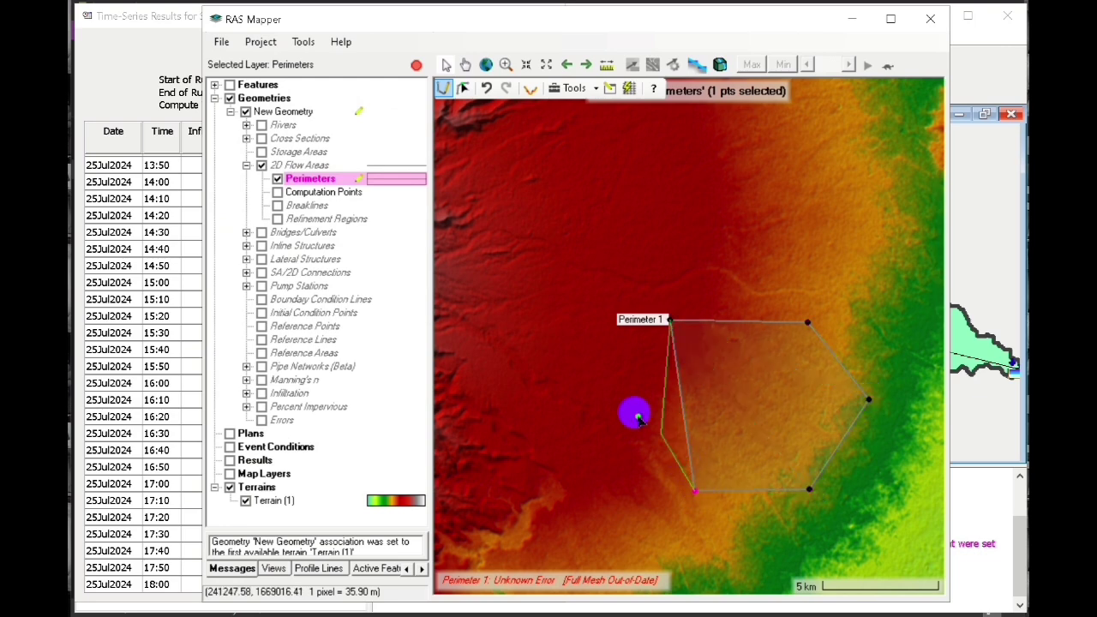
{"action": "double_click", "coordinate": [632, 366]}
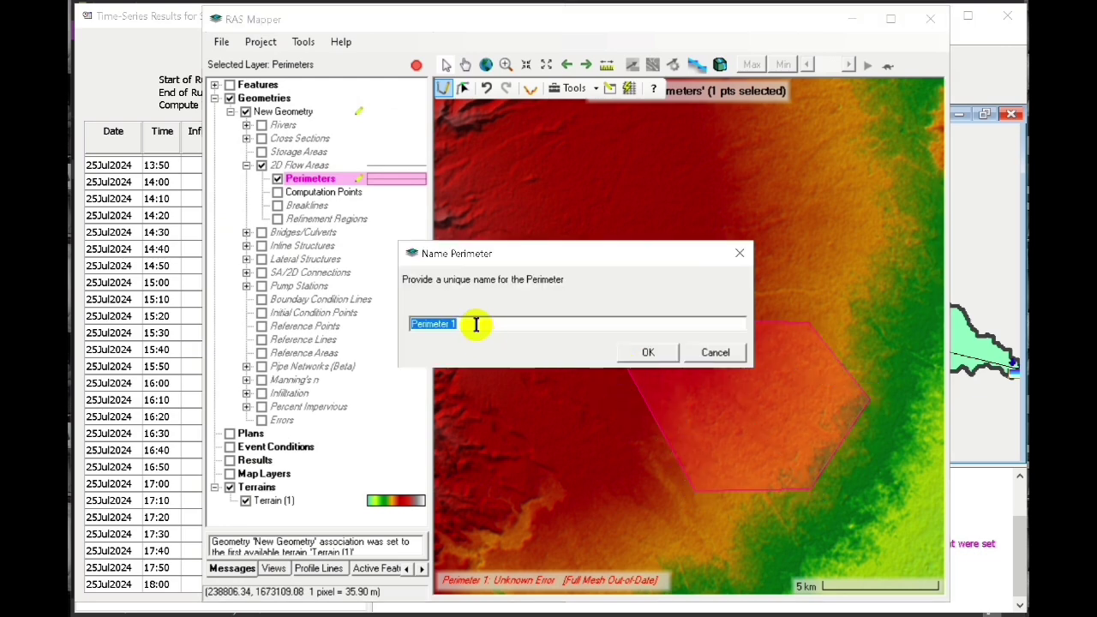
Step: Name the new perimeter floodplain
{"action": "type", "text": "2"}
{"action": "key", "text": "BackSpace"}
{"action": "type", "text": "floodplain"}
{"action": "left_click", "coordinate": [648, 353]}
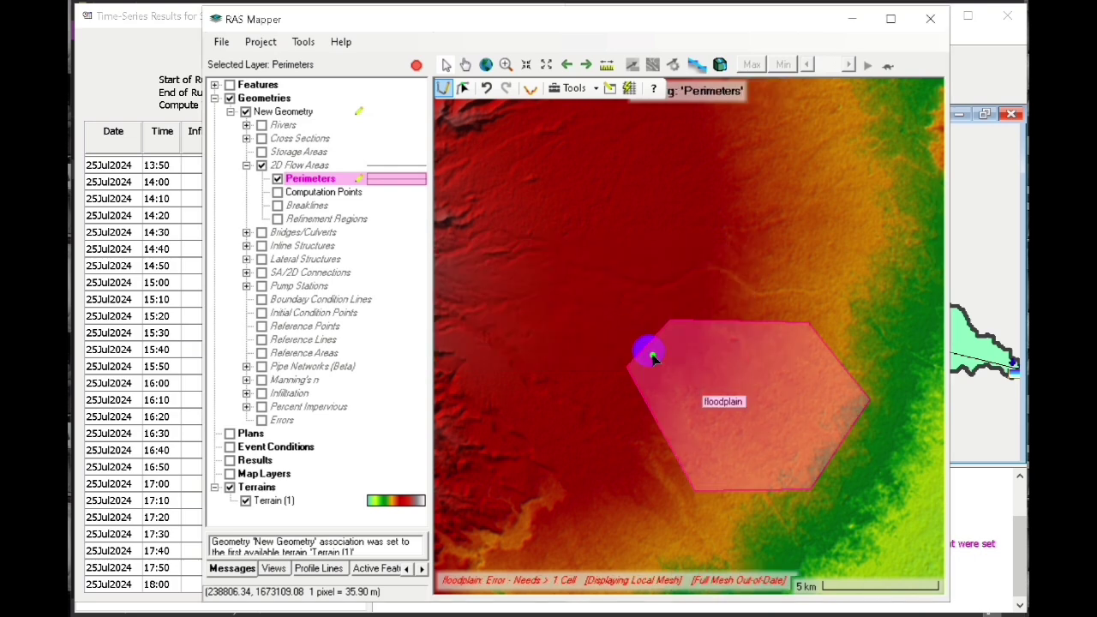
Step: Generate floodplain computation points at 50 m spacing, replacing the earlier 30 m points
{"action": "left_click_drag", "start_coordinate": [504, 226], "coordinate": [537, 226]}
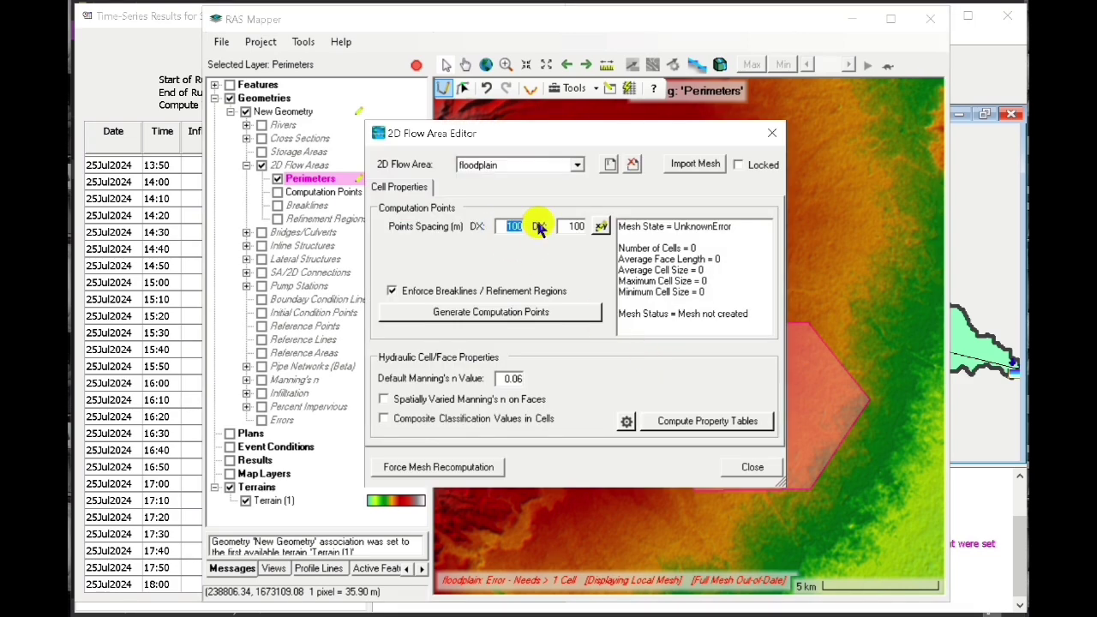
{"action": "left_click", "coordinate": [533, 311]}
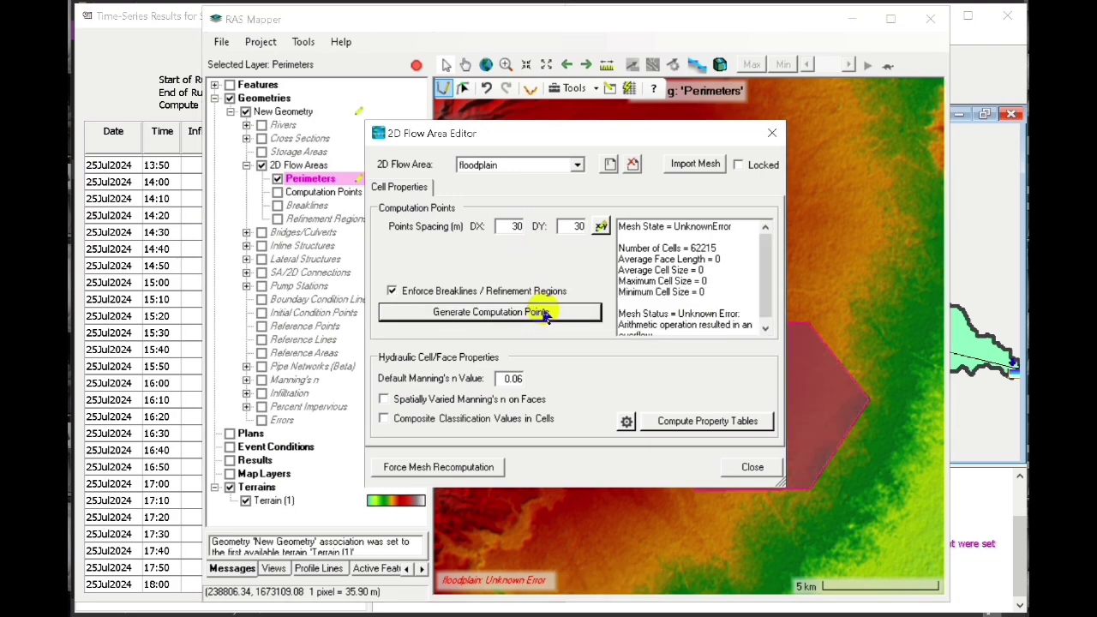
{"action": "left_click_drag", "start_coordinate": [509, 226], "coordinate": [533, 226]}
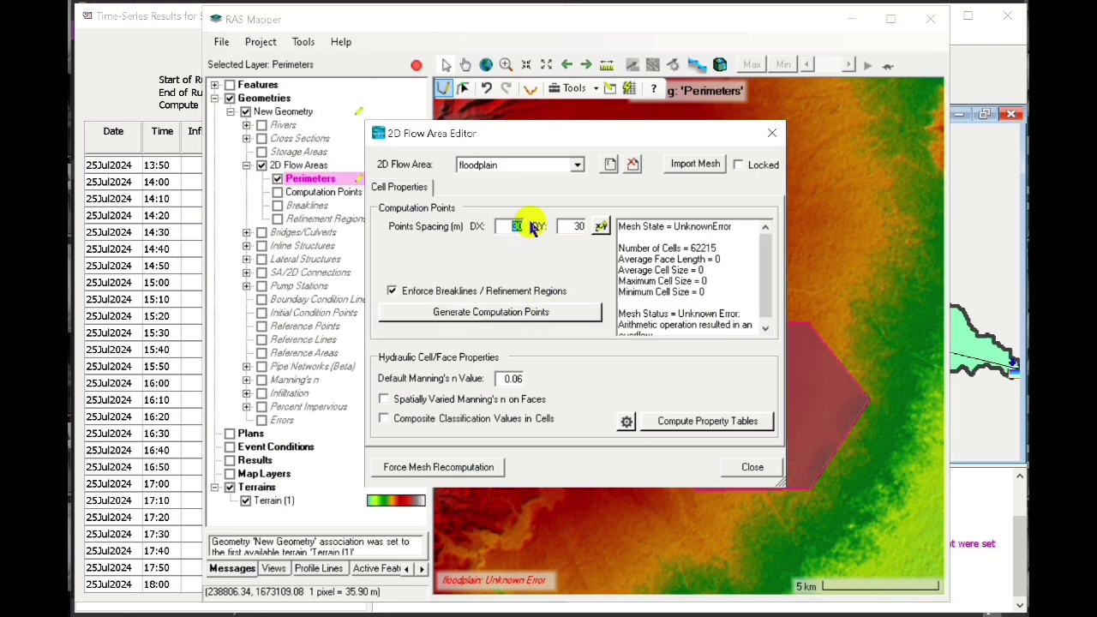
{"action": "left_click", "coordinate": [537, 311]}
{"action": "left_click", "coordinate": [491, 374]}
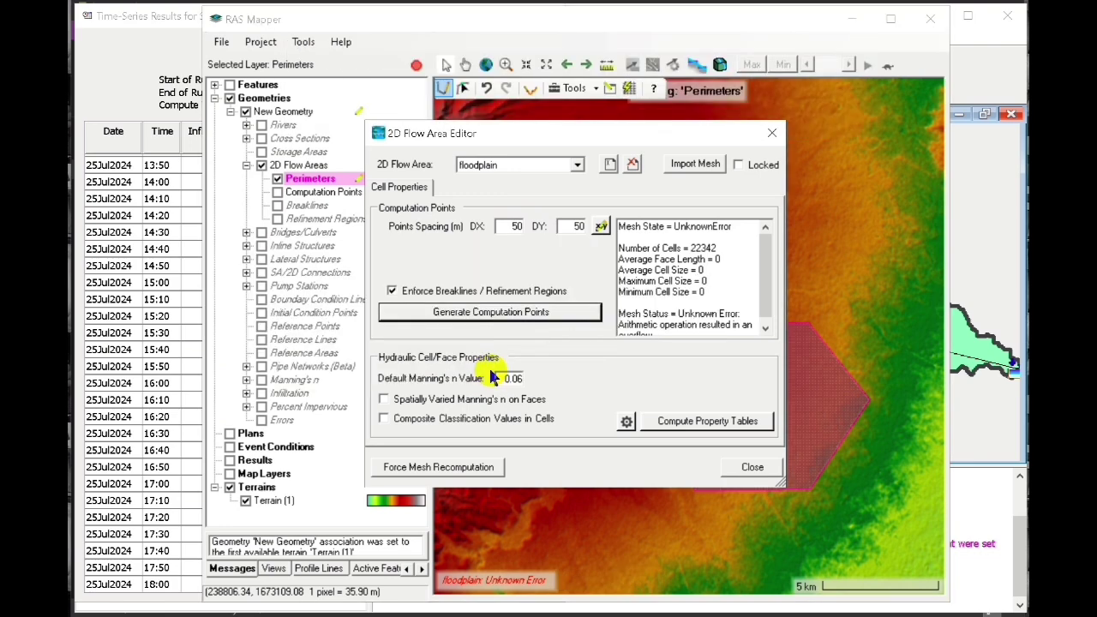
Step: Stop editing and save New Geometry, then zoom in on the mesh cells
{"action": "left_click", "coordinate": [771, 133]}
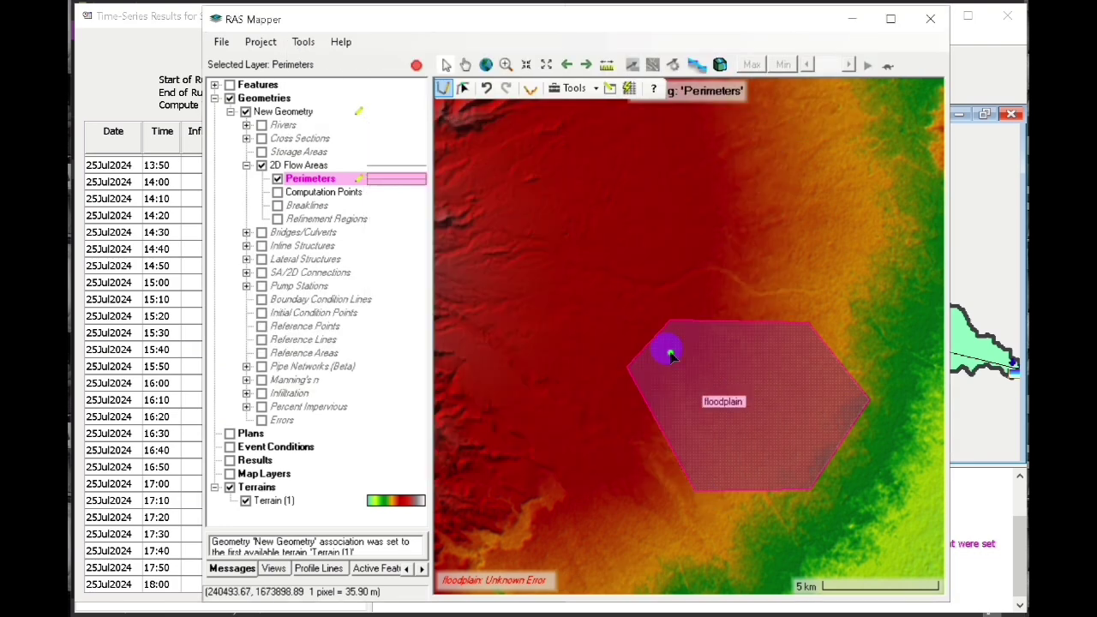
{"action": "left_click", "coordinate": [416, 66]}
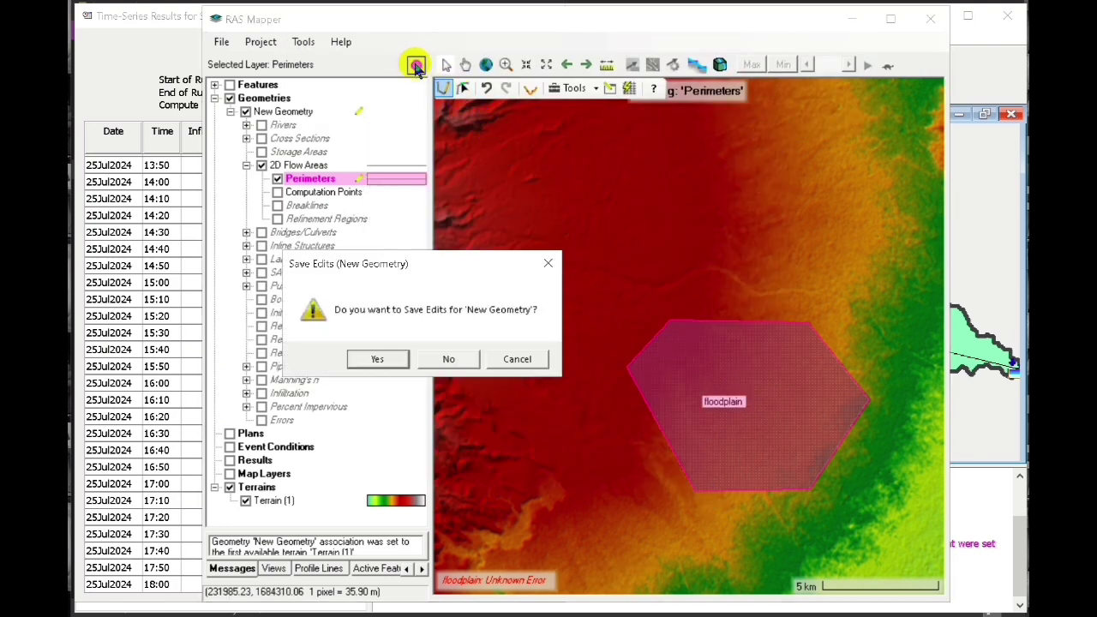
{"action": "left_click", "coordinate": [377, 360]}
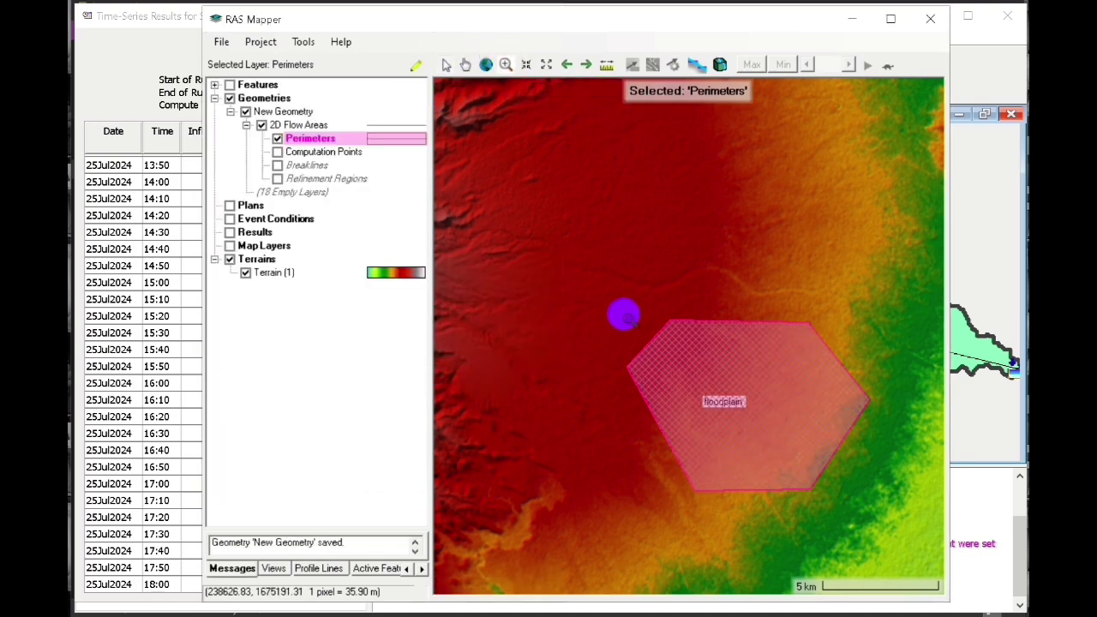
{"action": "left_click_drag", "start_coordinate": [624, 312], "coordinate": [690, 367]}
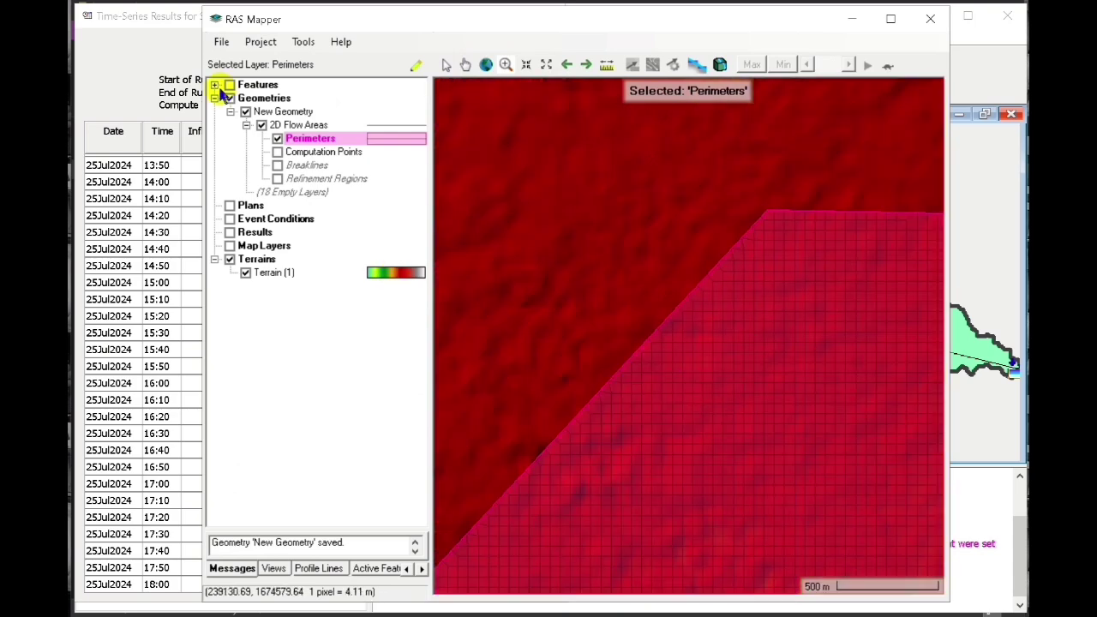
Step: Draw a short boundary line named inflowhydrograph on the floodplain's upper-left edge
{"action": "left_click", "coordinate": [302, 125]}
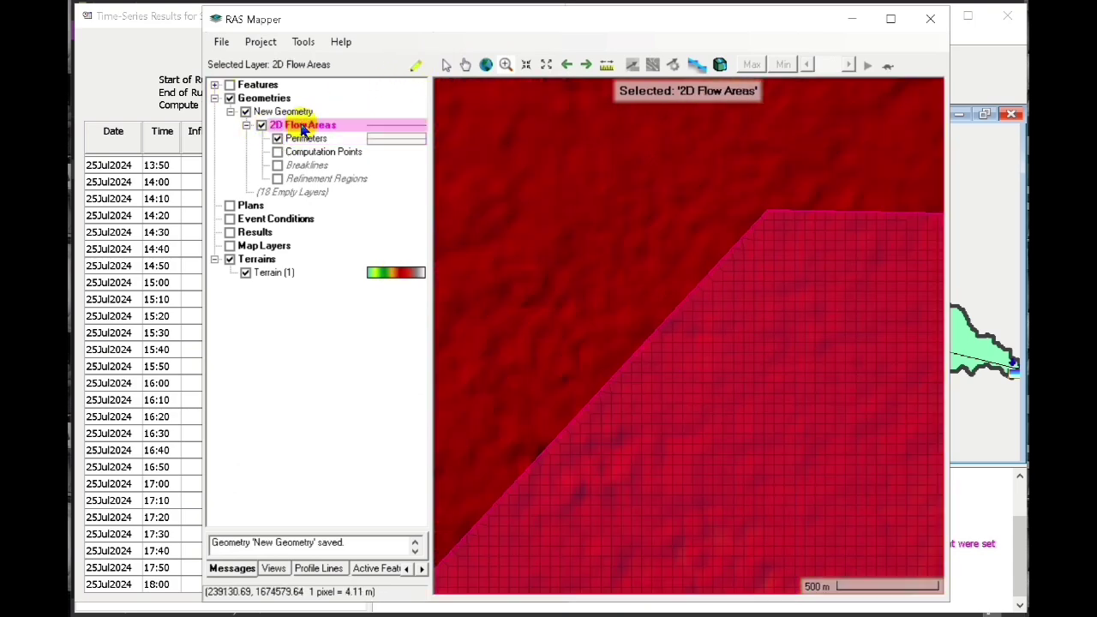
{"action": "left_click", "coordinate": [418, 66]}
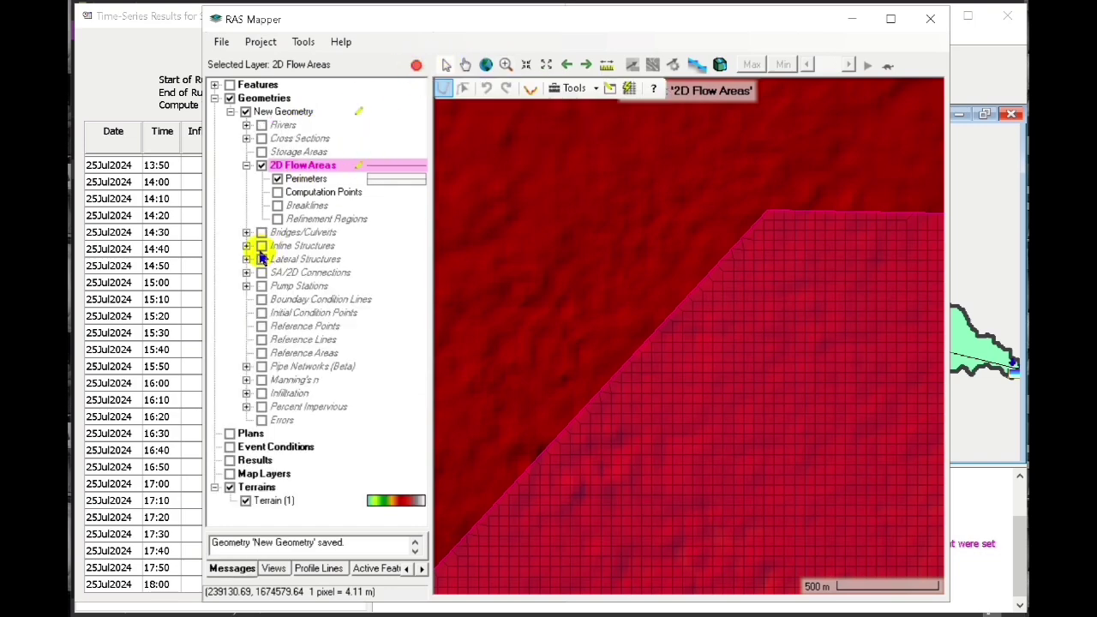
{"action": "left_click", "coordinate": [261, 299]}
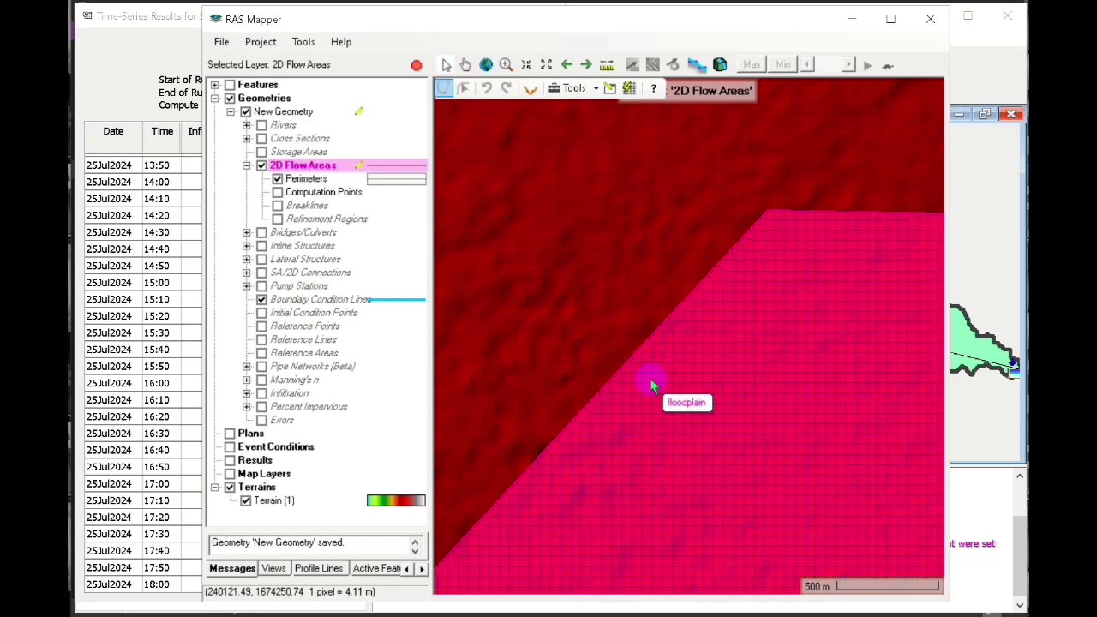
{"action": "left_click", "coordinate": [310, 298]}
{"action": "left_click", "coordinate": [531, 460]}
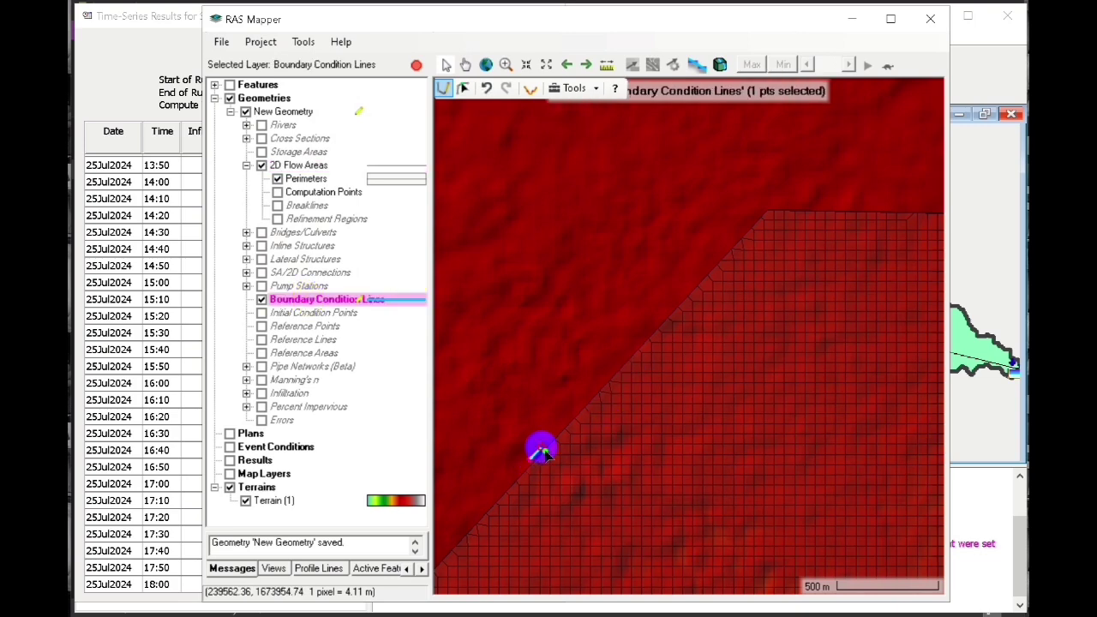
{"action": "double_click", "coordinate": [537, 449]}
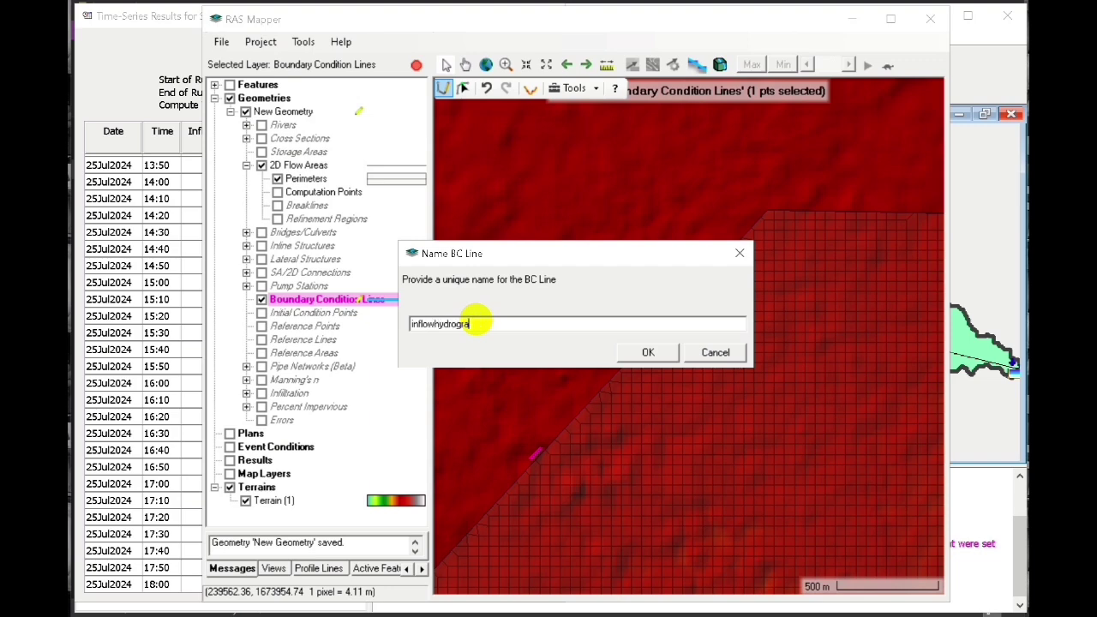
{"action": "left_click", "coordinate": [638, 354]}
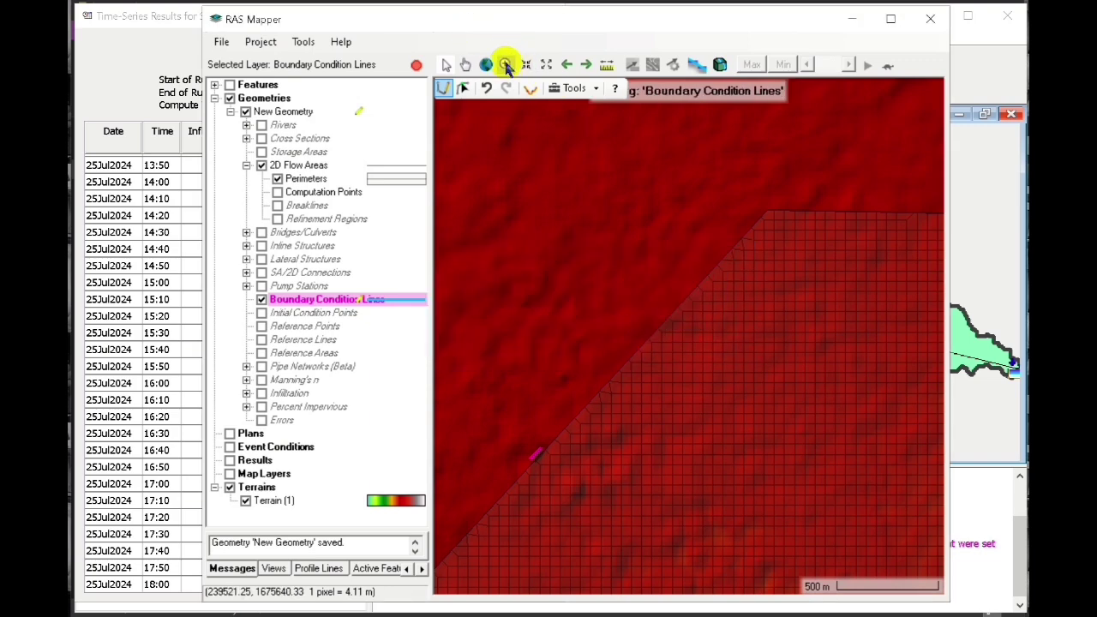
Step: Draw an outflow boundary line along the floodplain's right and bottom edges
{"action": "left_click", "coordinate": [545, 66]}
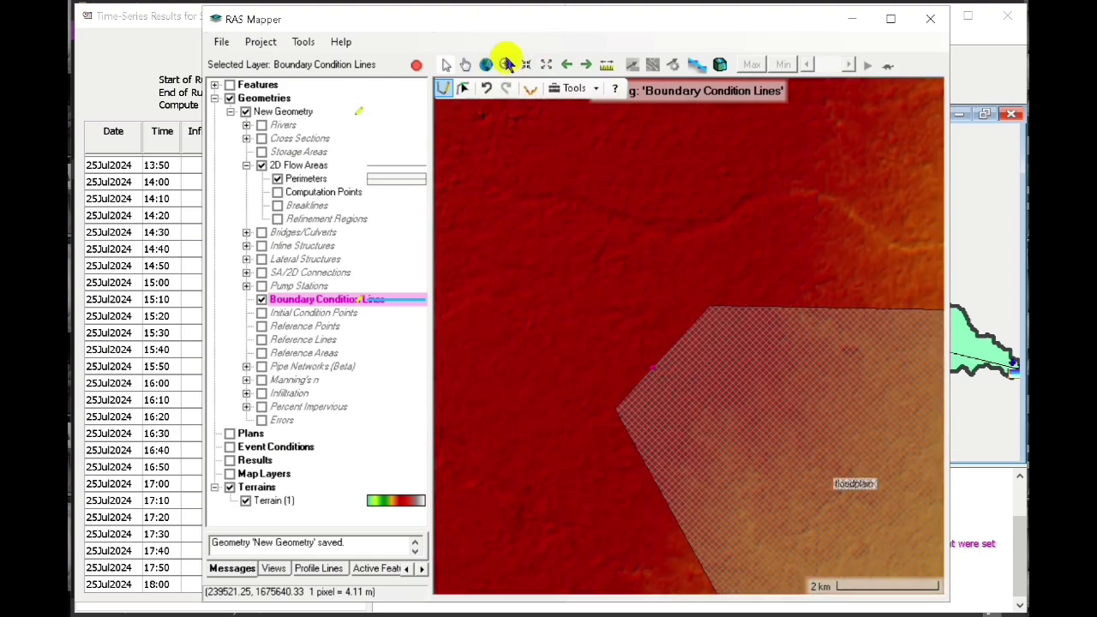
{"action": "left_click", "coordinate": [465, 65]}
{"action": "left_click_drag", "start_coordinate": [842, 440], "coordinate": [649, 281]}
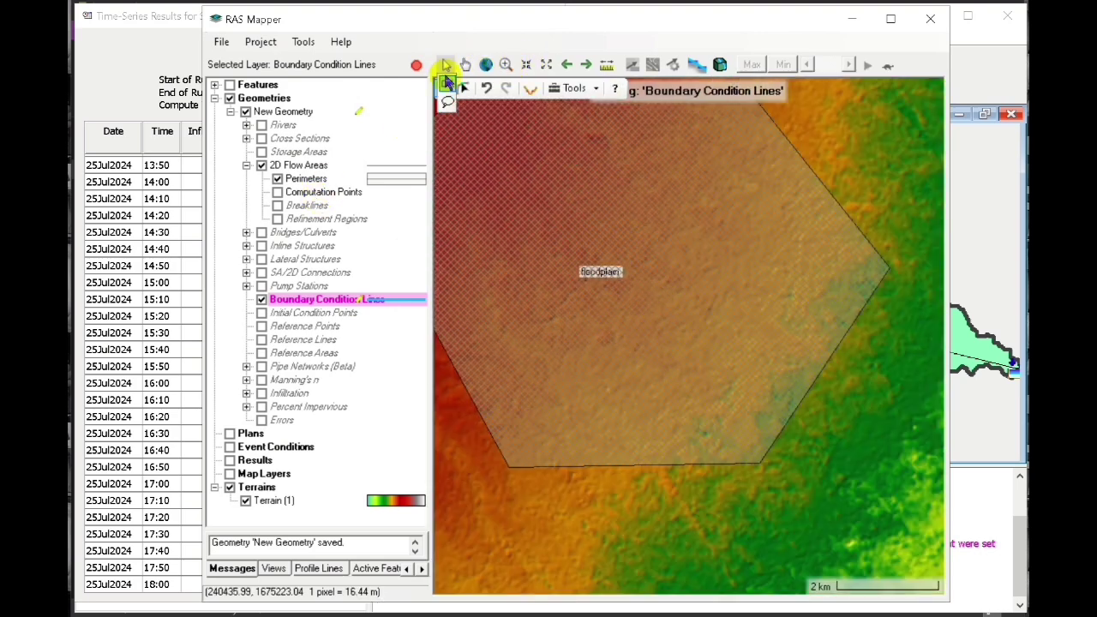
{"action": "left_click", "coordinate": [775, 113]}
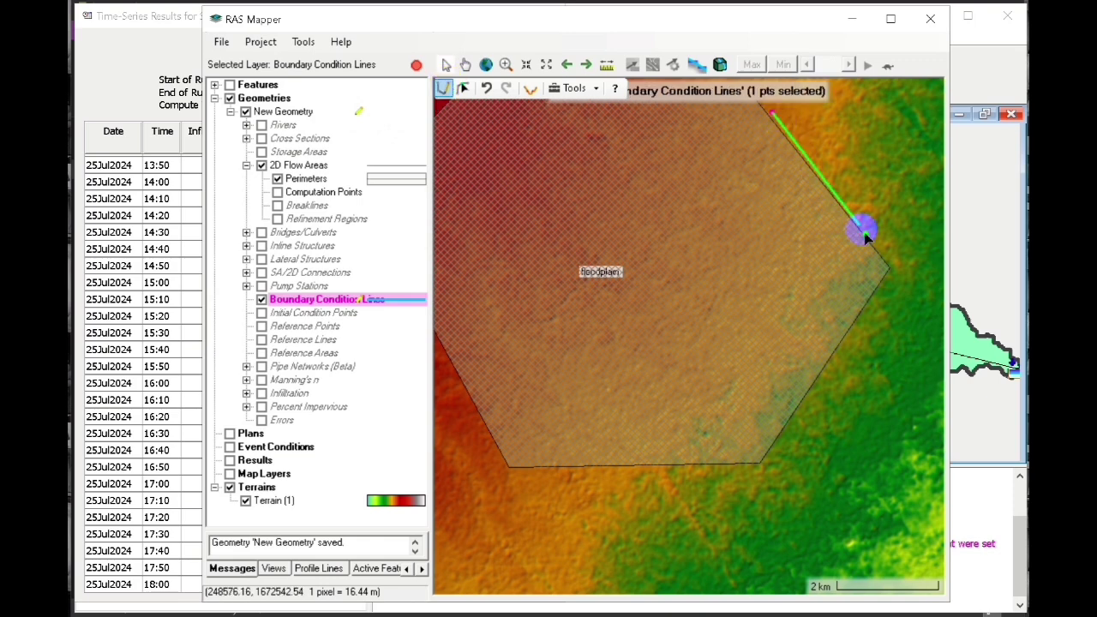
{"action": "left_click", "coordinate": [893, 268]}
{"action": "left_click", "coordinate": [762, 467]}
{"action": "left_click", "coordinate": [505, 469]}
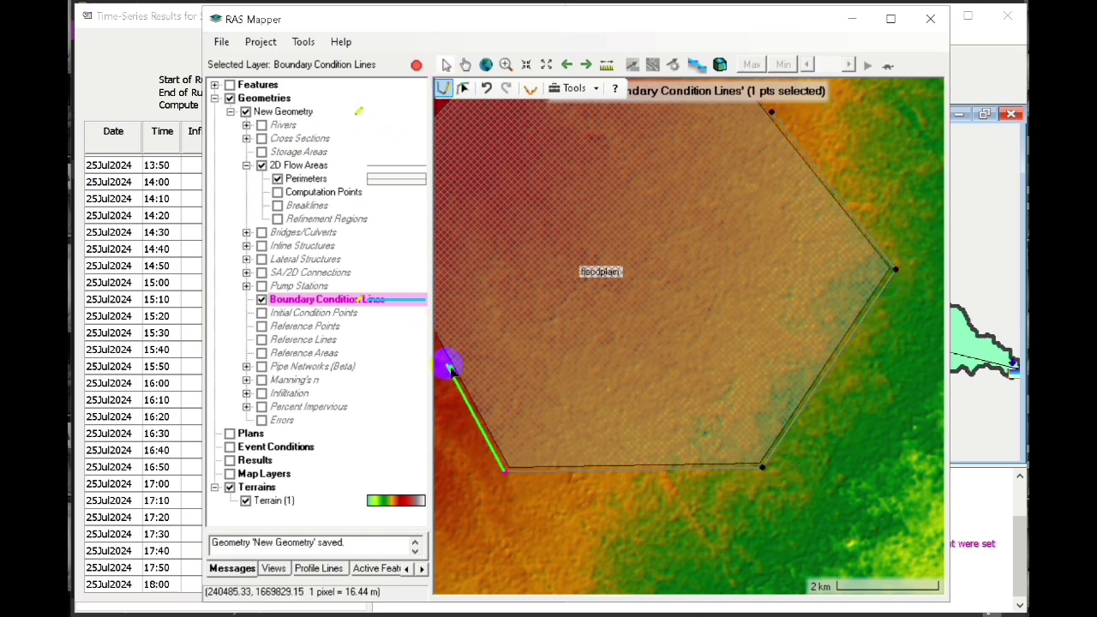
{"action": "double_click", "coordinate": [447, 368]}
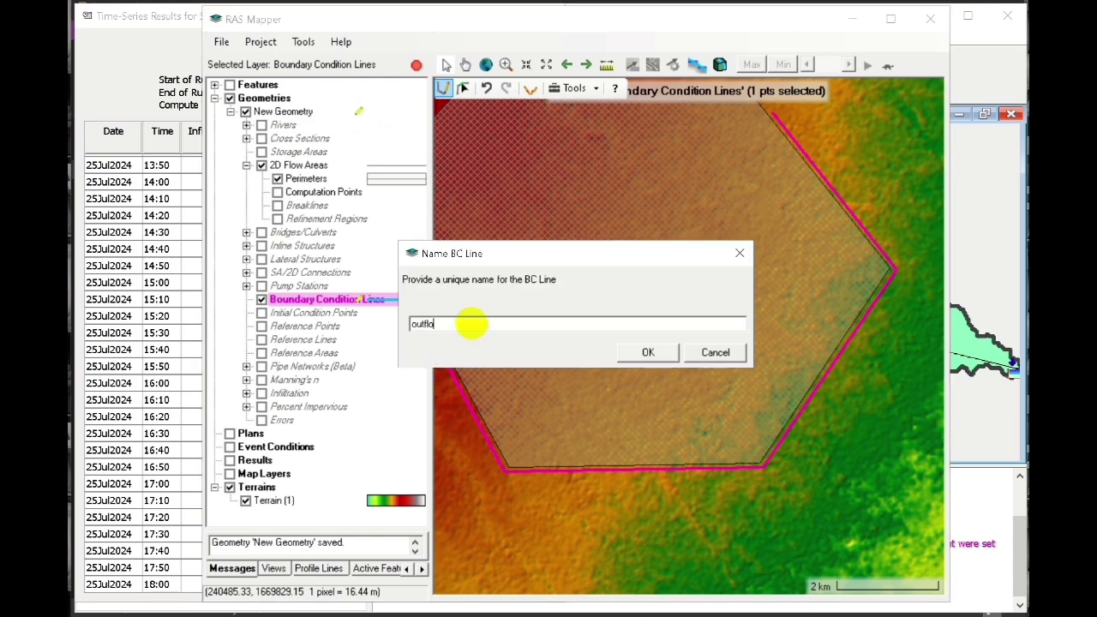
Step: Name the second line outflow, then stop editing and save the geometry
{"action": "left_click", "coordinate": [651, 350]}
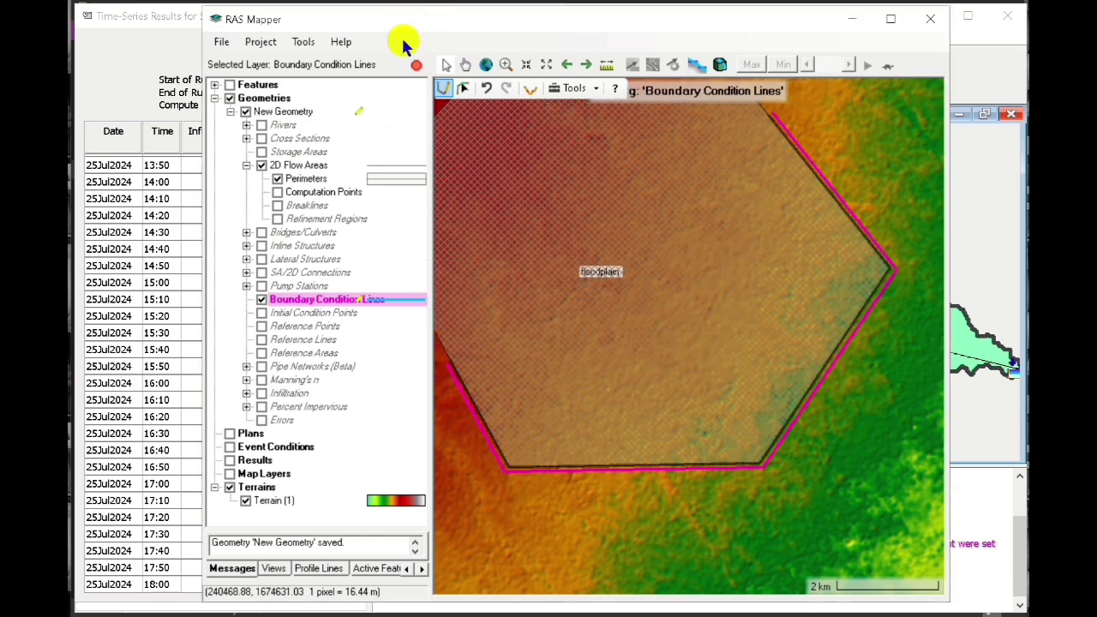
{"action": "left_click", "coordinate": [417, 66]}
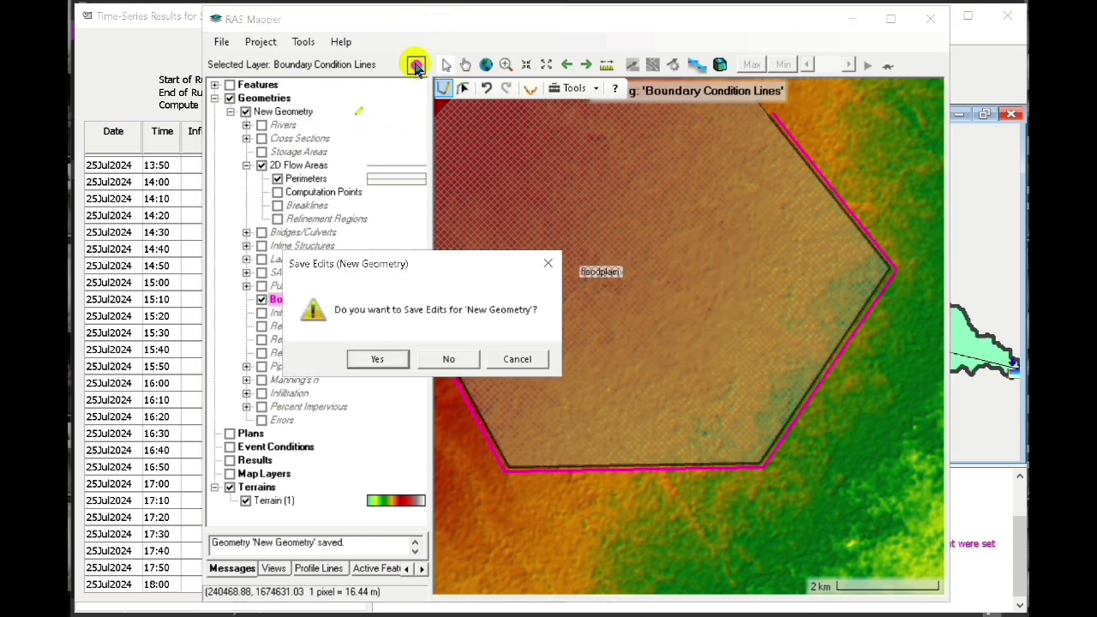
{"action": "left_click", "coordinate": [377, 360]}
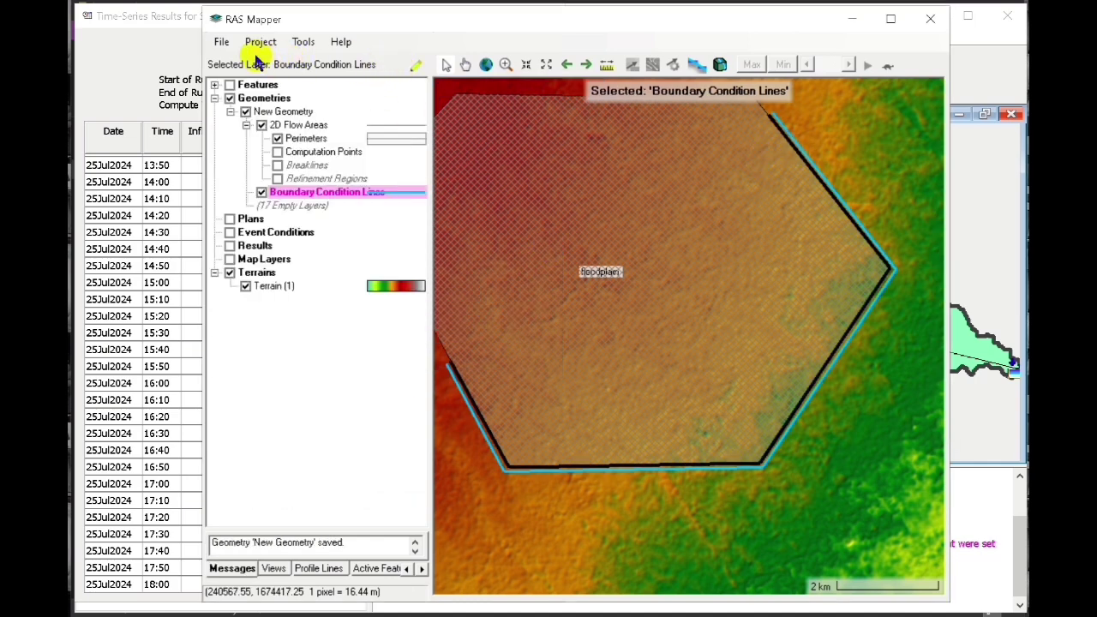
{"action": "left_click", "coordinate": [221, 41]}
{"action": "left_click", "coordinate": [334, 60]}
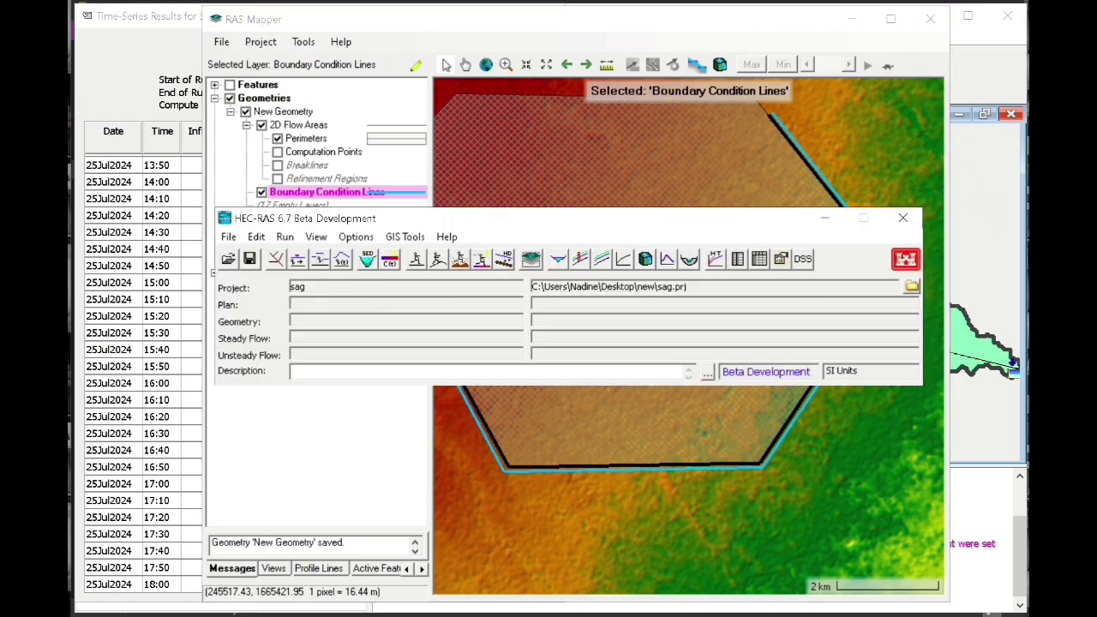
Step: Open New Geometry in the Geometric Data editor and save it to the sag project
{"action": "left_click", "coordinate": [254, 236]}
{"action": "left_click", "coordinate": [273, 263]}
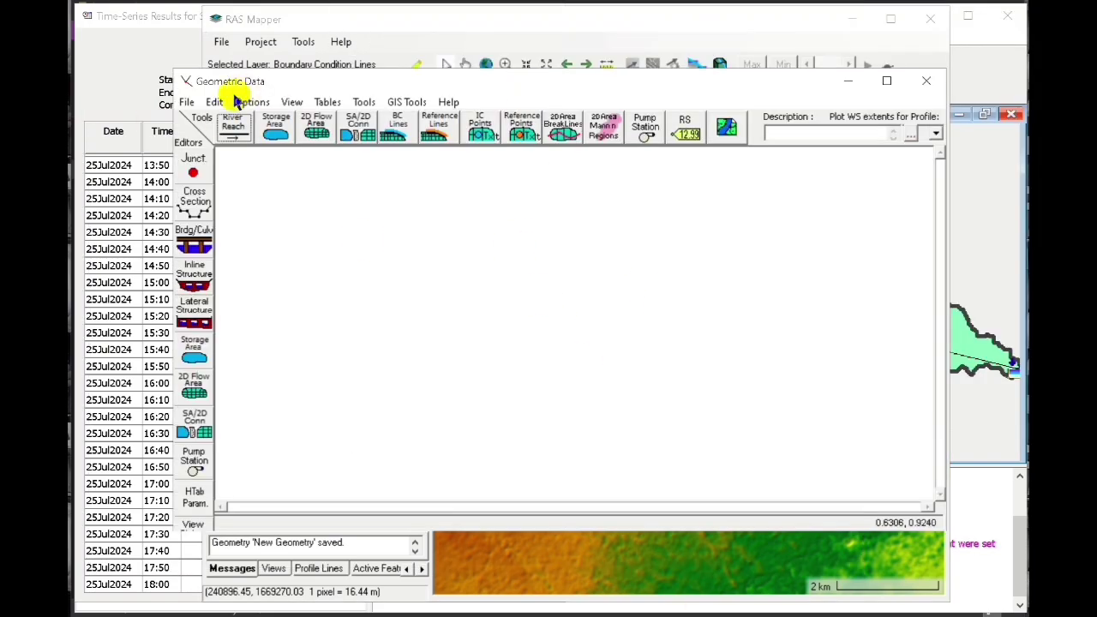
{"action": "left_click", "coordinate": [187, 102]}
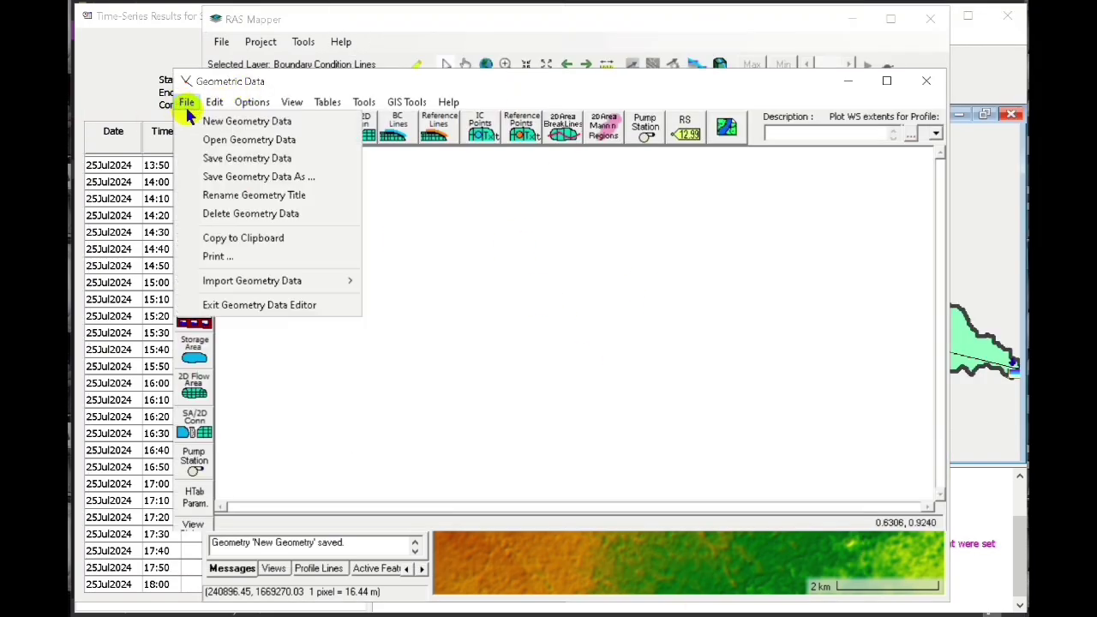
{"action": "left_click", "coordinate": [208, 140]}
{"action": "left_click", "coordinate": [374, 189]}
{"action": "double_click", "coordinate": [373, 189]}
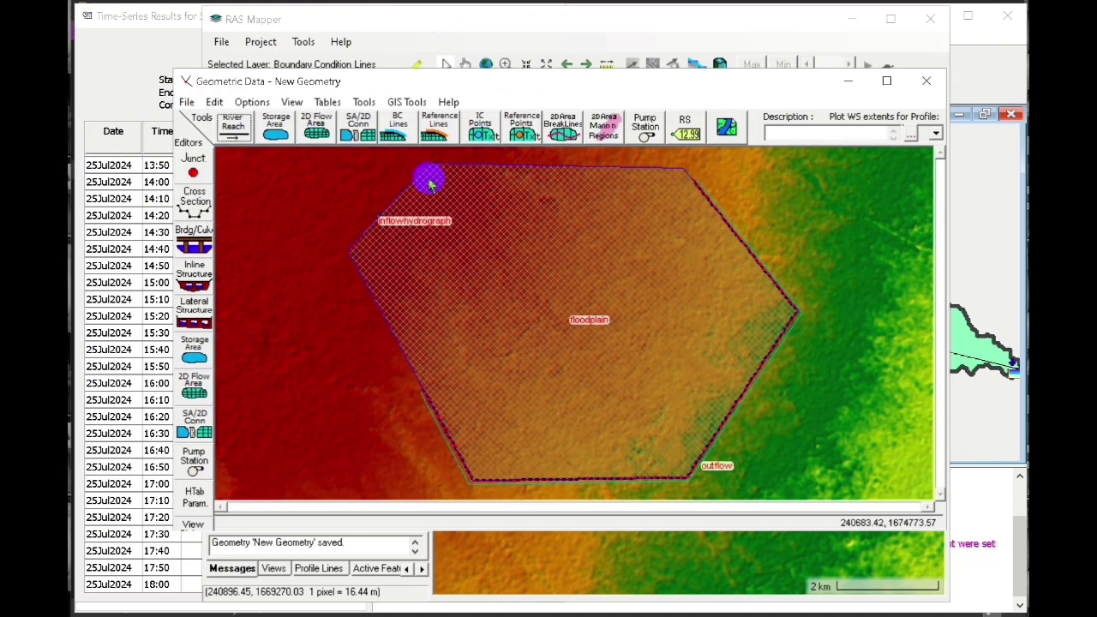
{"action": "left_click", "coordinate": [187, 102]}
{"action": "left_click", "coordinate": [214, 158]}
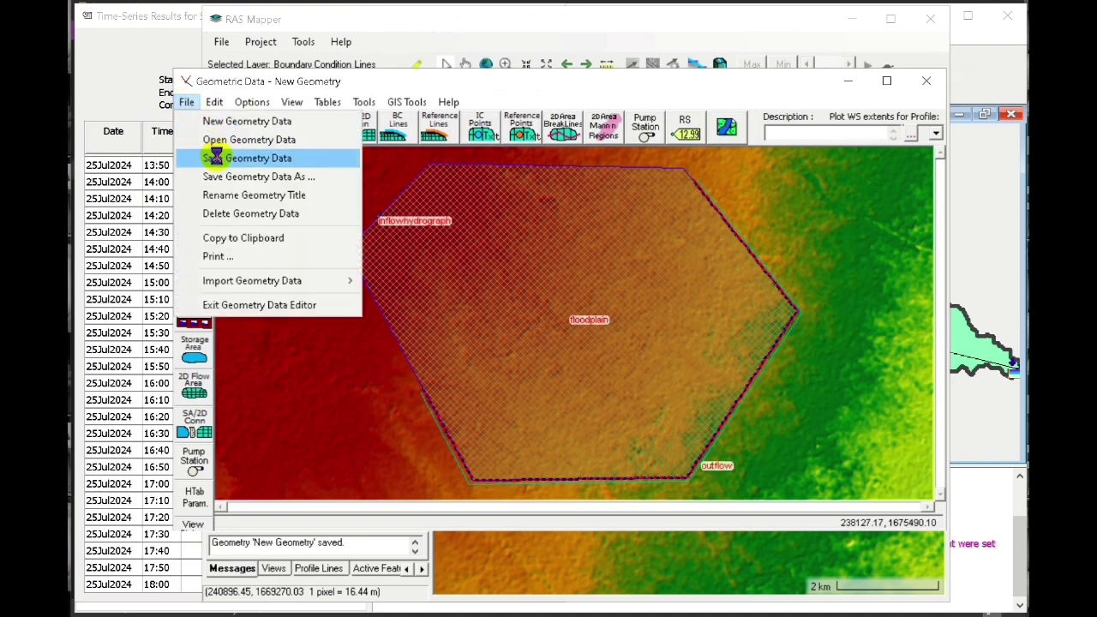
{"action": "left_click", "coordinate": [924, 83]}
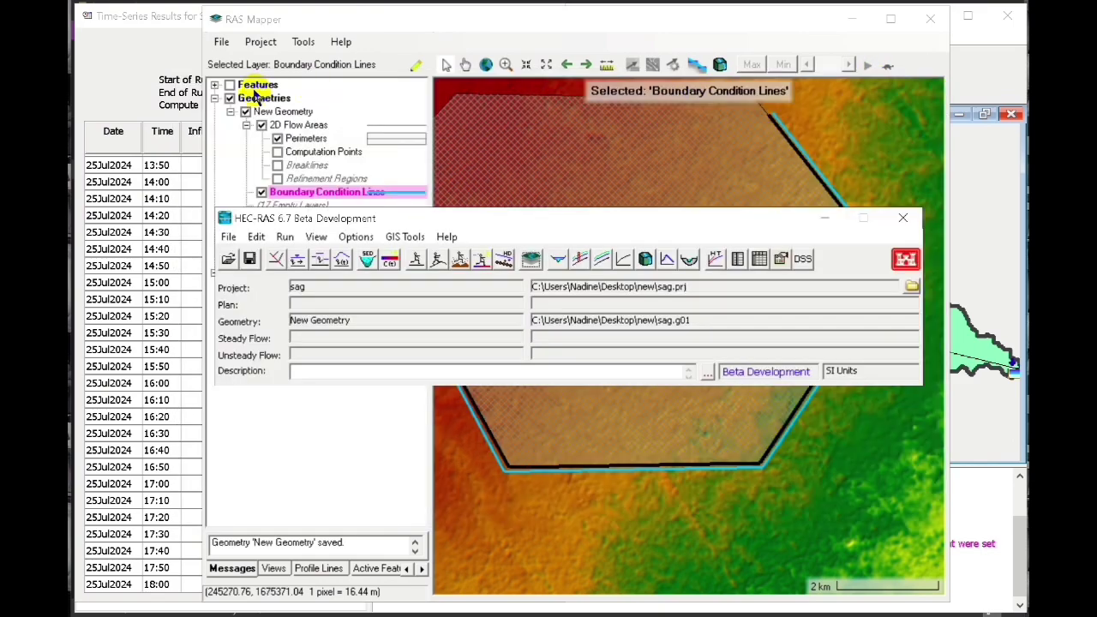
Step: Set the outflow boundary to a Normal Depth condition
{"action": "left_click", "coordinate": [256, 238]}
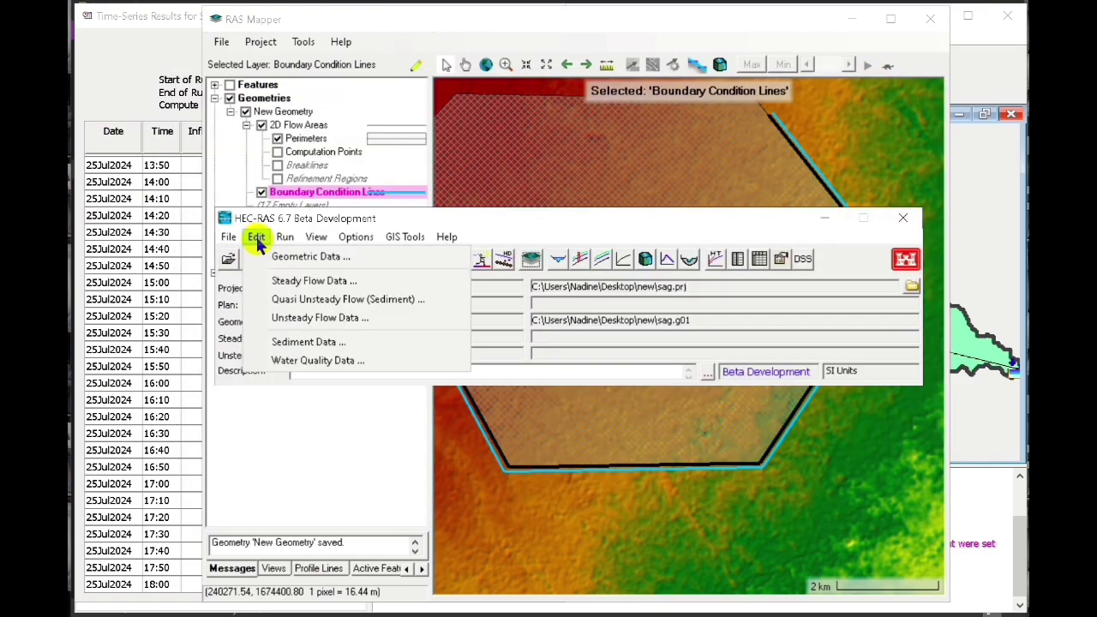
{"action": "left_click", "coordinate": [292, 317]}
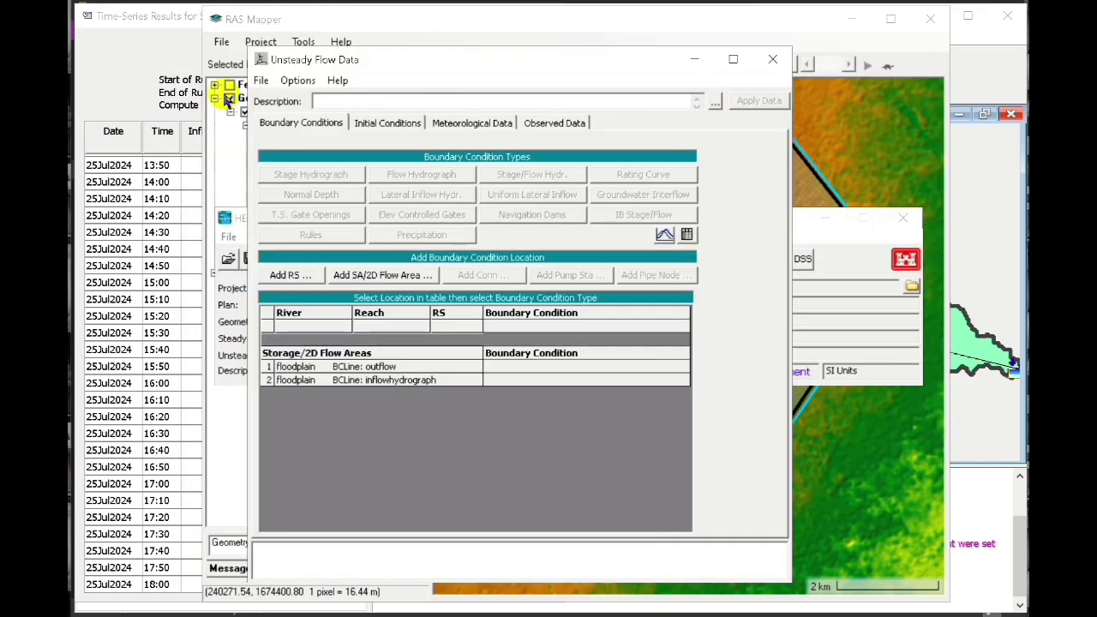
{"action": "left_click", "coordinate": [522, 384]}
{"action": "left_click", "coordinate": [521, 366]}
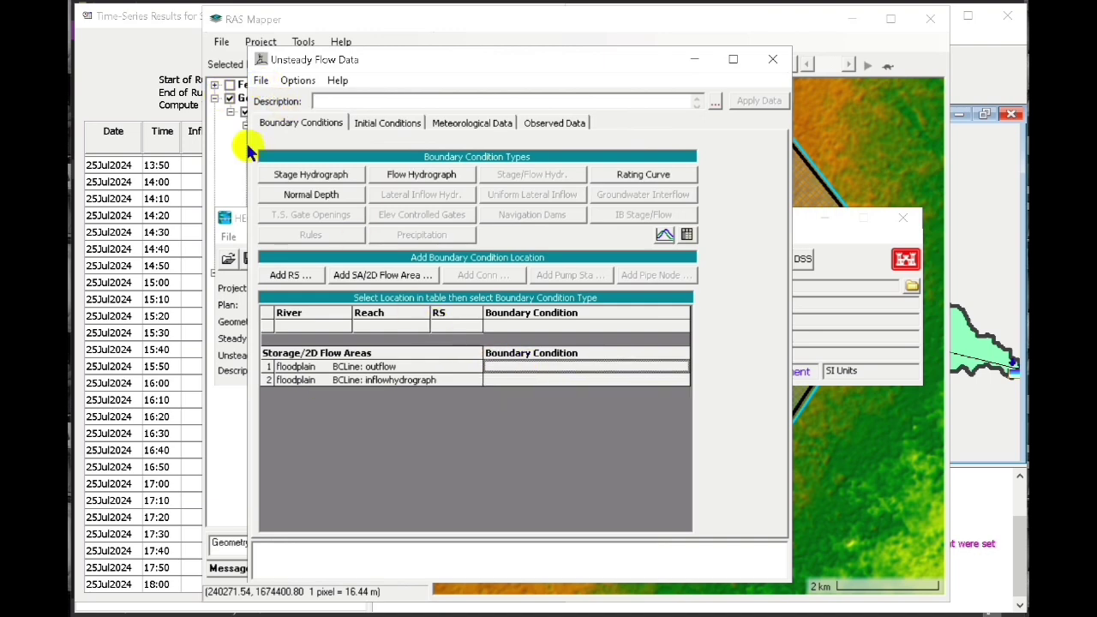
{"action": "left_click", "coordinate": [311, 195]}
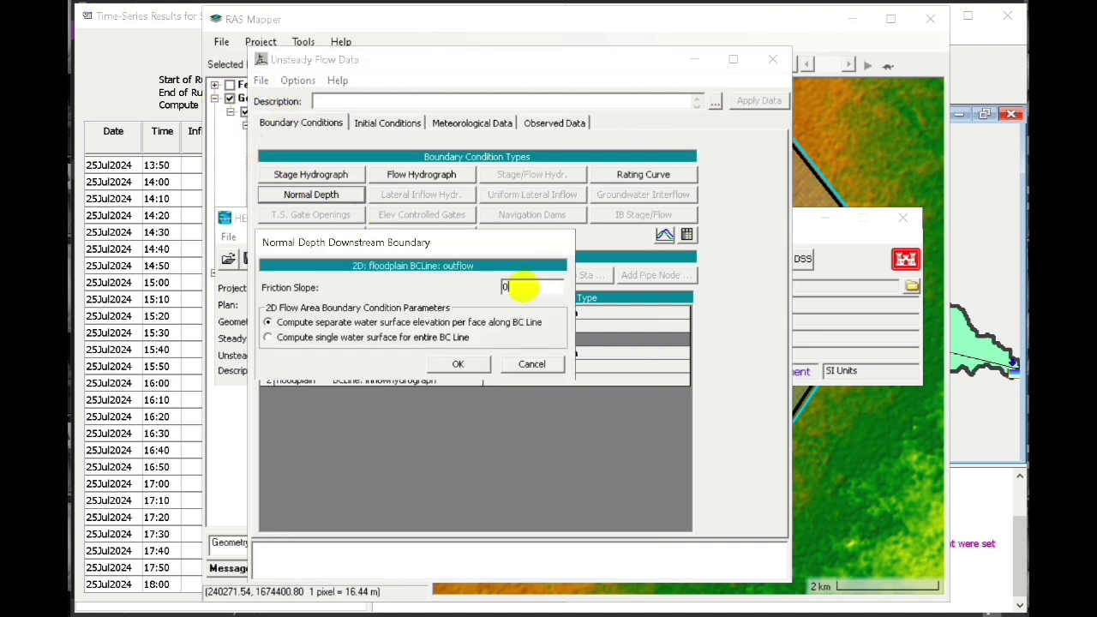
{"action": "left_click", "coordinate": [473, 363]}
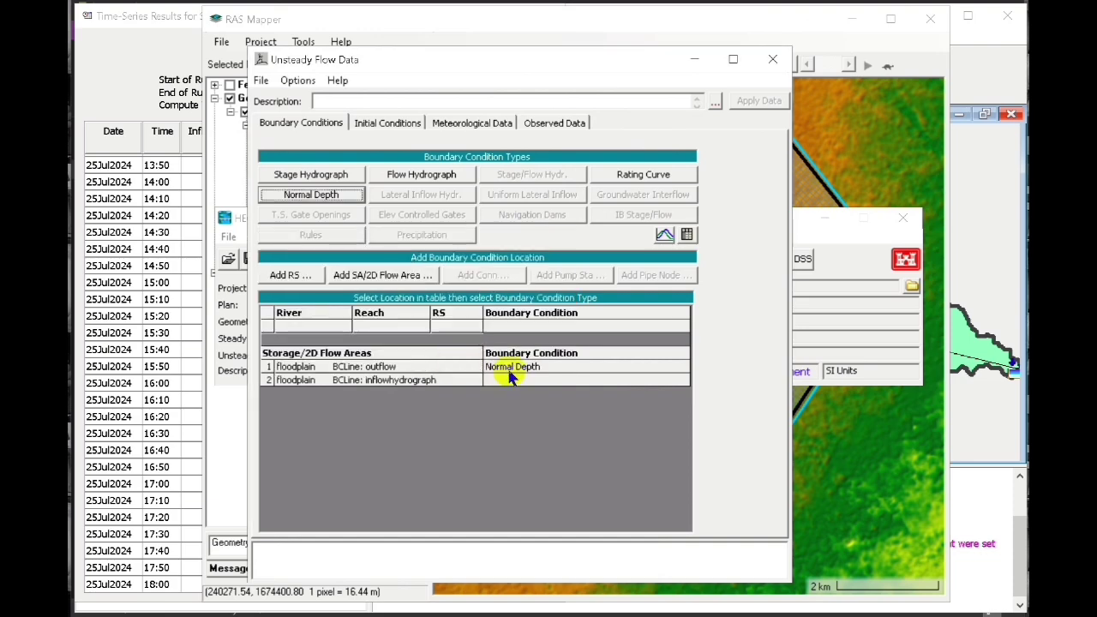
Step: Make inflowhydrograph a Flow Hydrograph starting 22Jul2024 1700 at a 10 Minute interval
{"action": "left_click", "coordinate": [510, 385]}
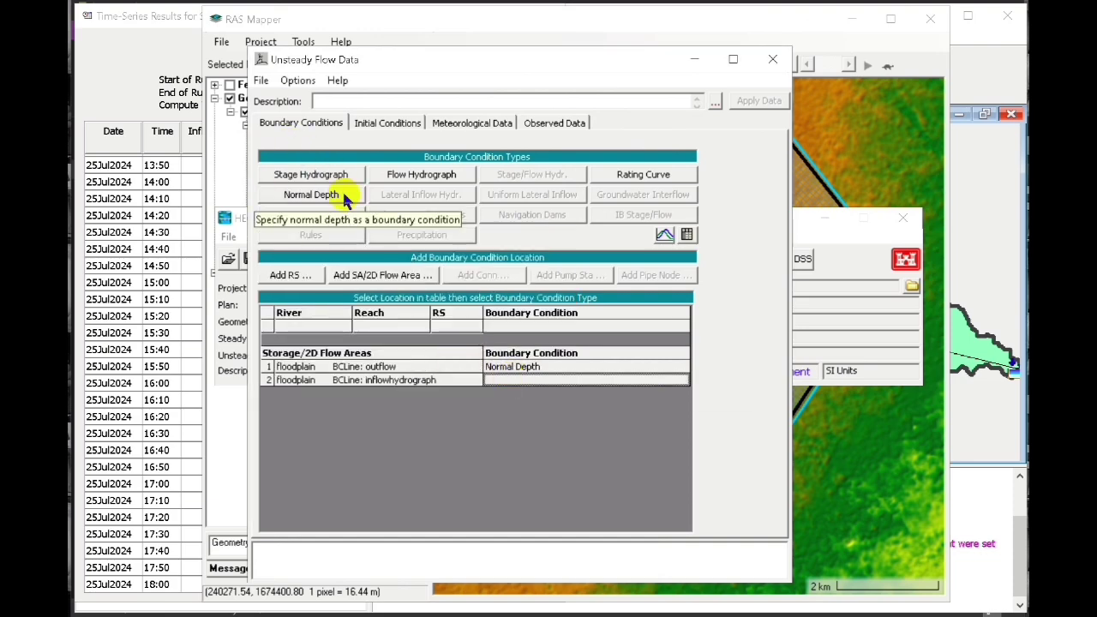
{"action": "left_click", "coordinate": [415, 178]}
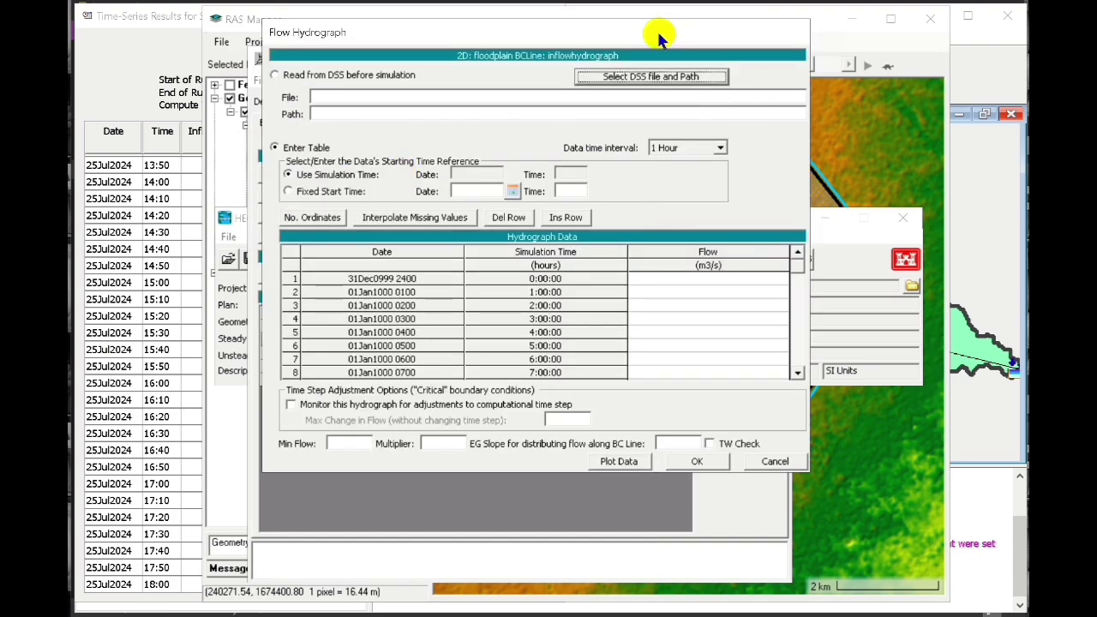
{"action": "left_click_drag", "start_coordinate": [654, 34], "coordinate": [593, 89]}
{"action": "left_click", "coordinate": [271, 226]}
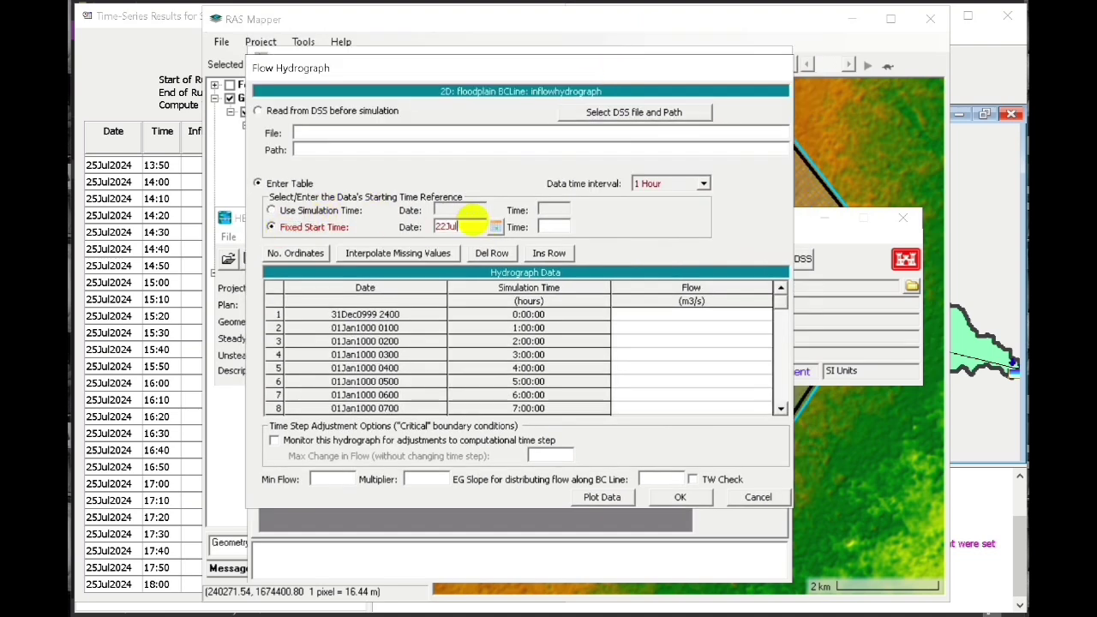
{"action": "left_click", "coordinate": [551, 226]}
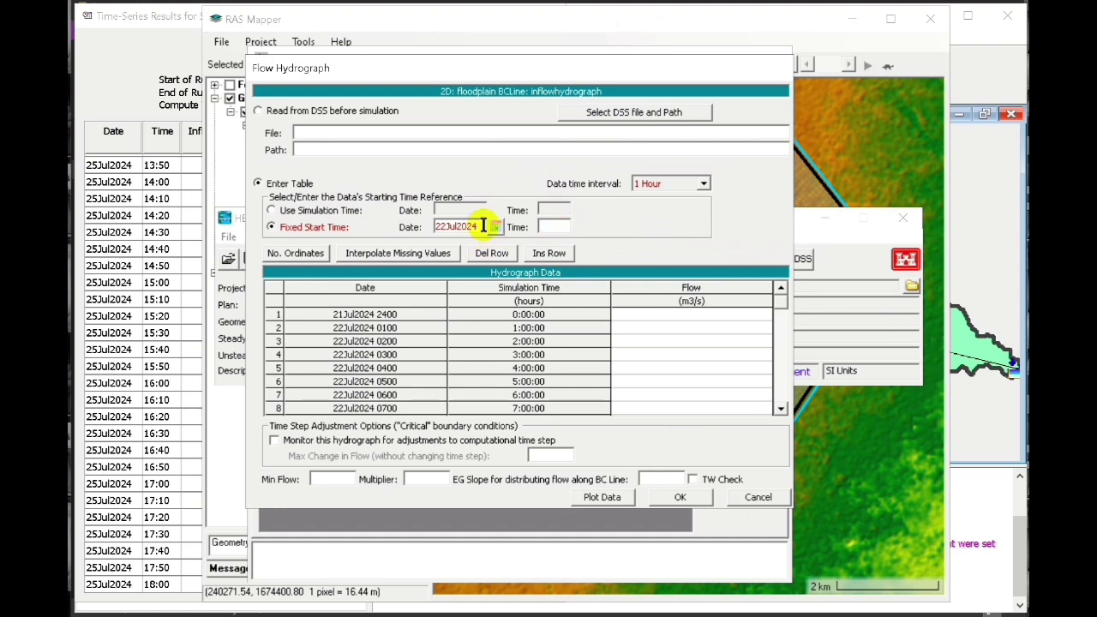
{"action": "left_click_drag", "start_coordinate": [445, 226], "coordinate": [417, 229]}
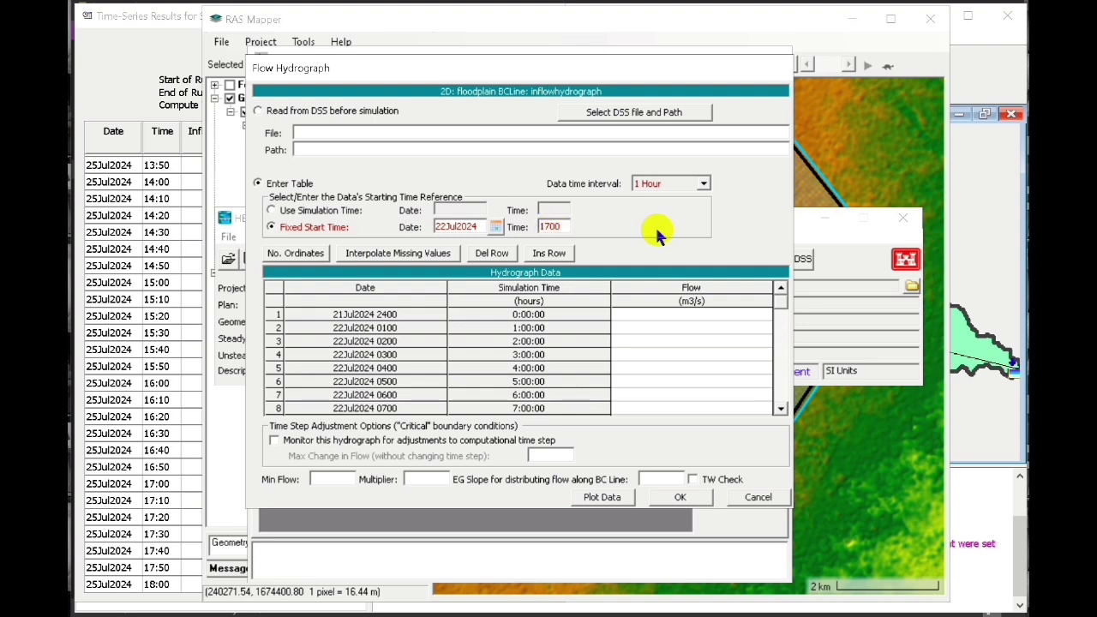
{"action": "left_click", "coordinate": [701, 183]}
{"action": "scroll", "coordinate": [704, 225], "scroll_direction": "up", "scroll_amount": 5}
{"action": "scroll", "coordinate": [704, 225], "scroll_direction": "down", "scroll_amount": 3}
{"action": "left_click", "coordinate": [657, 215]}
Step: Paste the HEC-HMS flow values, set EG slope 0.01, and accept the hydrograph
{"action": "left_click", "coordinate": [700, 301]}
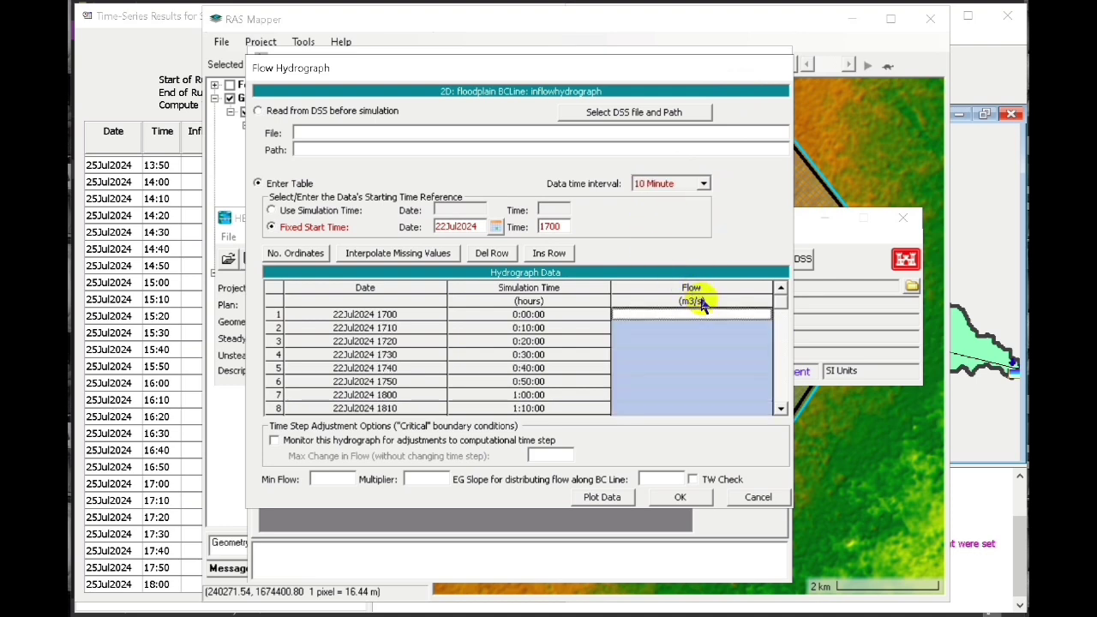
{"action": "type", "text": "0"}
{"action": "key", "text": "Return"}
{"action": "key", "text": "ctrl+v"}
{"action": "scroll", "coordinate": [690, 360], "scroll_direction": "down", "scroll_amount": 10}
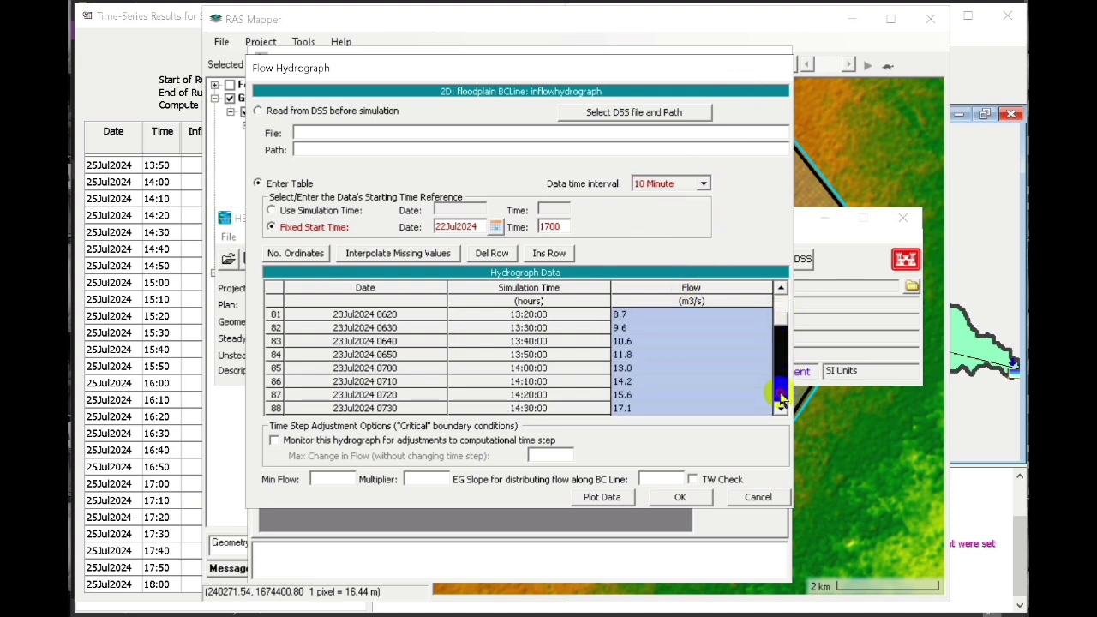
{"action": "scroll", "coordinate": [691, 360], "scroll_direction": "up", "scroll_amount": 5}
{"action": "left_click", "coordinate": [601, 497]}
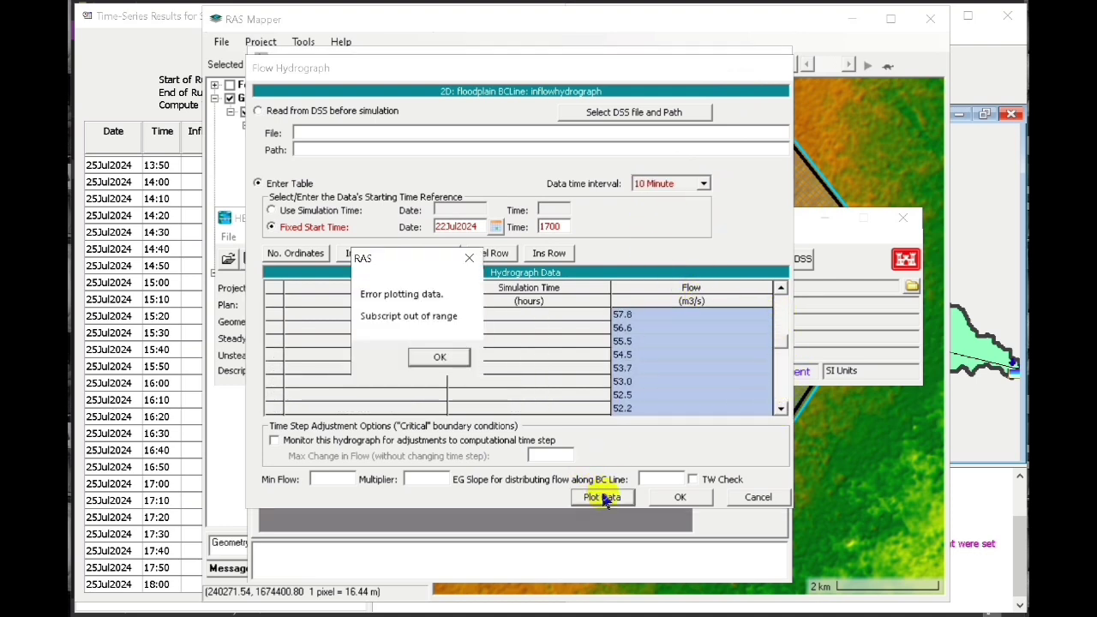
{"action": "left_click", "coordinate": [434, 356]}
{"action": "left_click", "coordinate": [644, 478]}
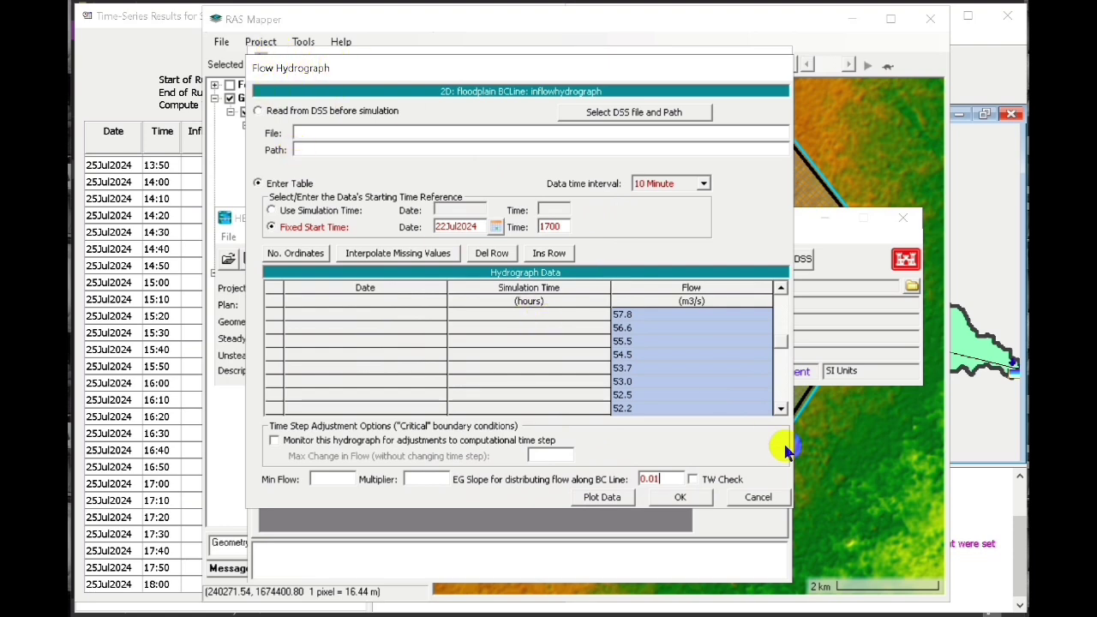
{"action": "left_click", "coordinate": [684, 497]}
Step: Save the unsteady flow data under the title unstd
{"action": "left_click", "coordinate": [260, 80]}
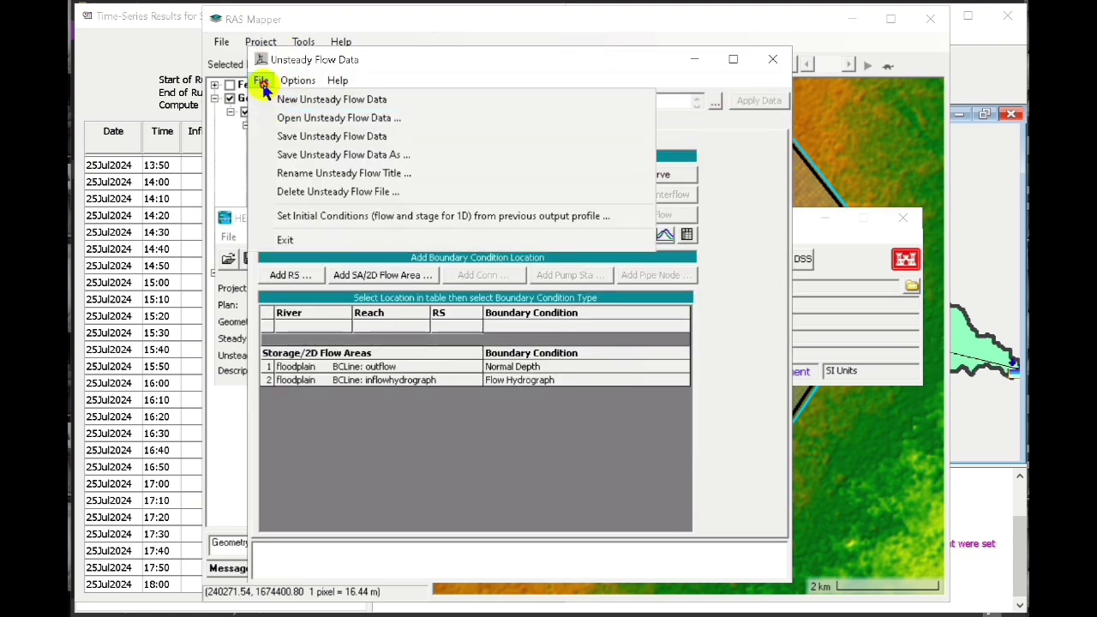
{"action": "left_click", "coordinate": [292, 137]}
{"action": "type", "text": "unstd"}
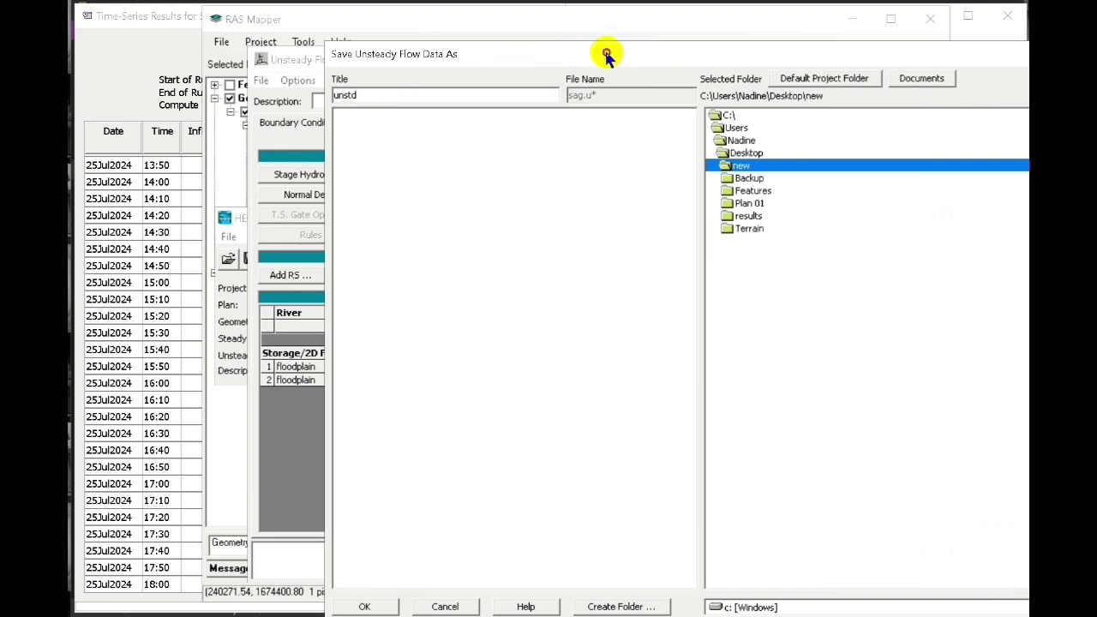
{"action": "left_click_drag", "start_coordinate": [605, 54], "coordinate": [388, 22]}
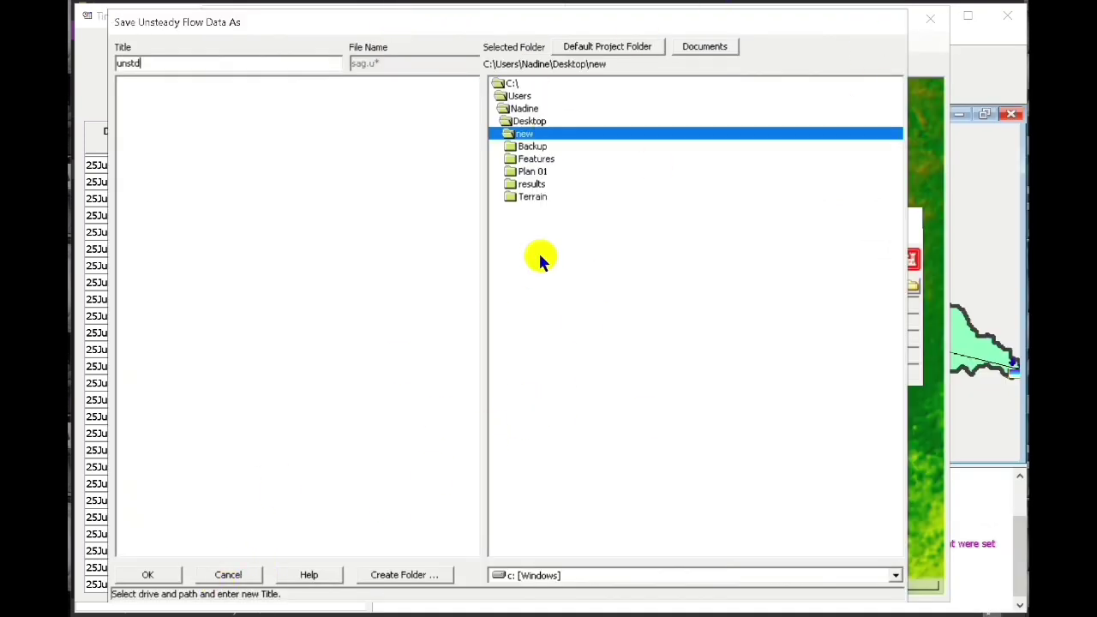
{"action": "left_click", "coordinate": [149, 575]}
Step: Plot the inflow hydrograph and compare it against the HEC-HMS Sink-1 outflow graph
{"action": "left_click", "coordinate": [523, 380]}
{"action": "double_click", "coordinate": [525, 381]}
{"action": "left_click", "coordinate": [613, 499]}
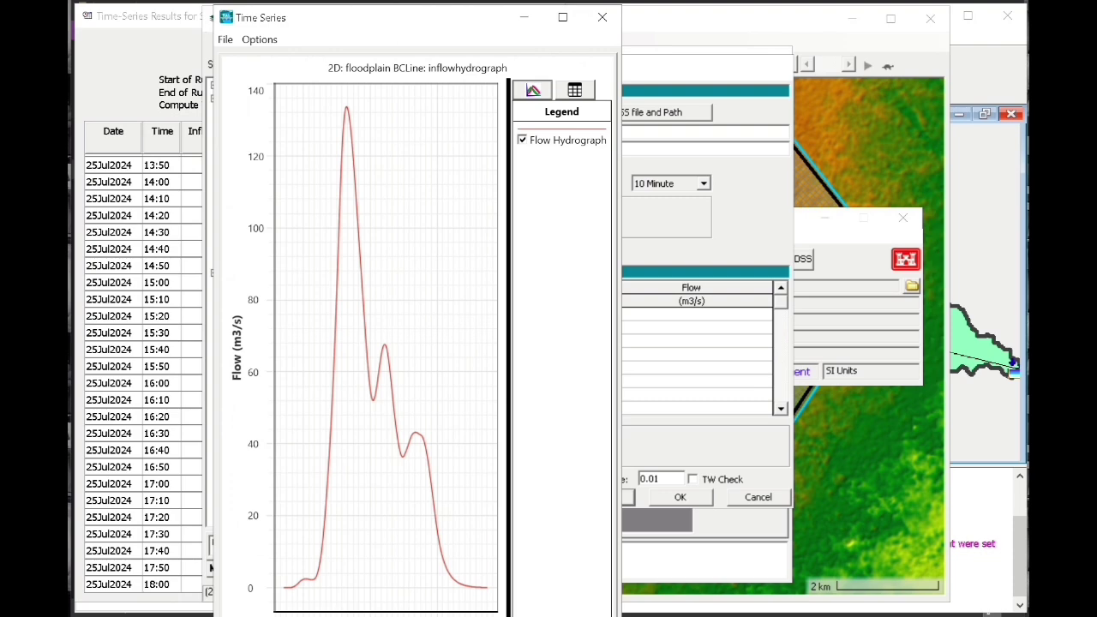
{"action": "left_click_drag", "start_coordinate": [615, 613], "coordinate": [742, 557]}
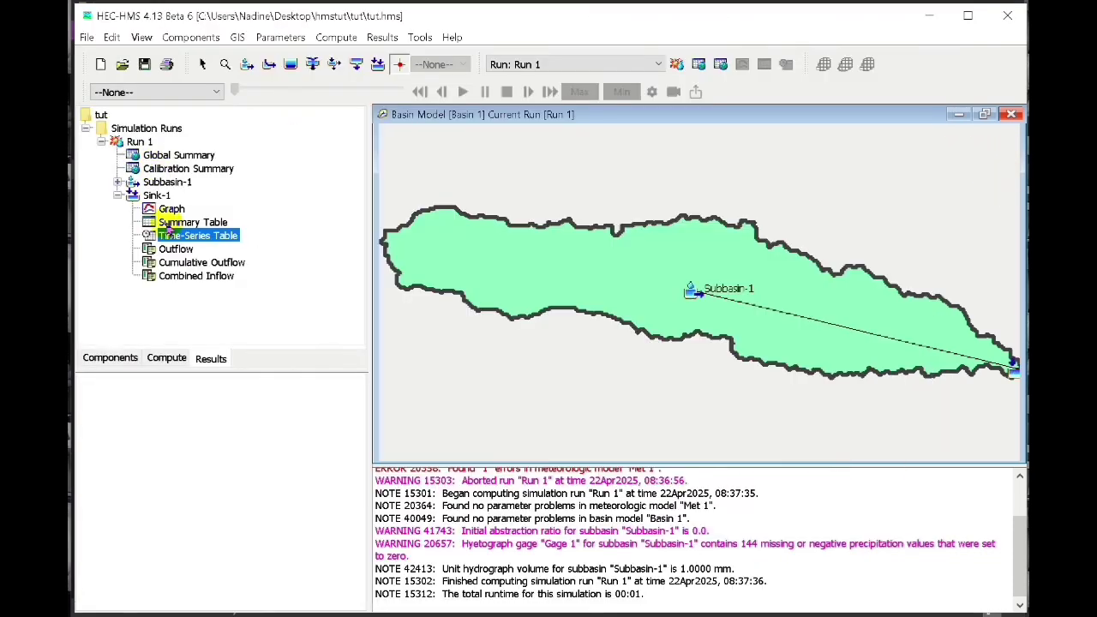
{"action": "left_click", "coordinate": [170, 210]}
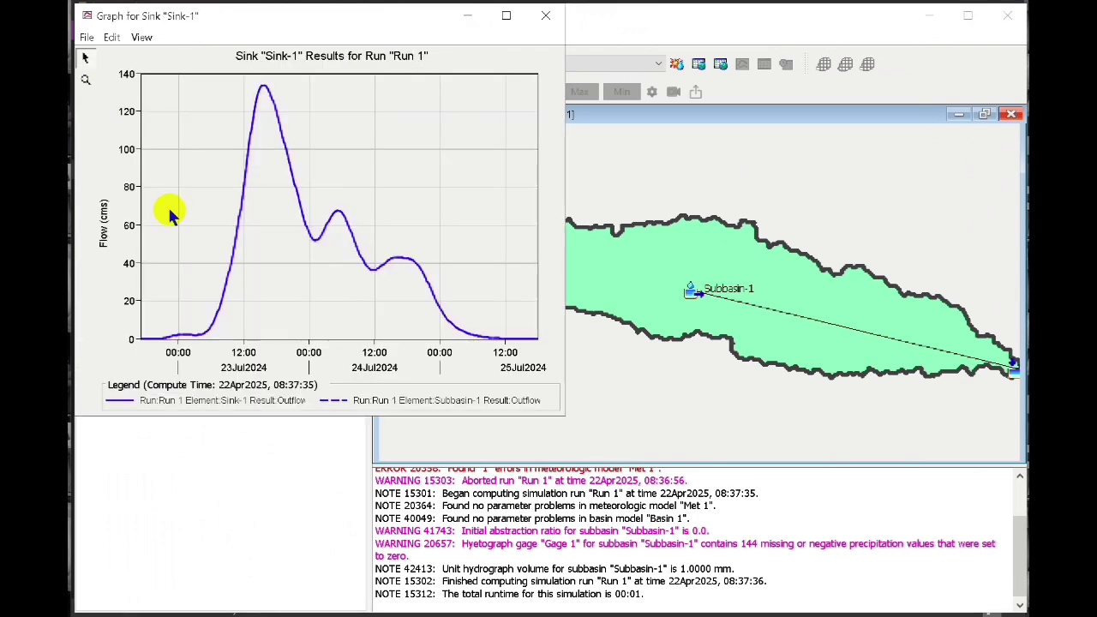
{"action": "left_click_drag", "start_coordinate": [565, 417], "coordinate": [789, 564]}
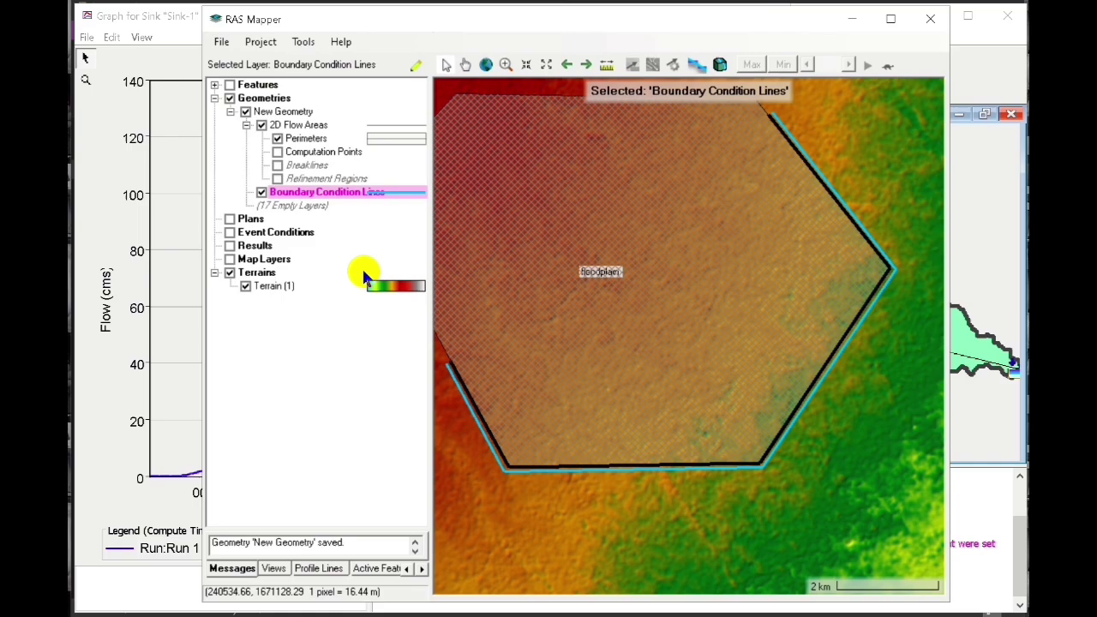
{"action": "left_click", "coordinate": [602, 570]}
{"action": "mouse_move", "coordinate": [720, 614]}
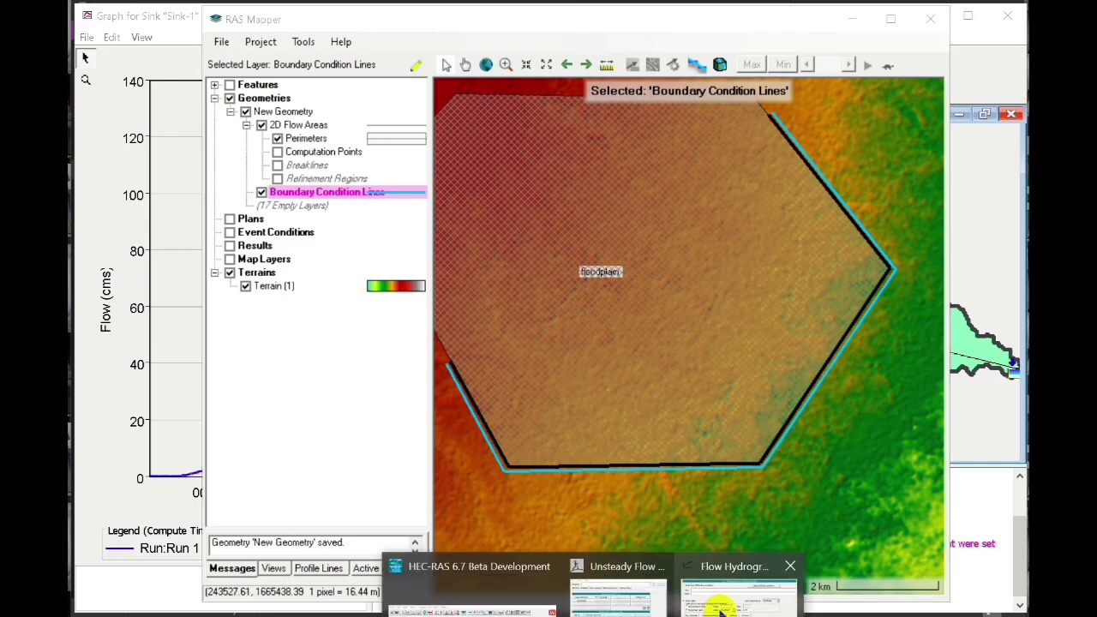
{"action": "left_click", "coordinate": [617, 595]}
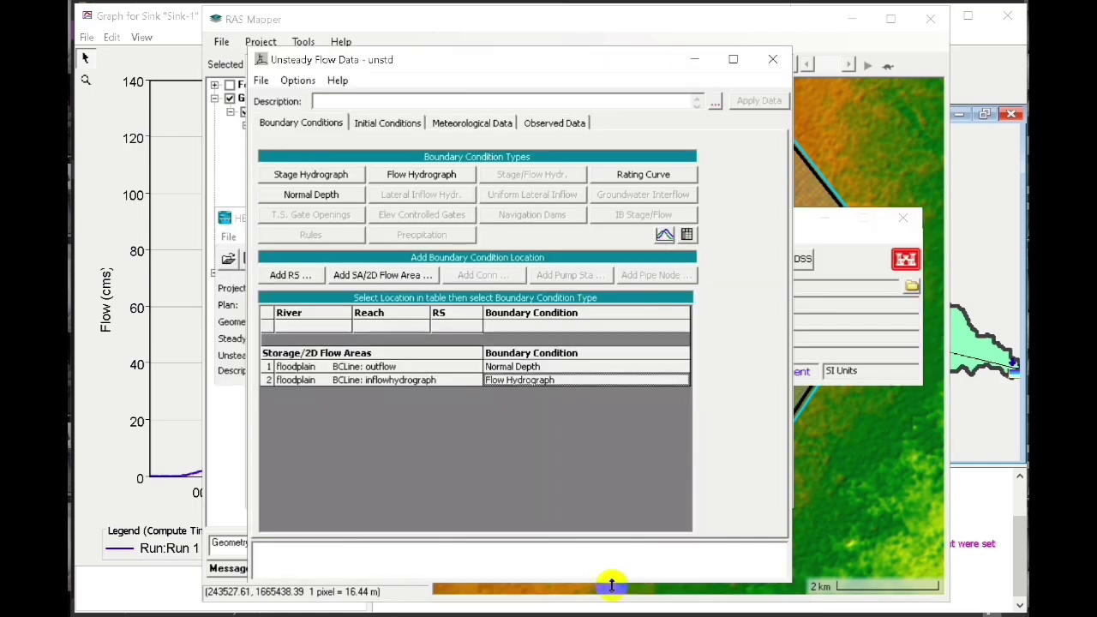
{"action": "left_click", "coordinate": [738, 593]}
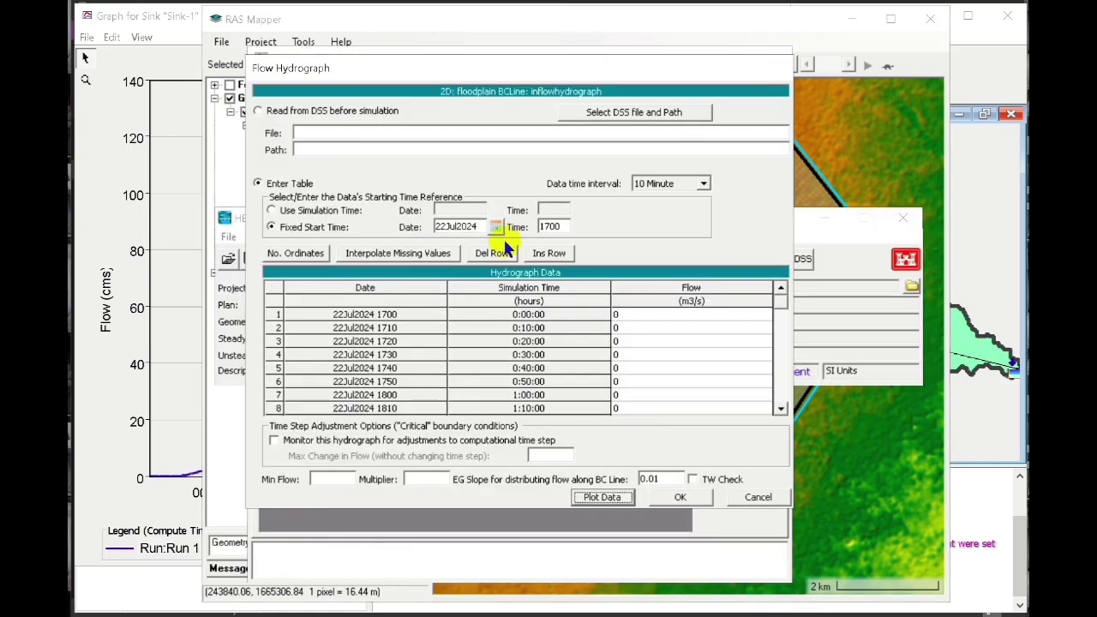
{"action": "left_click", "coordinate": [180, 300]}
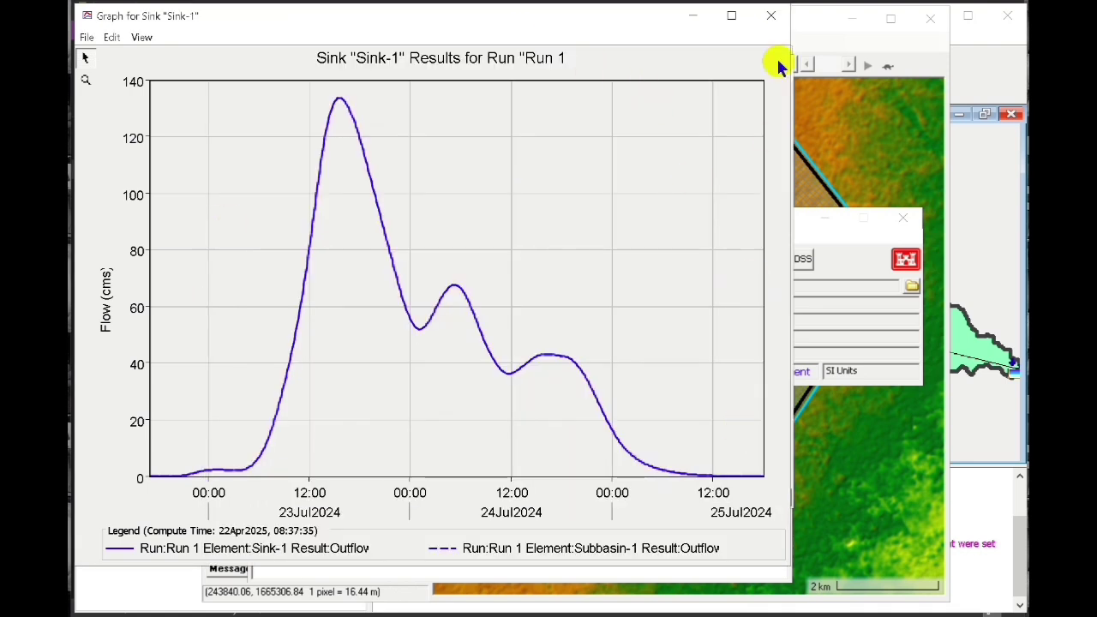
{"action": "left_click", "coordinate": [770, 14]}
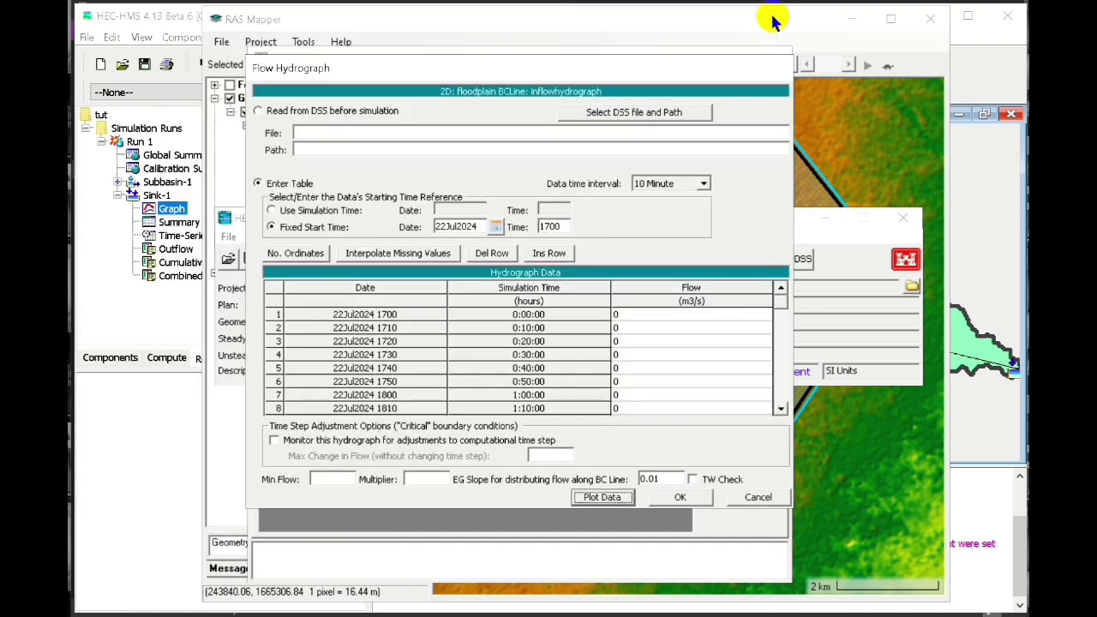
{"action": "left_click", "coordinate": [676, 497]}
Step: Set the floodplain initial elevation to 1, save, and close the unsteady flow editor
{"action": "left_click", "coordinate": [260, 80]}
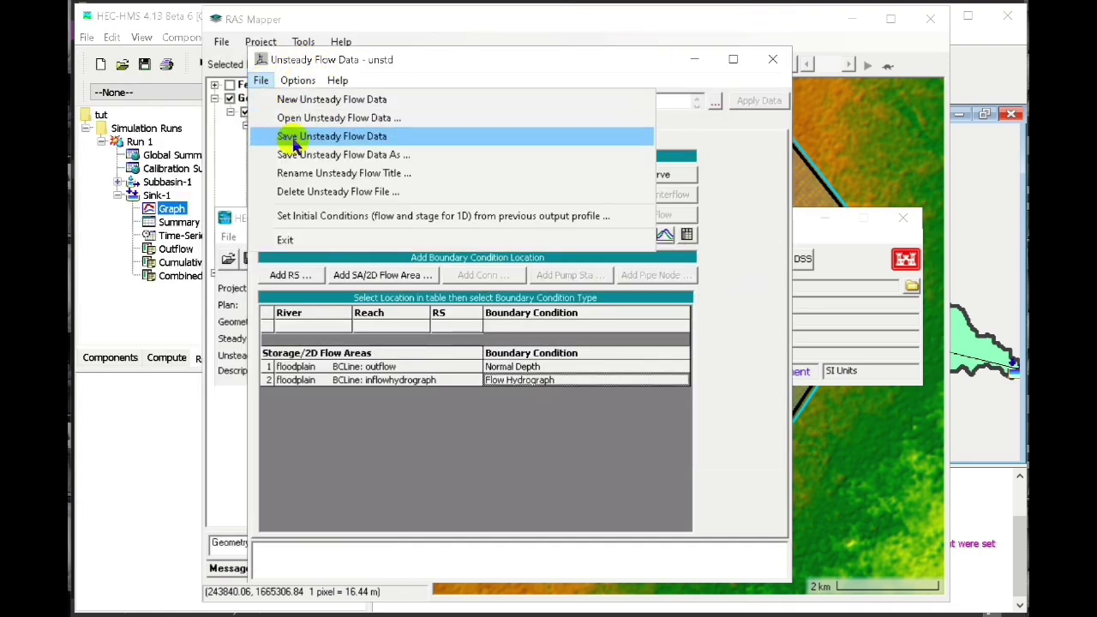
{"action": "left_click", "coordinate": [294, 137]}
{"action": "left_click", "coordinate": [390, 124]}
{"action": "left_click", "coordinate": [450, 452]}
{"action": "type", "text": "1"}
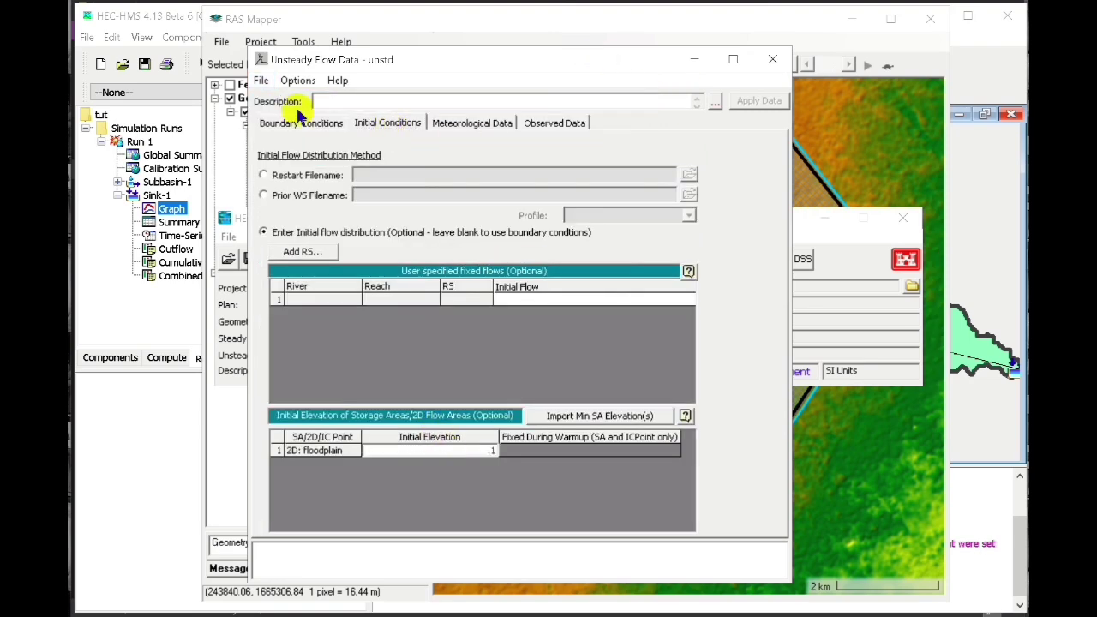
{"action": "left_click", "coordinate": [261, 81]}
{"action": "left_click", "coordinate": [294, 135]}
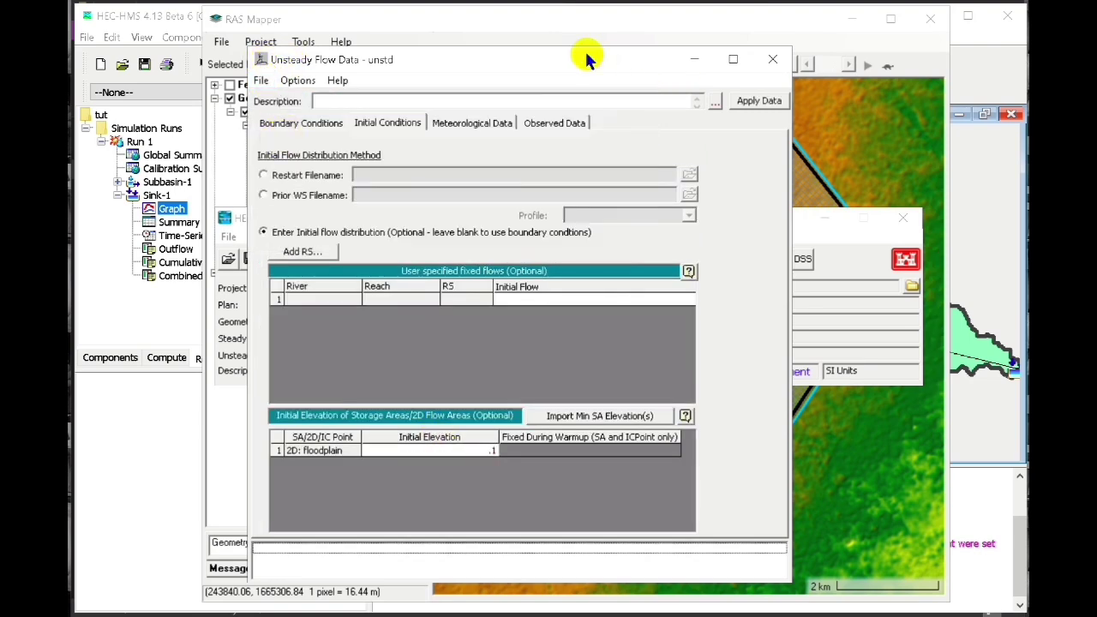
{"action": "left_click", "coordinate": [772, 59]}
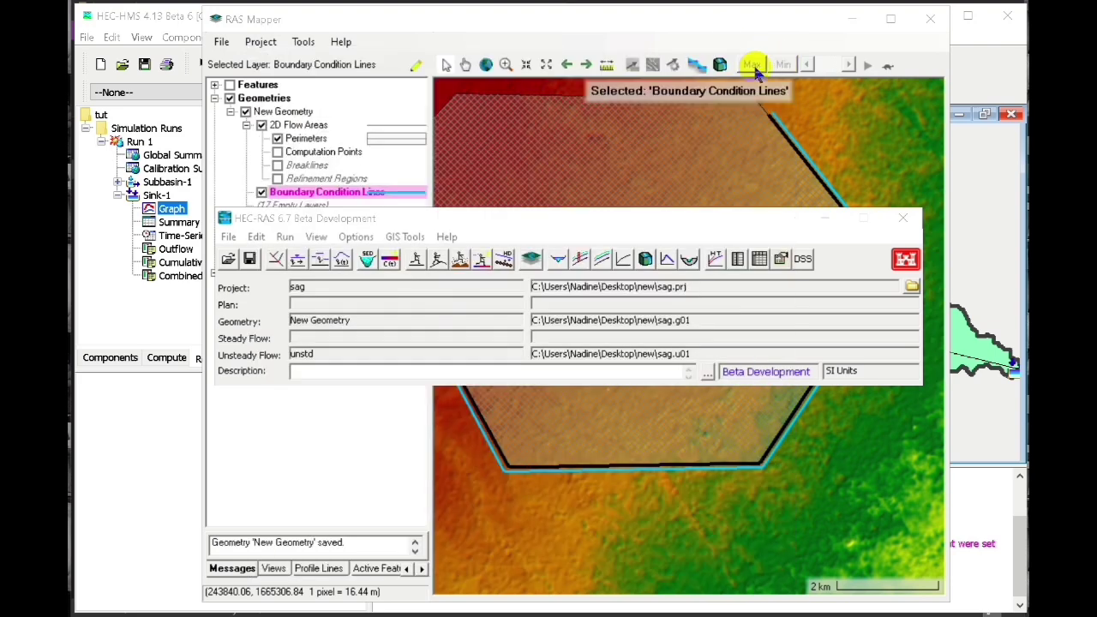
Step: Open the Unsteady Flow Analysis window and review the 2D computation options without changing them
{"action": "left_click", "coordinate": [284, 237]}
{"action": "left_click", "coordinate": [306, 275]}
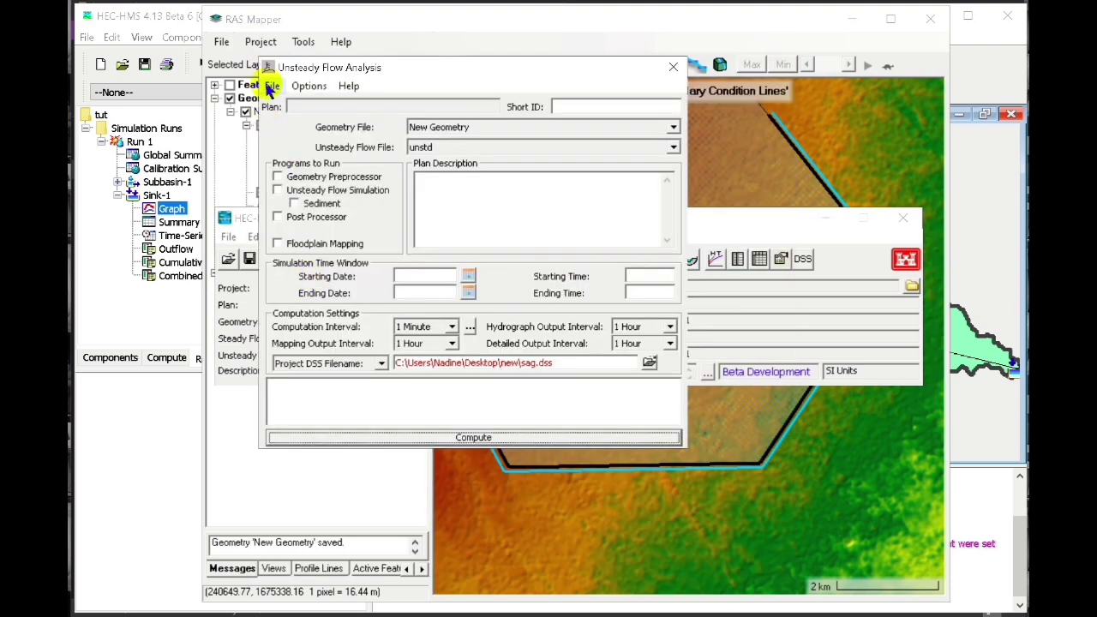
{"action": "left_click", "coordinate": [308, 86]}
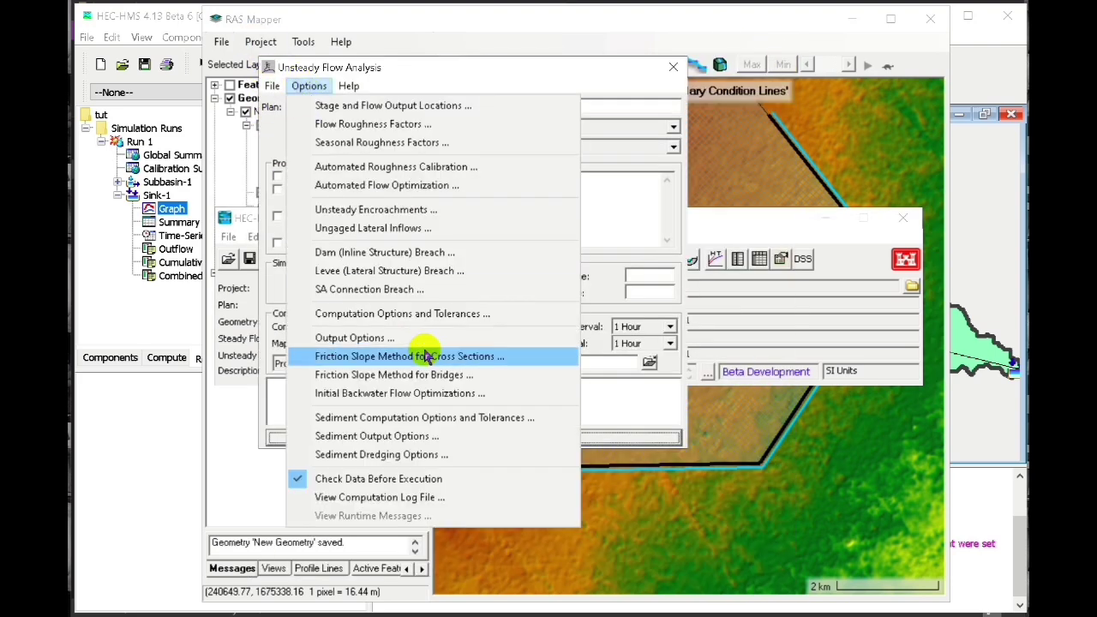
{"action": "left_click", "coordinate": [379, 314]}
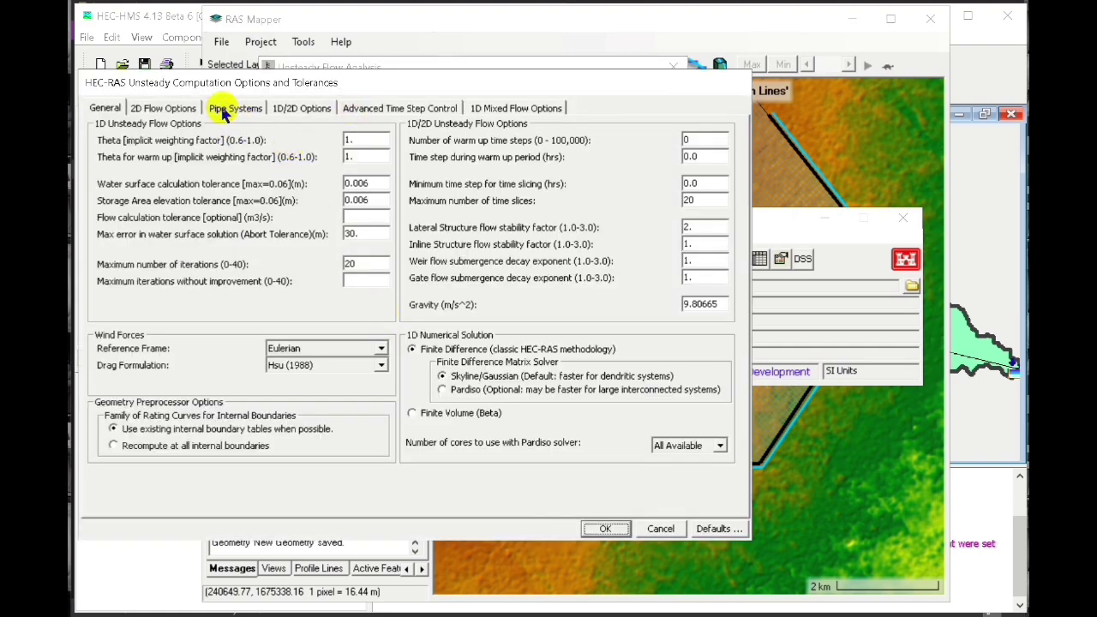
{"action": "left_click", "coordinate": [163, 108]}
{"action": "left_click", "coordinate": [686, 312]}
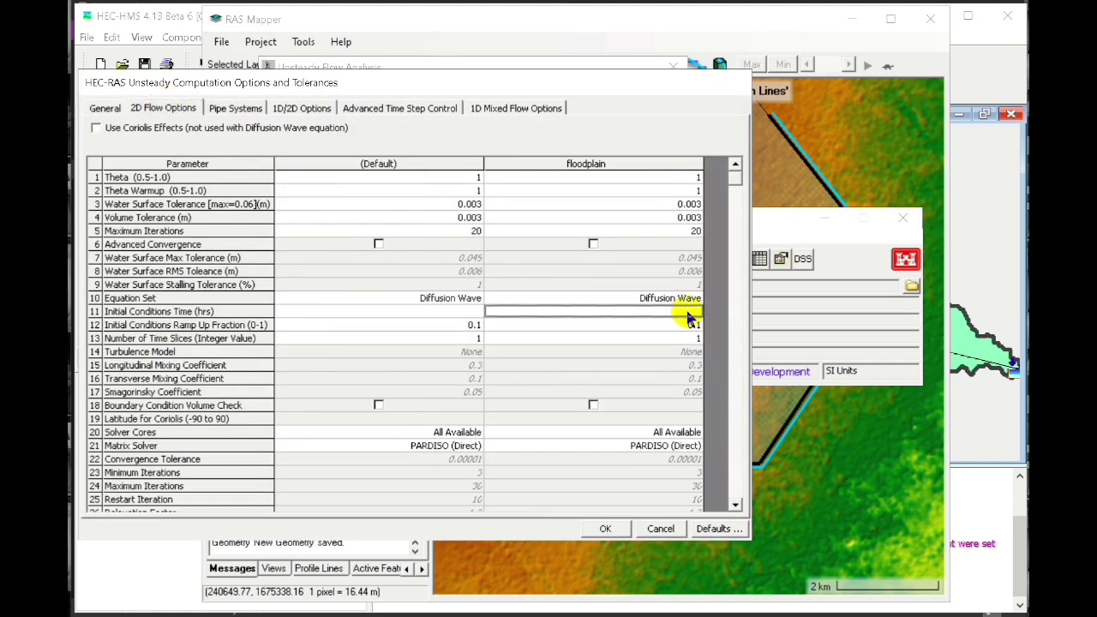
{"action": "left_click", "coordinate": [605, 528]}
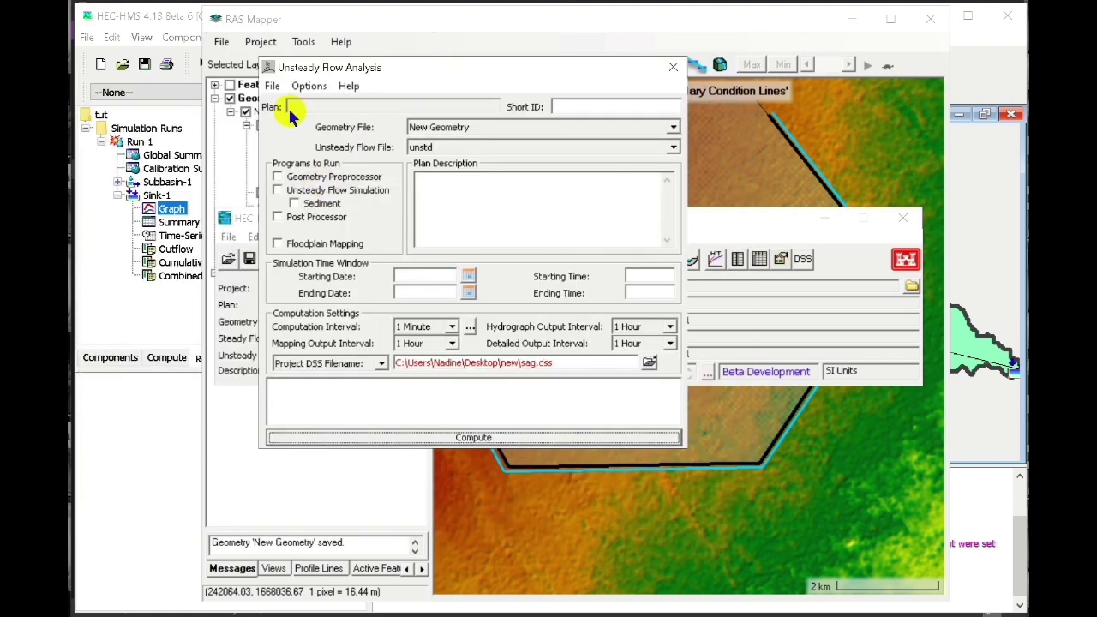
Step: Make the time step adjust by Courant: maximum 3, minimum 0.5, doubling and halving limits 4
{"action": "left_click", "coordinate": [308, 86]}
{"action": "left_click", "coordinate": [370, 314]}
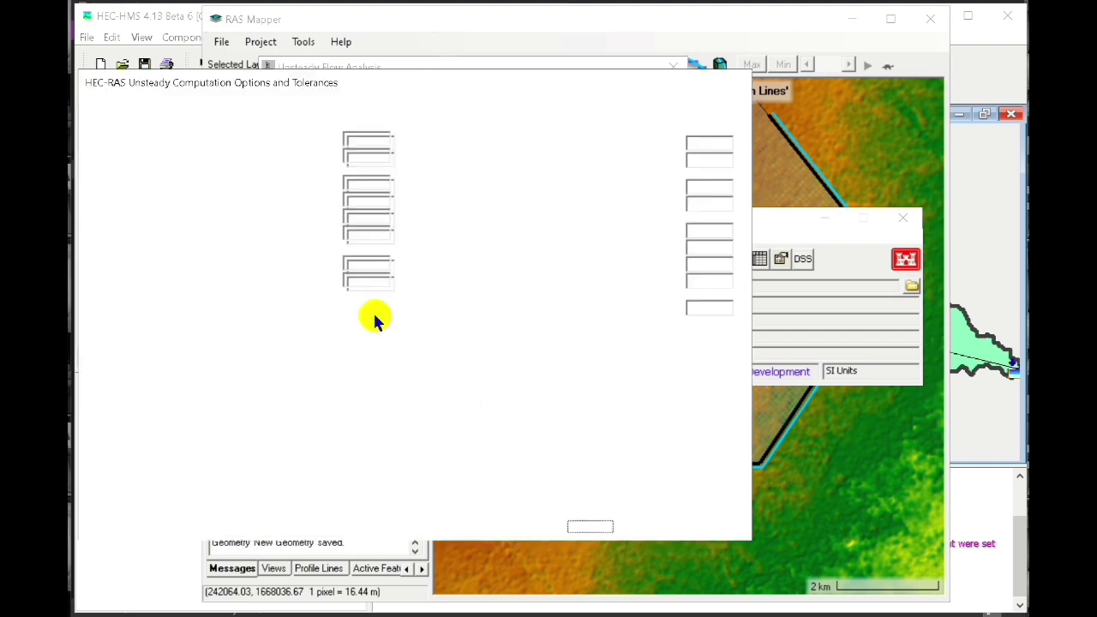
{"action": "left_click", "coordinate": [418, 108]}
{"action": "left_click", "coordinate": [96, 154]}
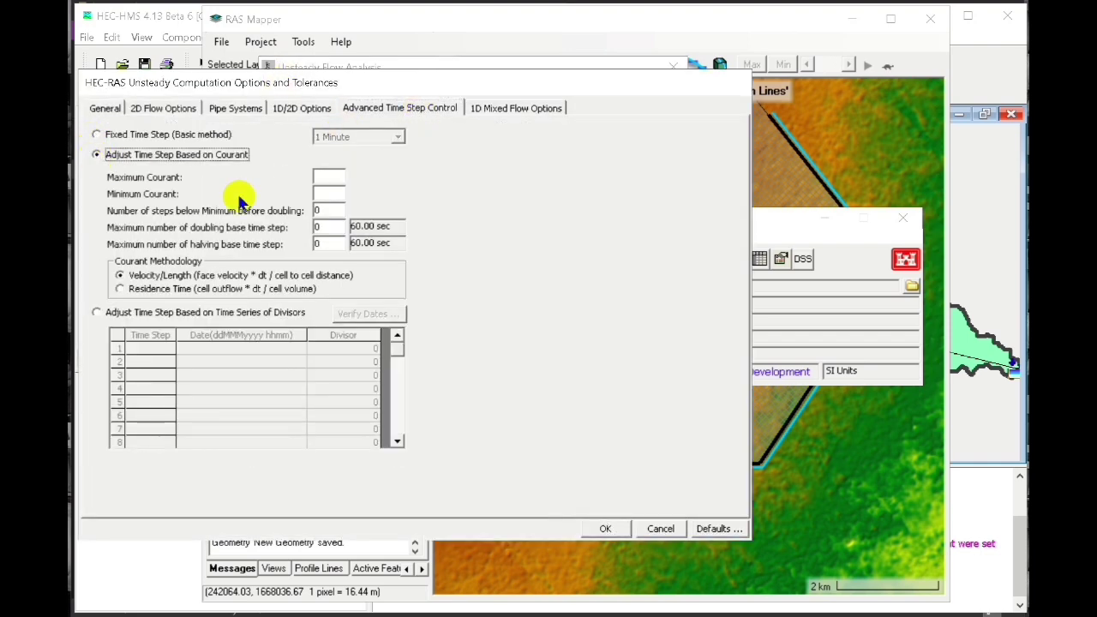
{"action": "left_click", "coordinate": [332, 176]}
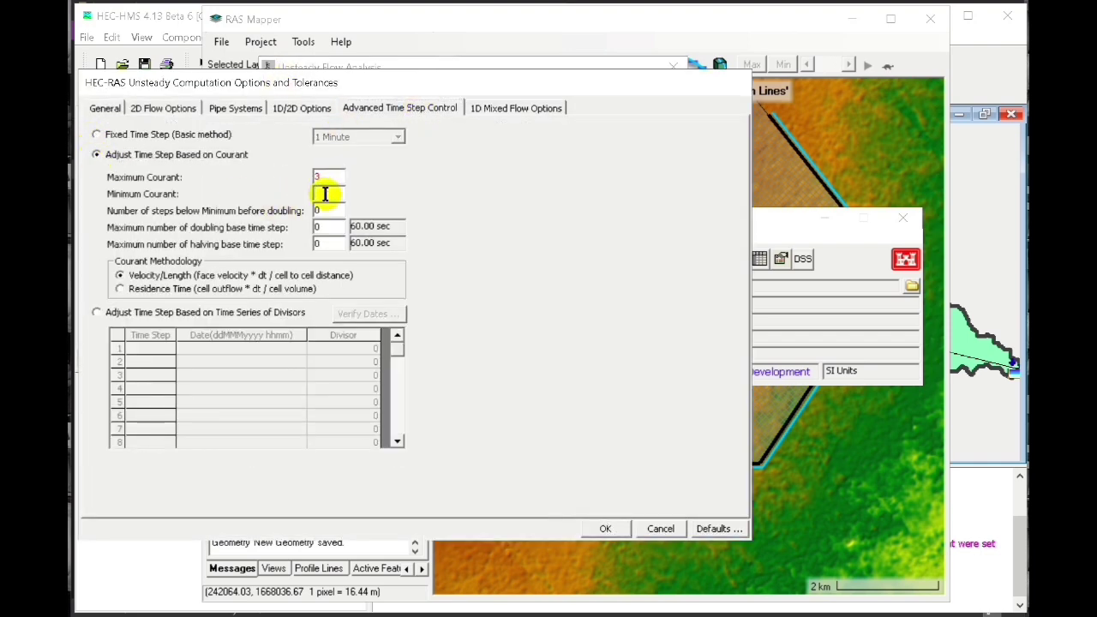
{"action": "left_click", "coordinate": [328, 192]}
{"action": "type", "text": "0.54"}
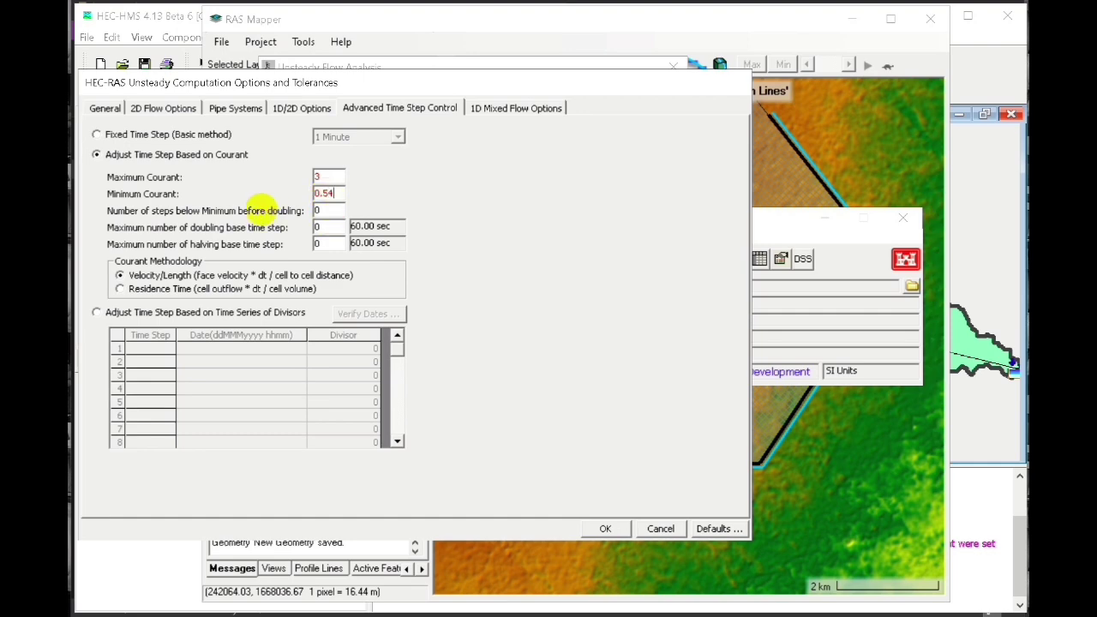
{"action": "key", "text": "Tab"}
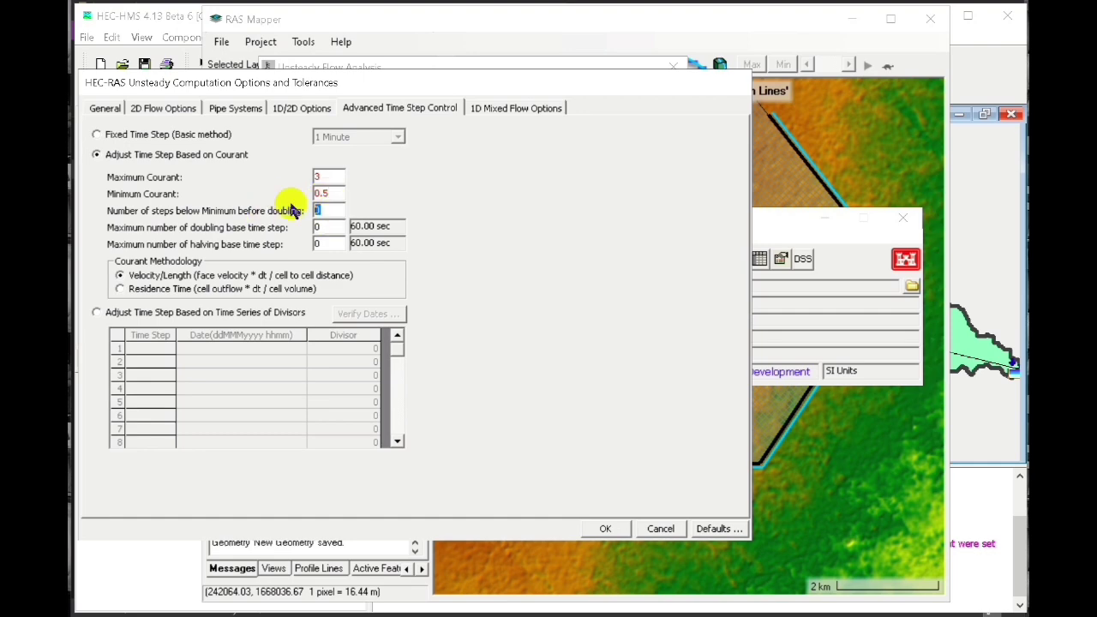
{"action": "key", "text": "Tab"}
{"action": "type", "text": "4"}
{"action": "left_click", "coordinate": [318, 243]}
{"action": "type", "text": "4"}
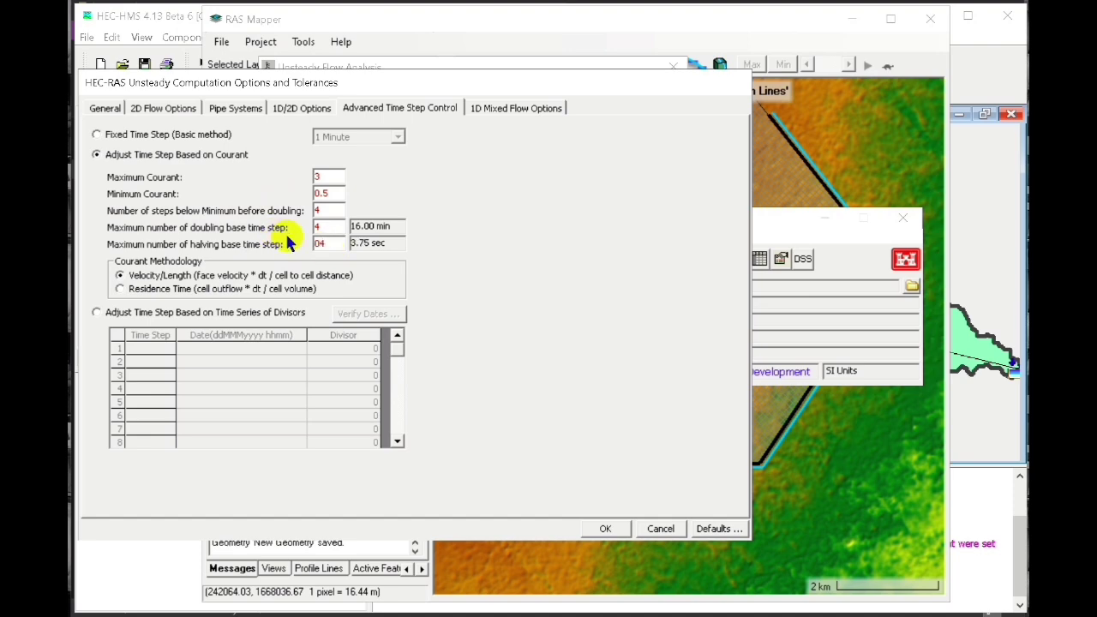
{"action": "type", "text": "4"}
Step: Enable the Geometry Preprocessor, Unsteady Flow Simulation and Post Processor
{"action": "left_click", "coordinate": [604, 527]}
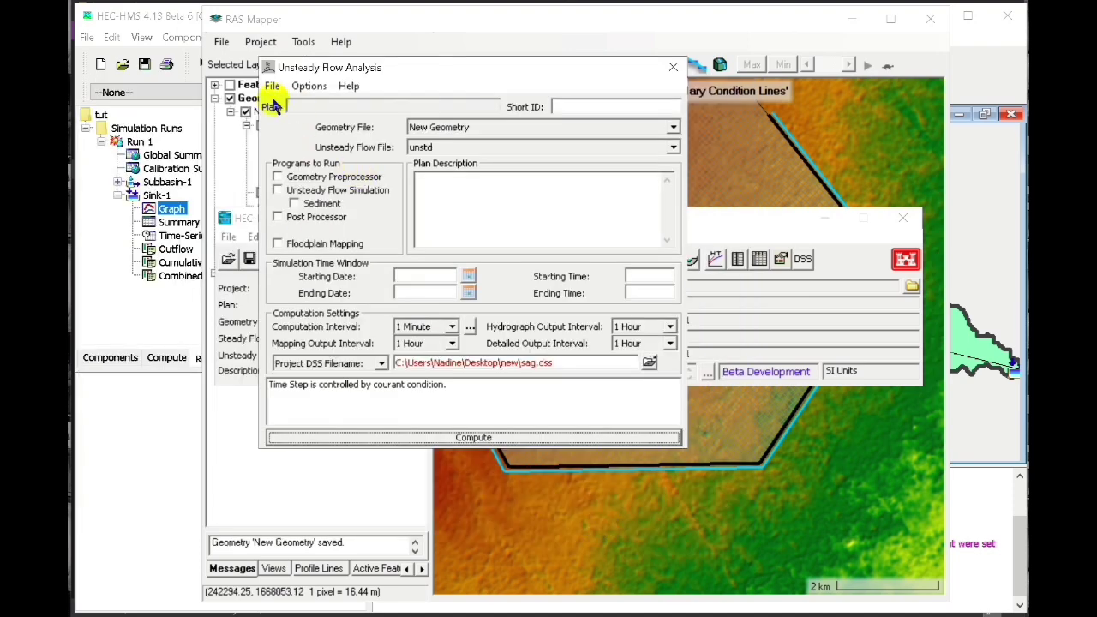
{"action": "left_click", "coordinate": [277, 176]}
{"action": "left_click", "coordinate": [277, 190]}
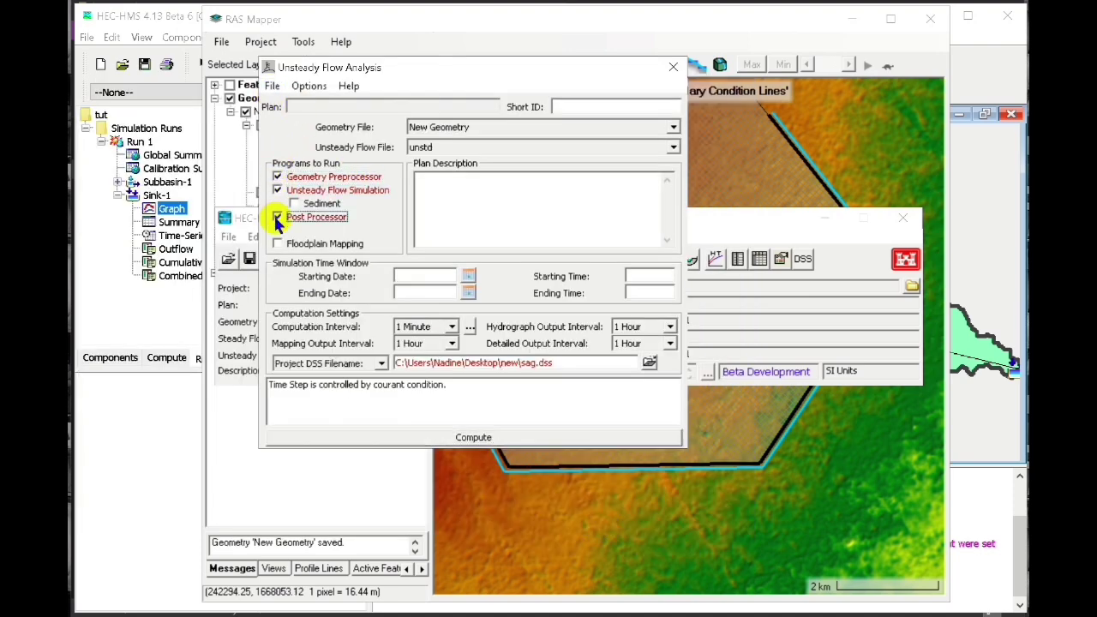
Step: Save the plan as 'plan' with short ID 'pln'
{"action": "left_click", "coordinate": [272, 86]}
{"action": "left_click", "coordinate": [291, 143]}
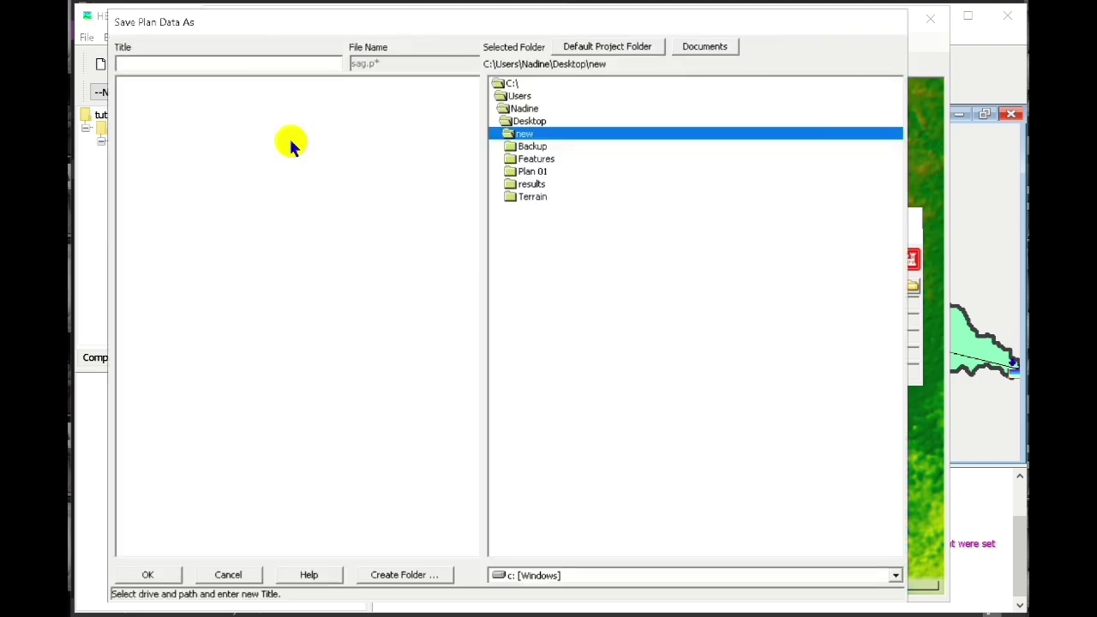
{"action": "left_click", "coordinate": [158, 63]}
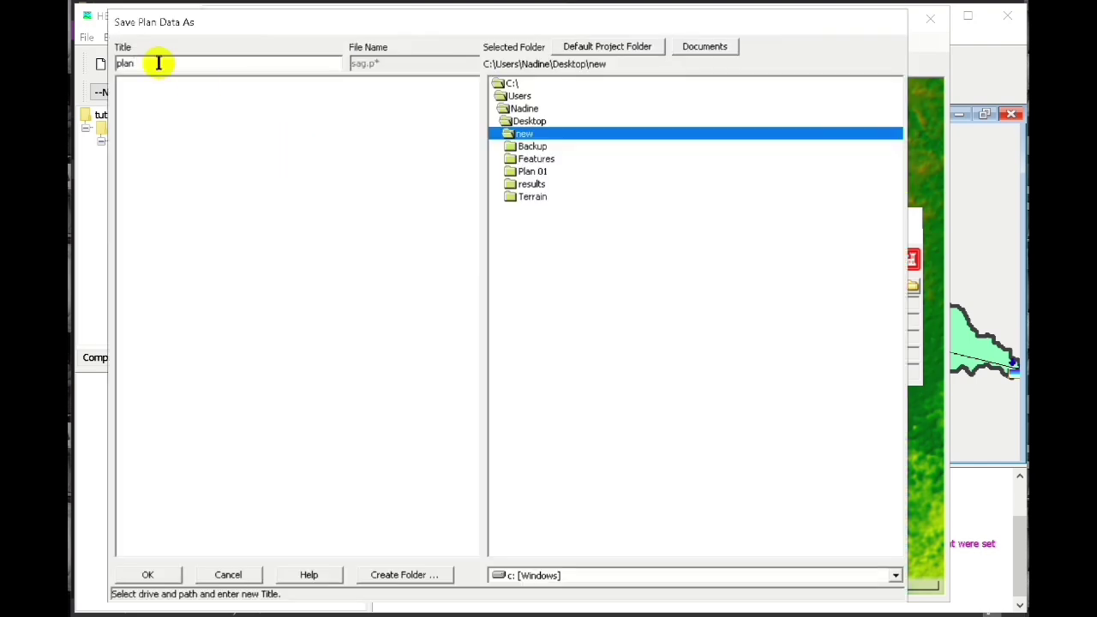
{"action": "left_click", "coordinate": [148, 574]}
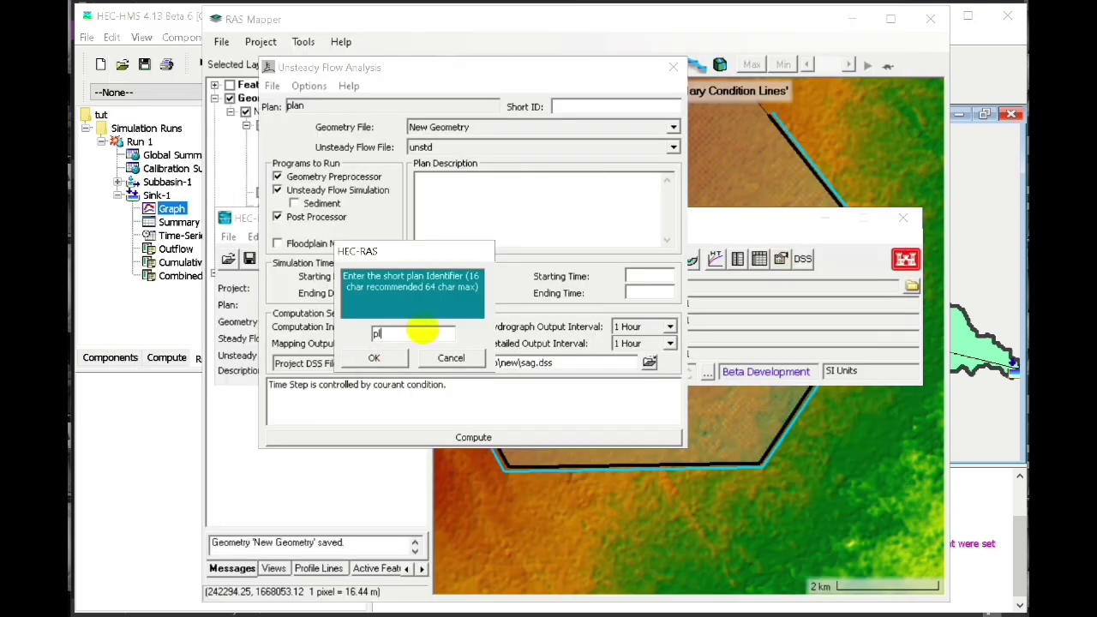
{"action": "left_click", "coordinate": [377, 356]}
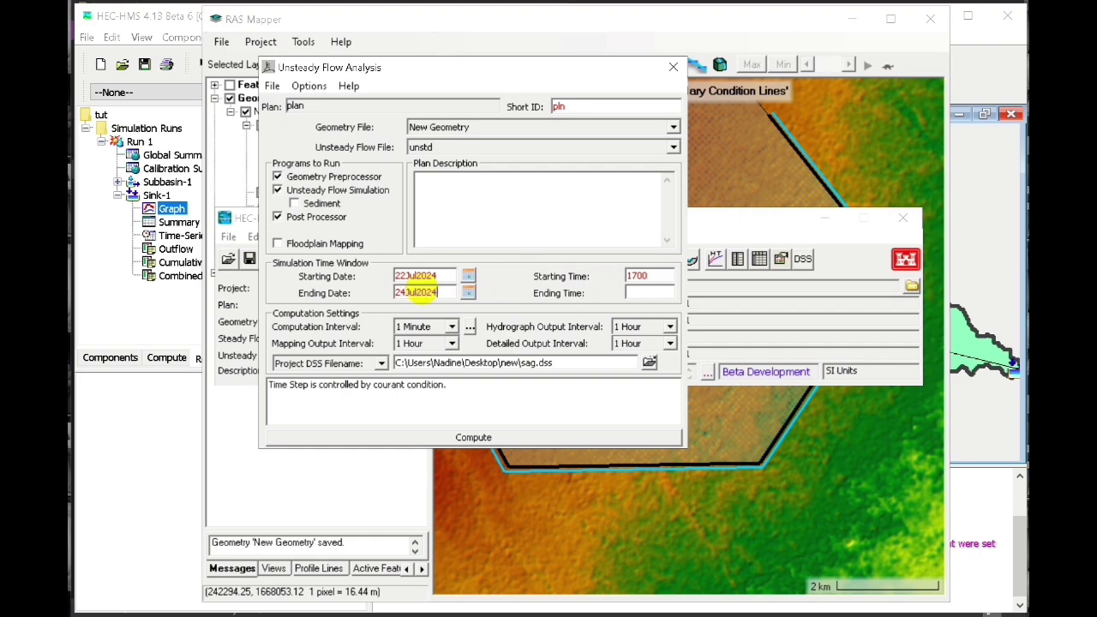
Step: Set the ending time to 1800 and a 20 Minute computation interval, then start computing
{"action": "left_click", "coordinate": [641, 292]}
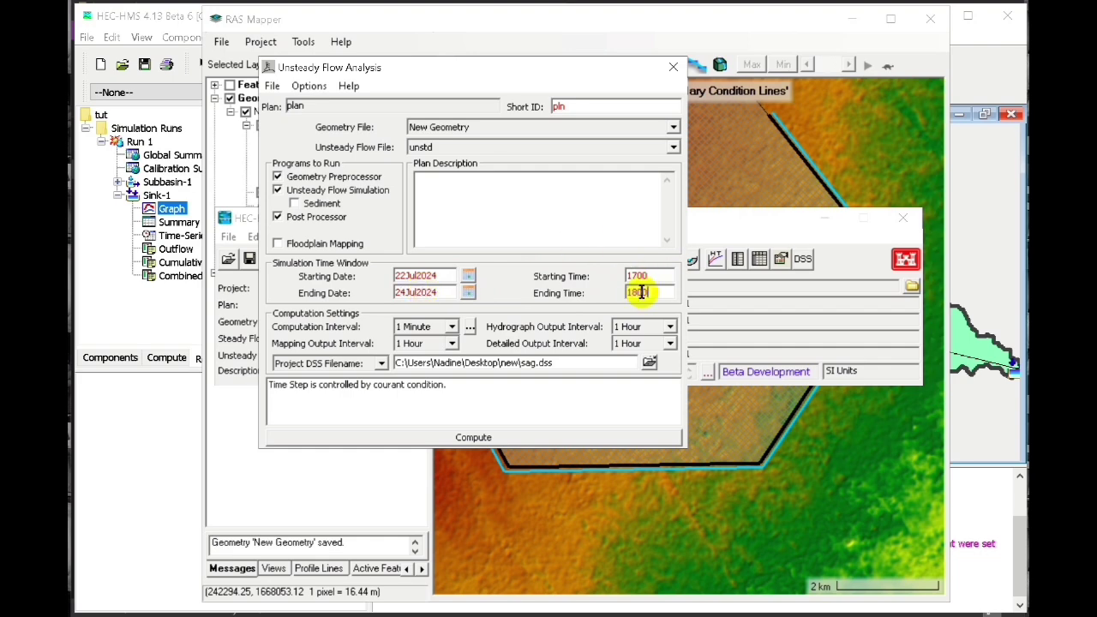
{"action": "type", "text": "1800"}
{"action": "left_click", "coordinate": [451, 326]}
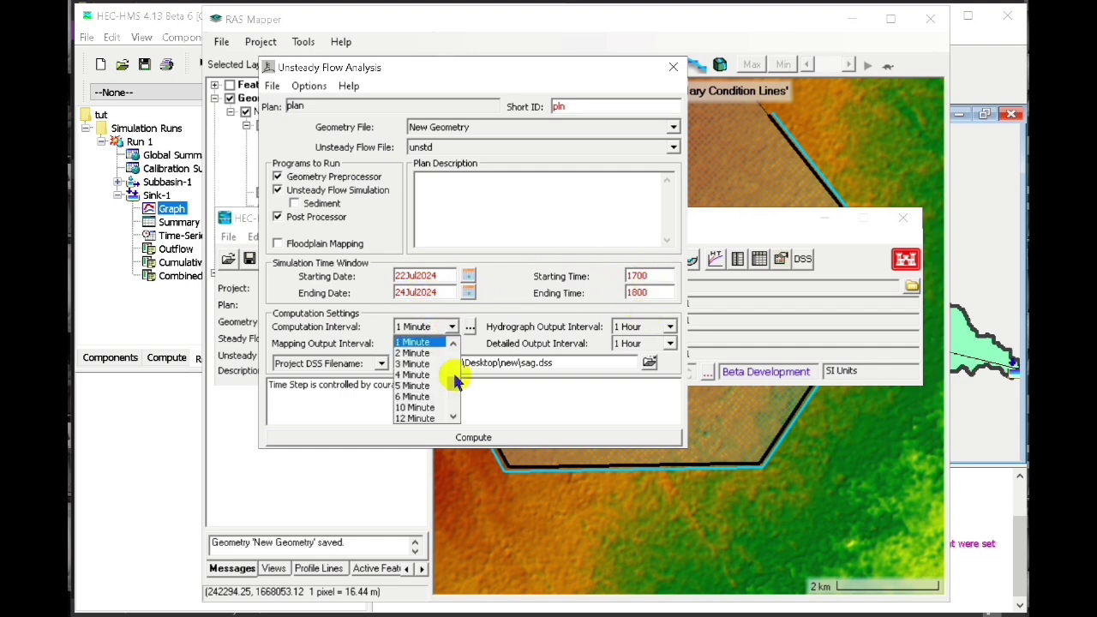
{"action": "left_click_drag", "start_coordinate": [454, 385], "coordinate": [453, 392]}
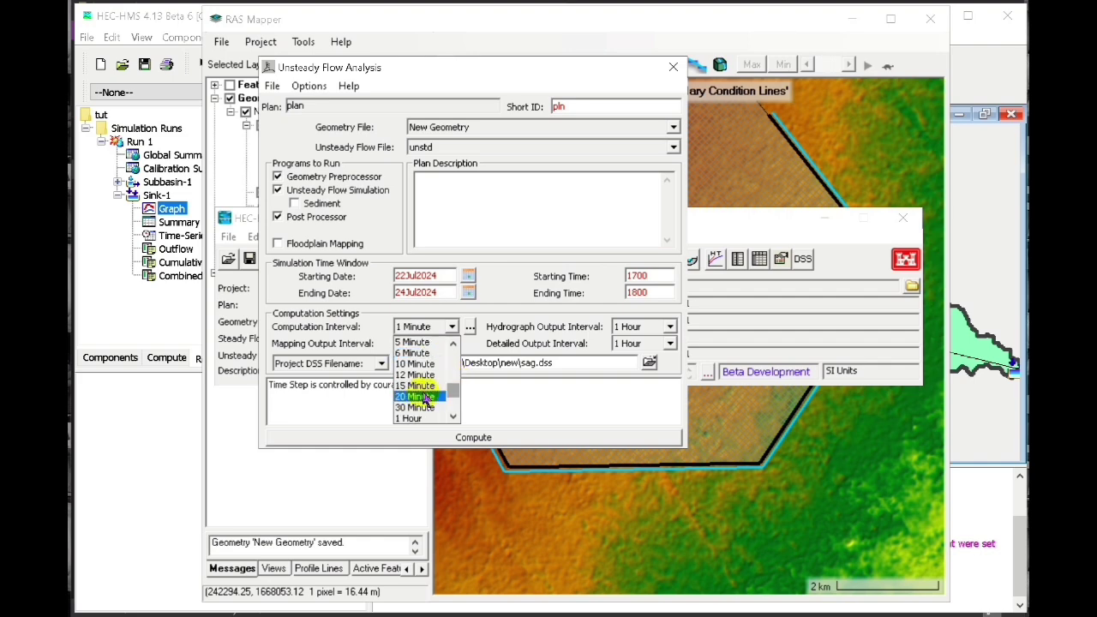
{"action": "left_click", "coordinate": [415, 397]}
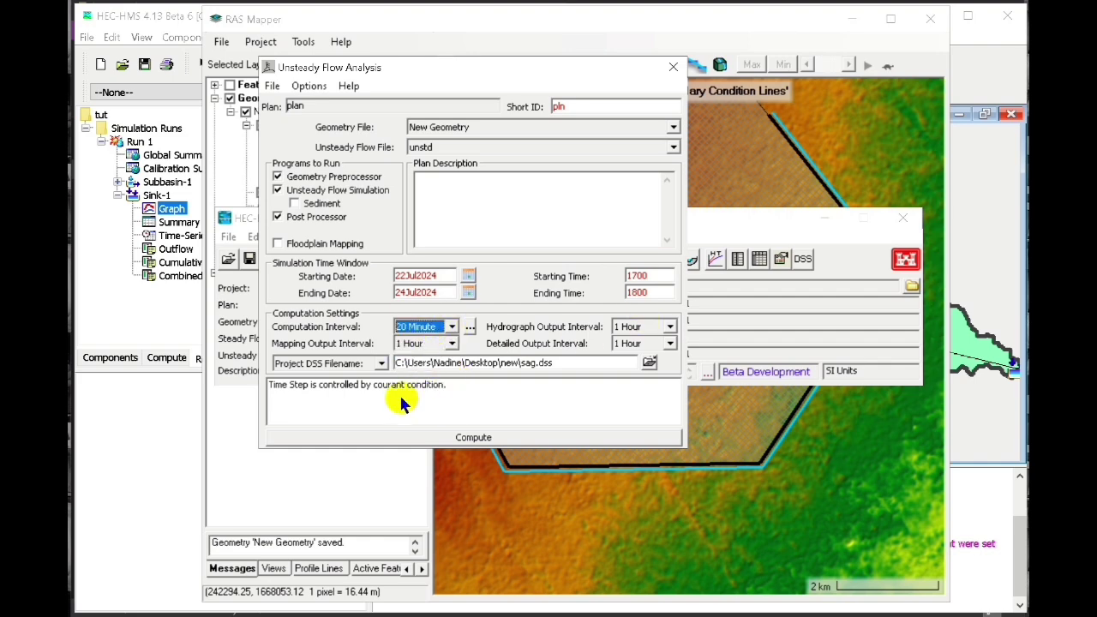
{"action": "left_click", "coordinate": [485, 437]}
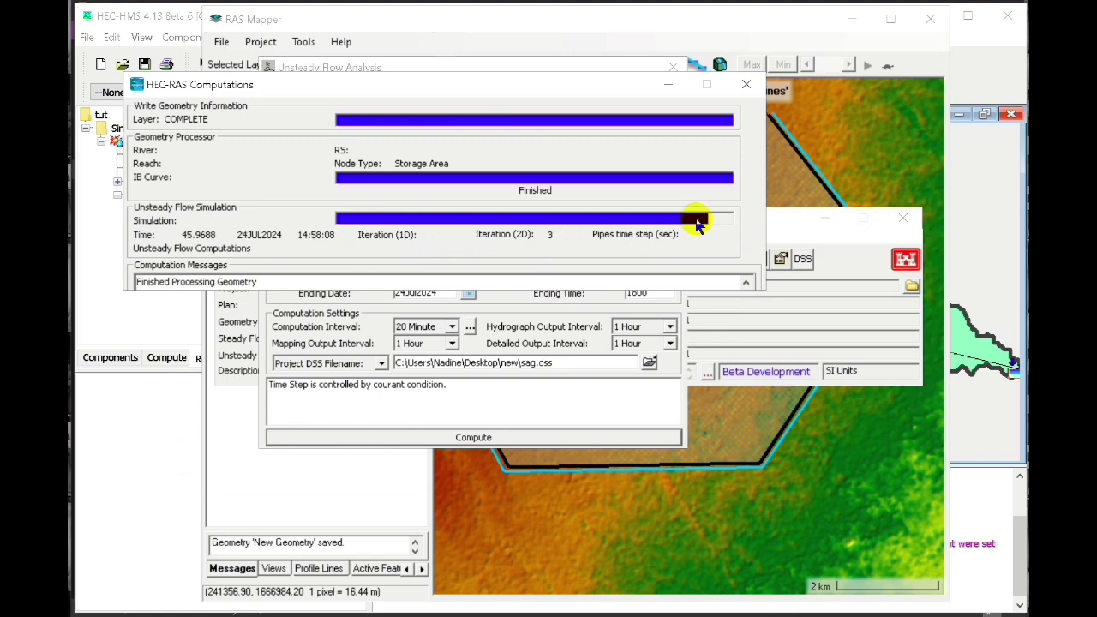
Step: Close the Unsteady Flow Analysis window after the computation finishes
{"action": "left_click", "coordinate": [671, 66]}
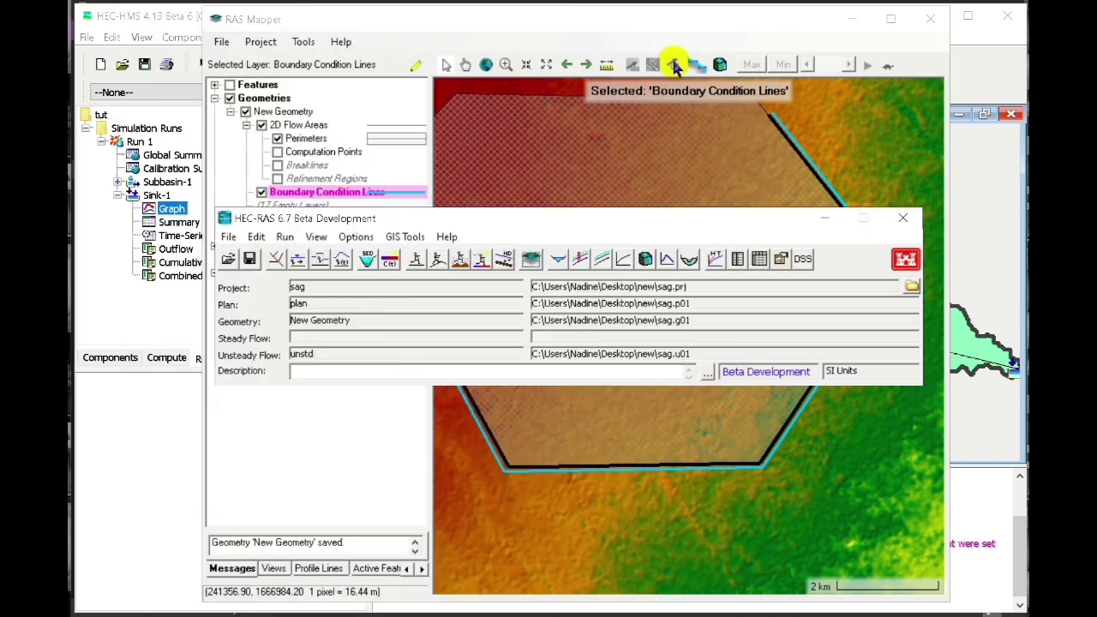
Step: In RAS Mapper, hide the geometries and show the pln Depth (Max) layer over the terrain
{"action": "left_click", "coordinate": [531, 257]}
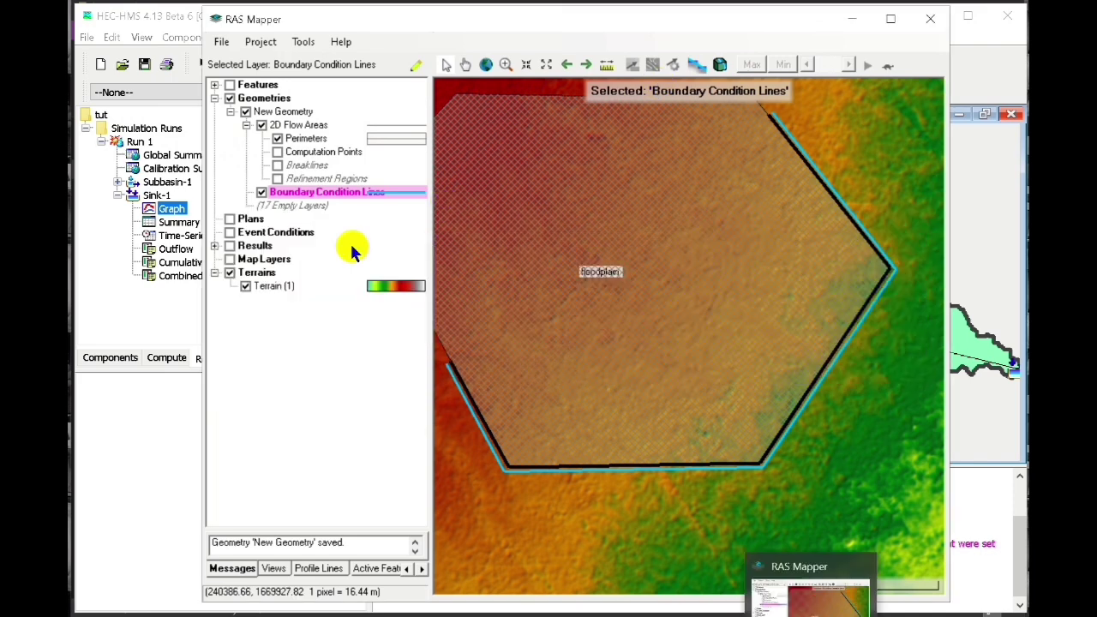
{"action": "left_click", "coordinate": [229, 98]}
{"action": "left_click", "coordinate": [214, 98]}
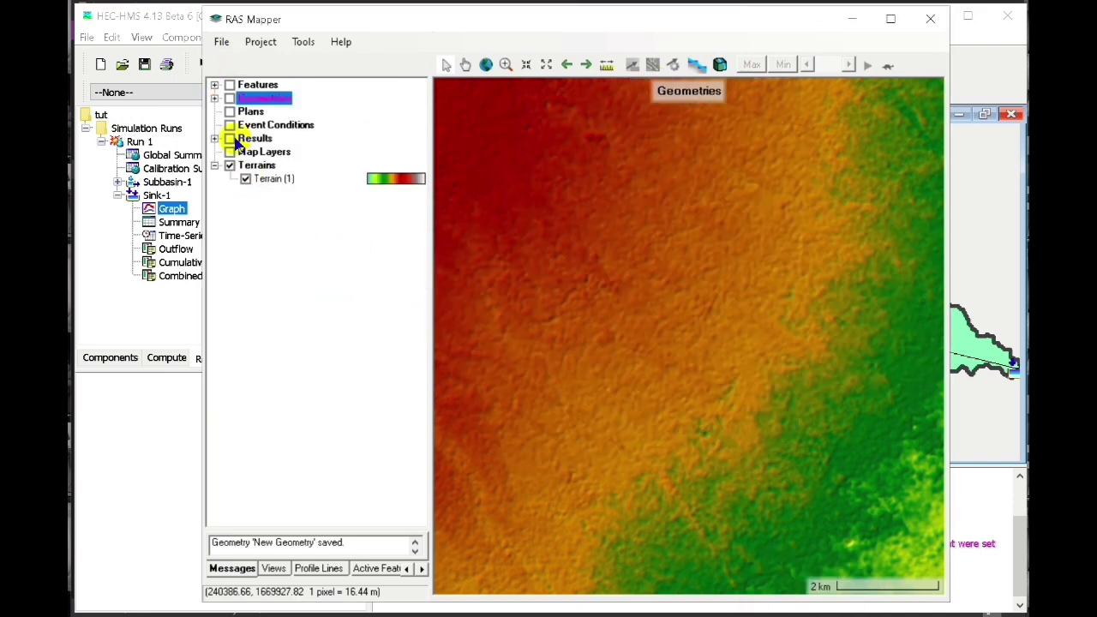
{"action": "left_click", "coordinate": [214, 138]}
{"action": "left_click", "coordinate": [231, 152]}
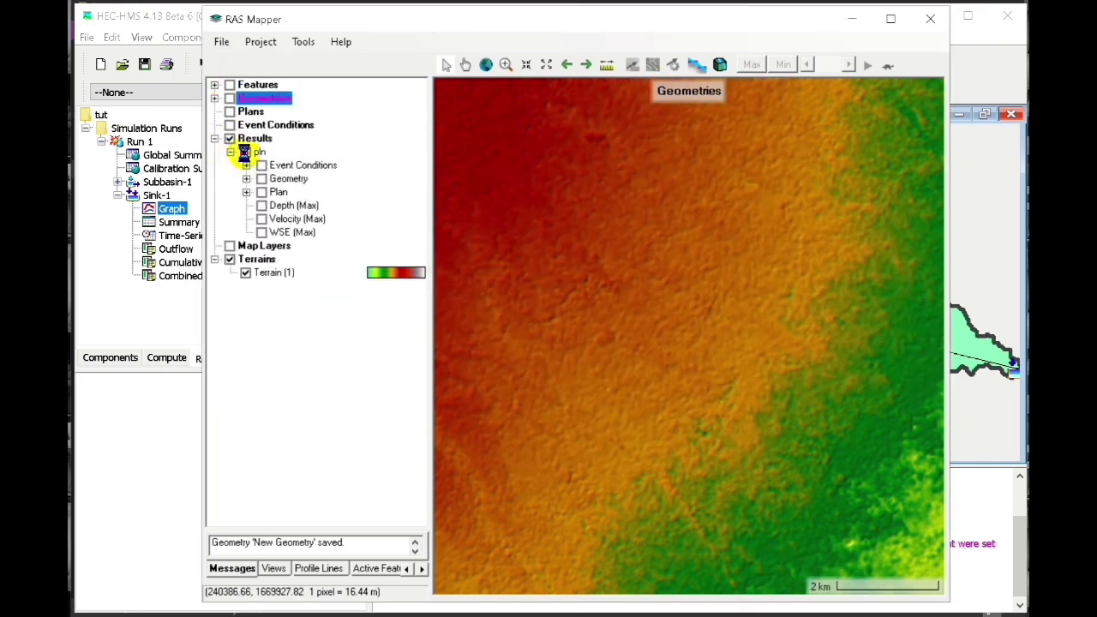
{"action": "left_click", "coordinate": [261, 206]}
{"action": "left_click", "coordinate": [600, 279]}
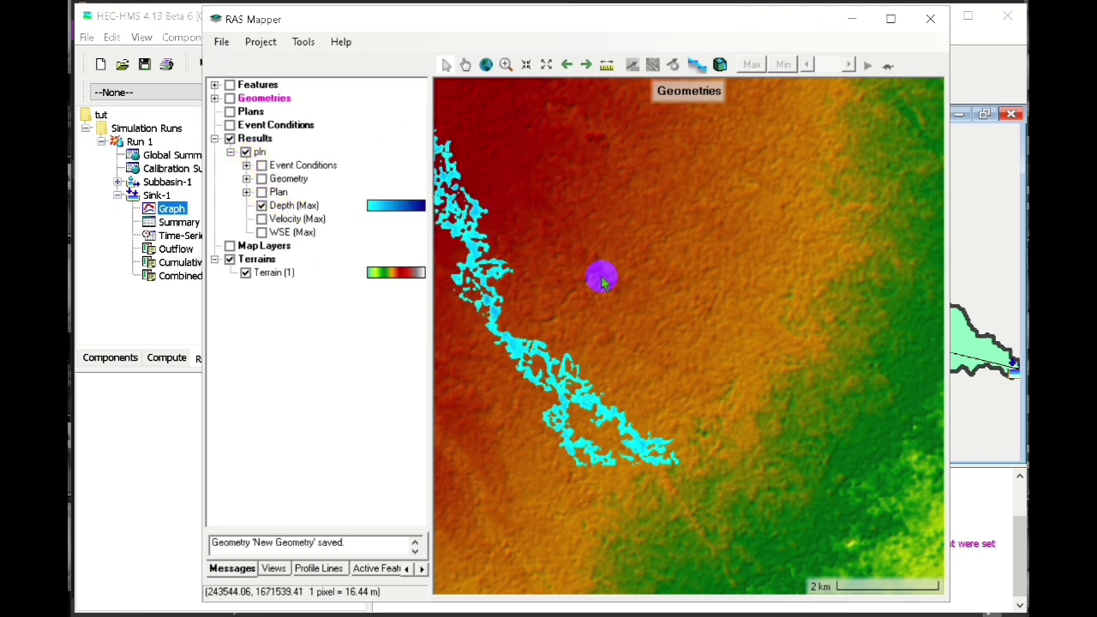
Step: Centre the flooded area and animate the pln Depth results to 24JUL2024 18:00:00
{"action": "left_click", "coordinate": [466, 65]}
{"action": "left_click_drag", "start_coordinate": [577, 225], "coordinate": [701, 236]}
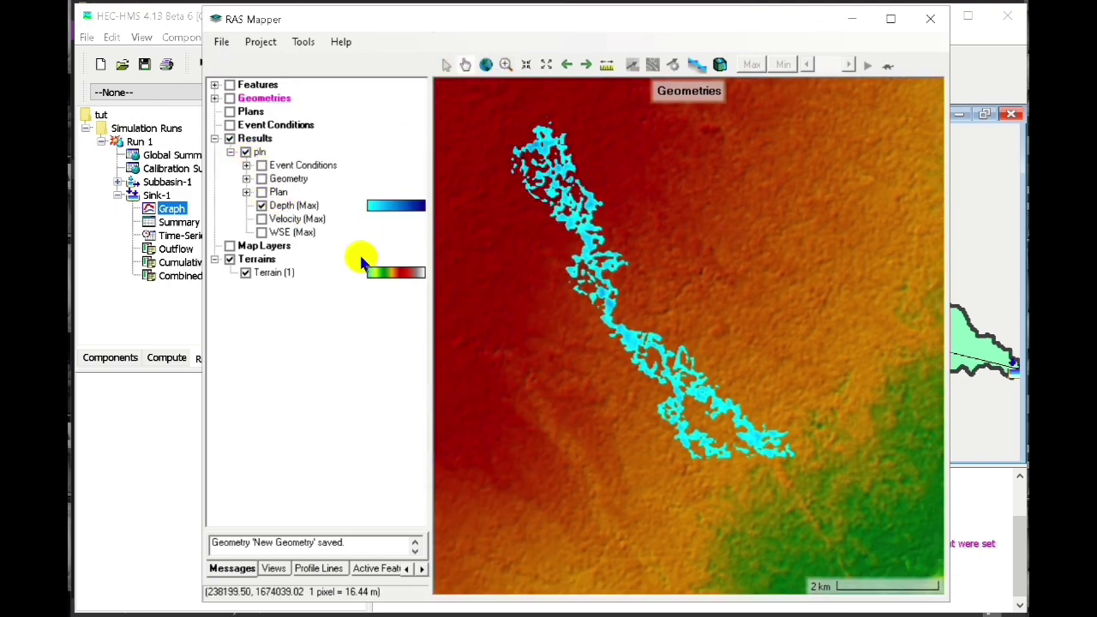
{"action": "left_click", "coordinate": [283, 206]}
{"action": "left_click", "coordinate": [867, 66]}
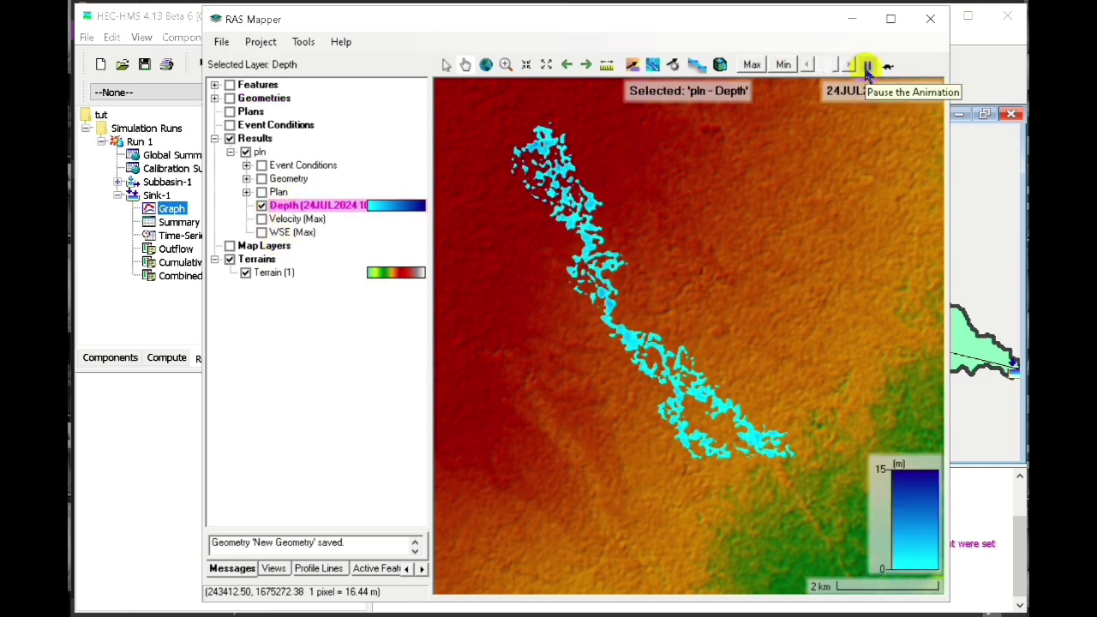
{"action": "left_click", "coordinate": [867, 66]}
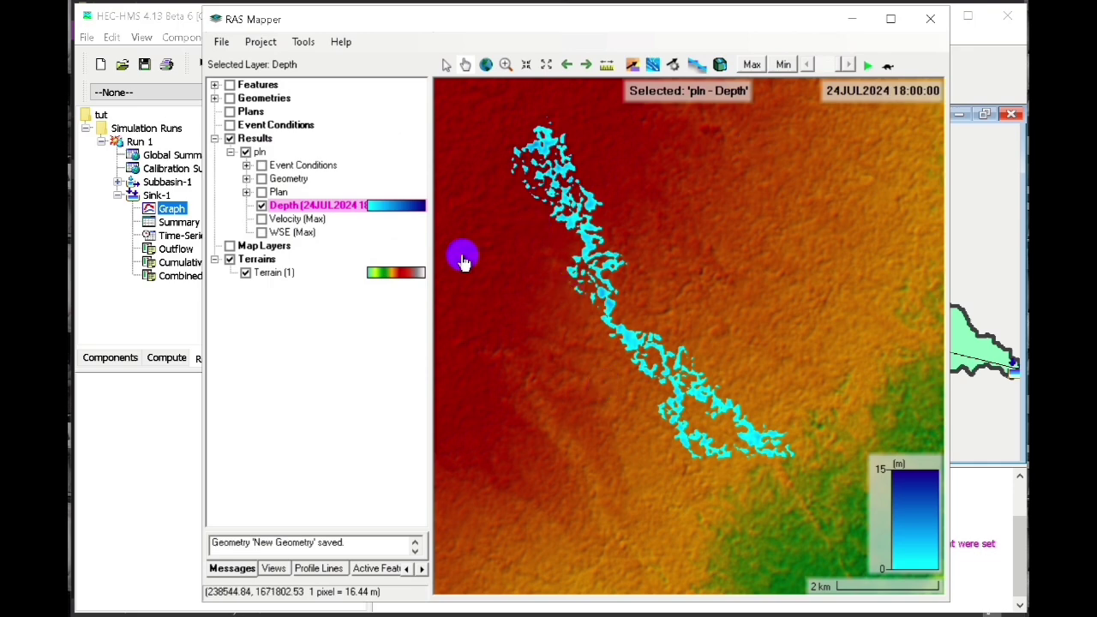